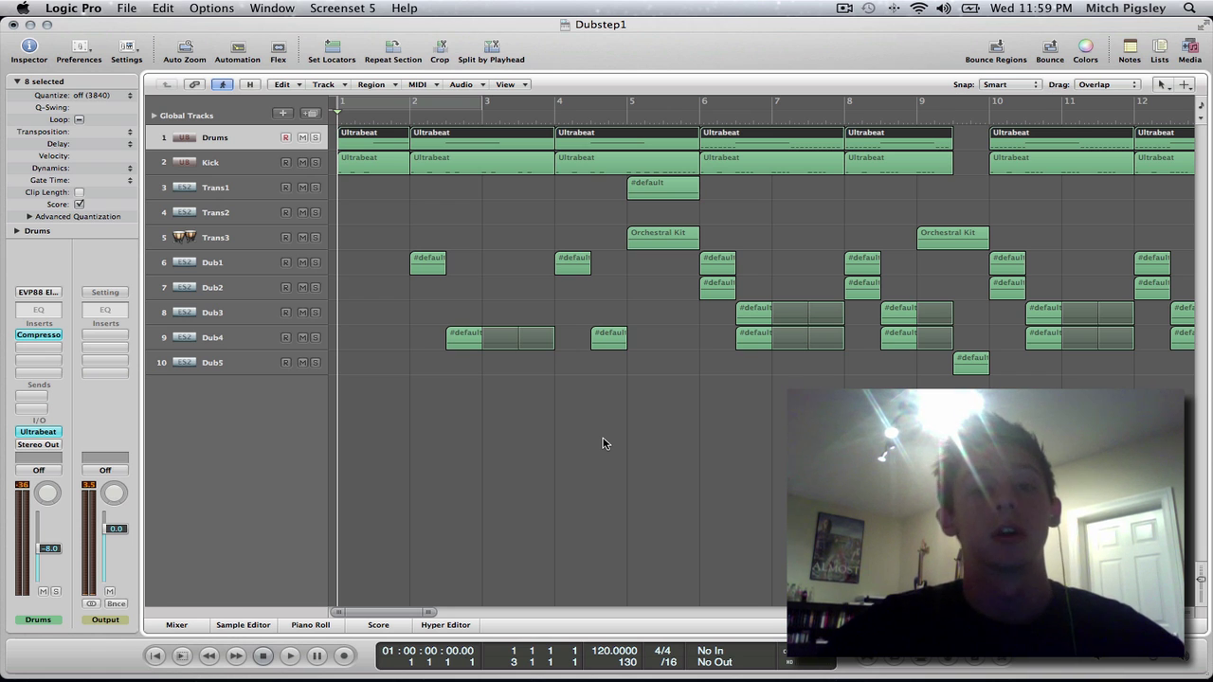
# Step: Switch to the Dashboard space and then back to the desktop
pyautogui.hotkey('ctrl', 'Left')
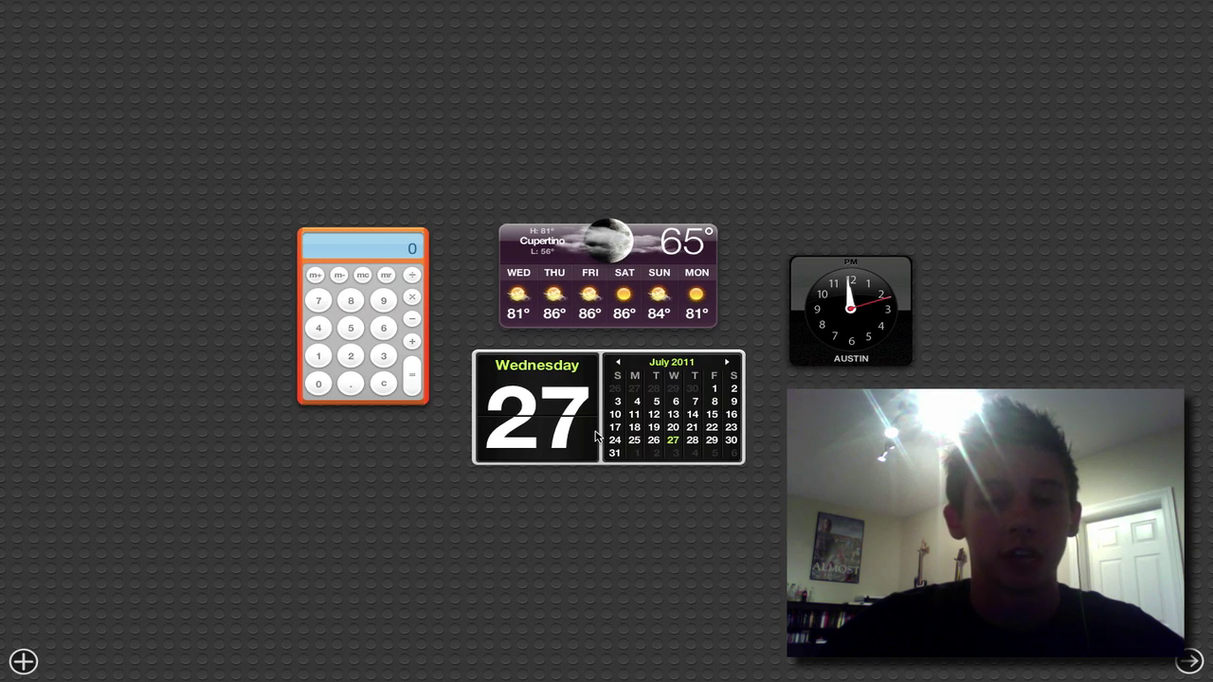
pyautogui.hotkey('ctrl', 'Right')
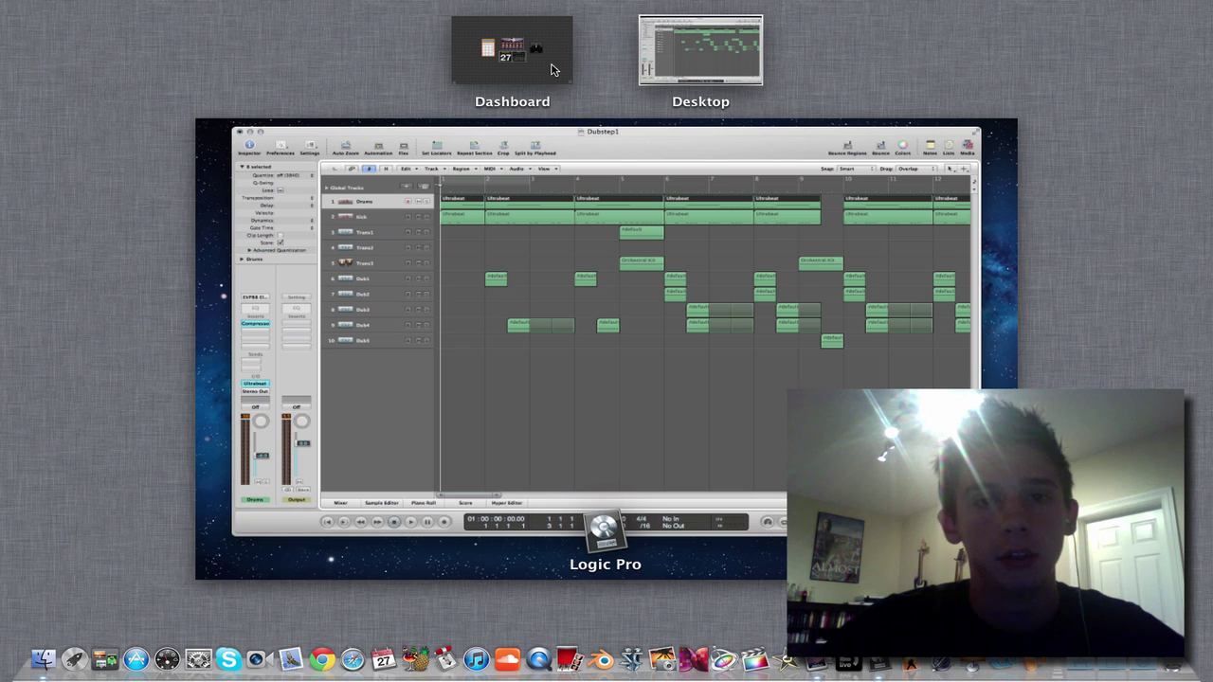
# Step: Return to the full-screen Dubstep1 window and deselect all regions in the arrangement
pyautogui.click(690, 322)
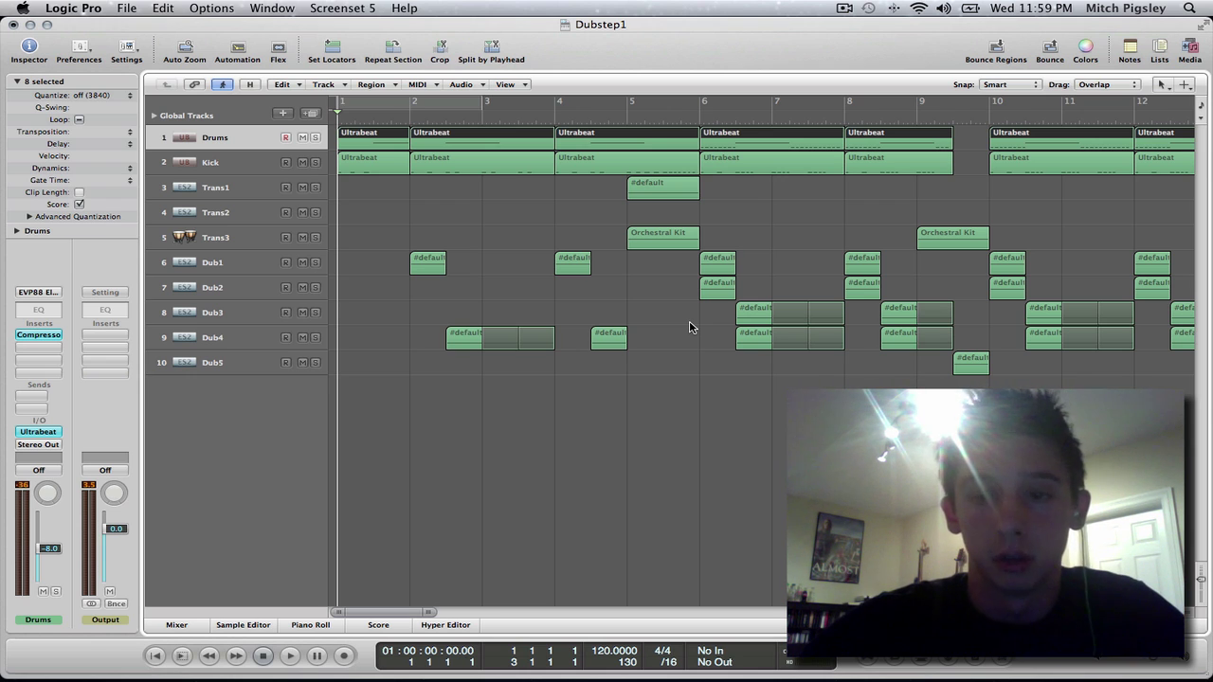
pyautogui.click(649, 452)
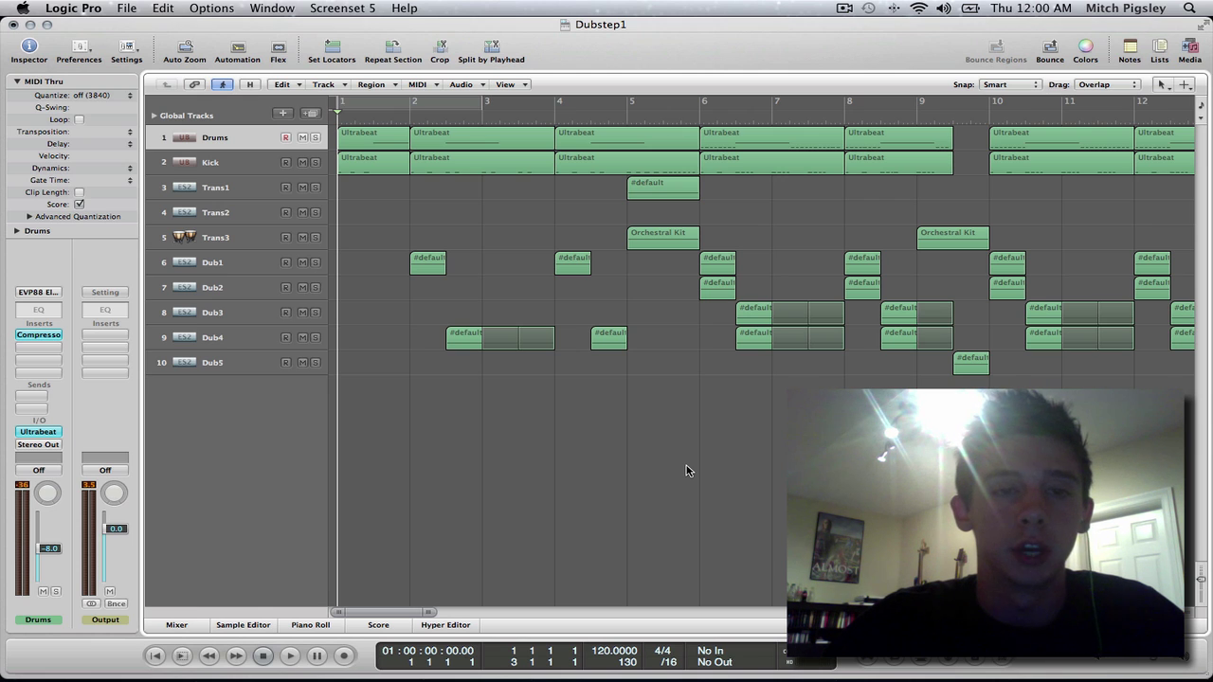
# Step: Play the Dubstep1 arrangement from the start to bar 18, scrolling to follow, then scroll back
pyautogui.press('space')
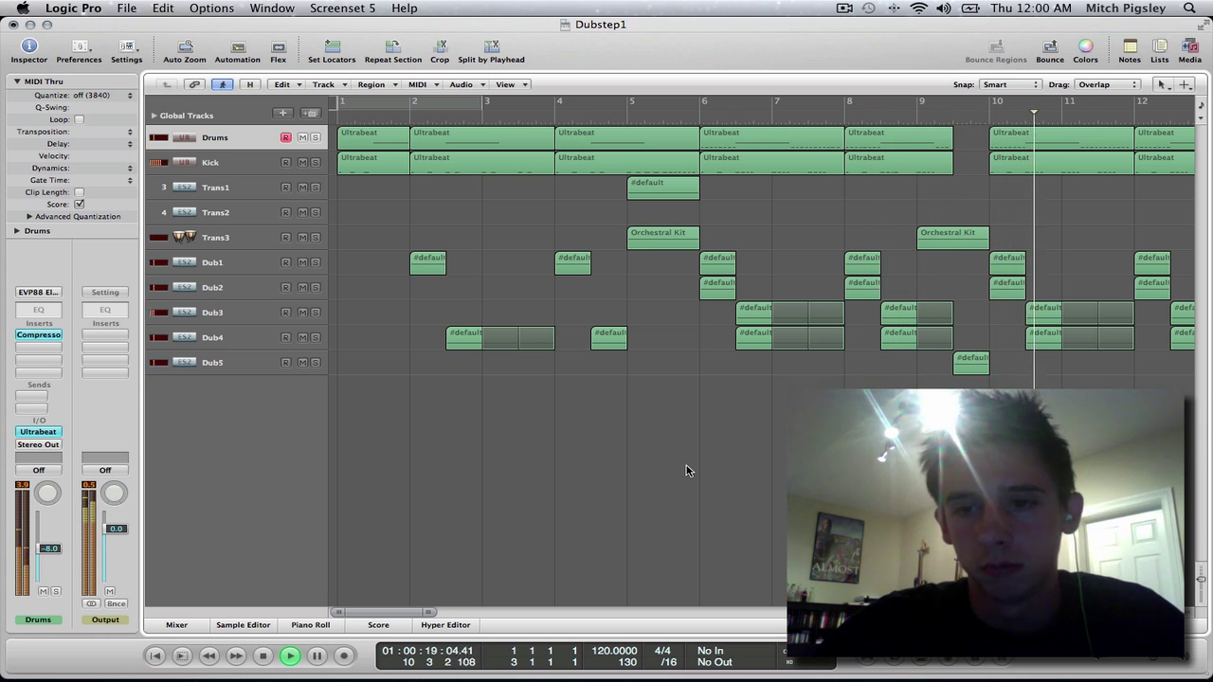
pyautogui.hscroll(10, 688, 470)
pyautogui.hscroll(2, 688, 470)
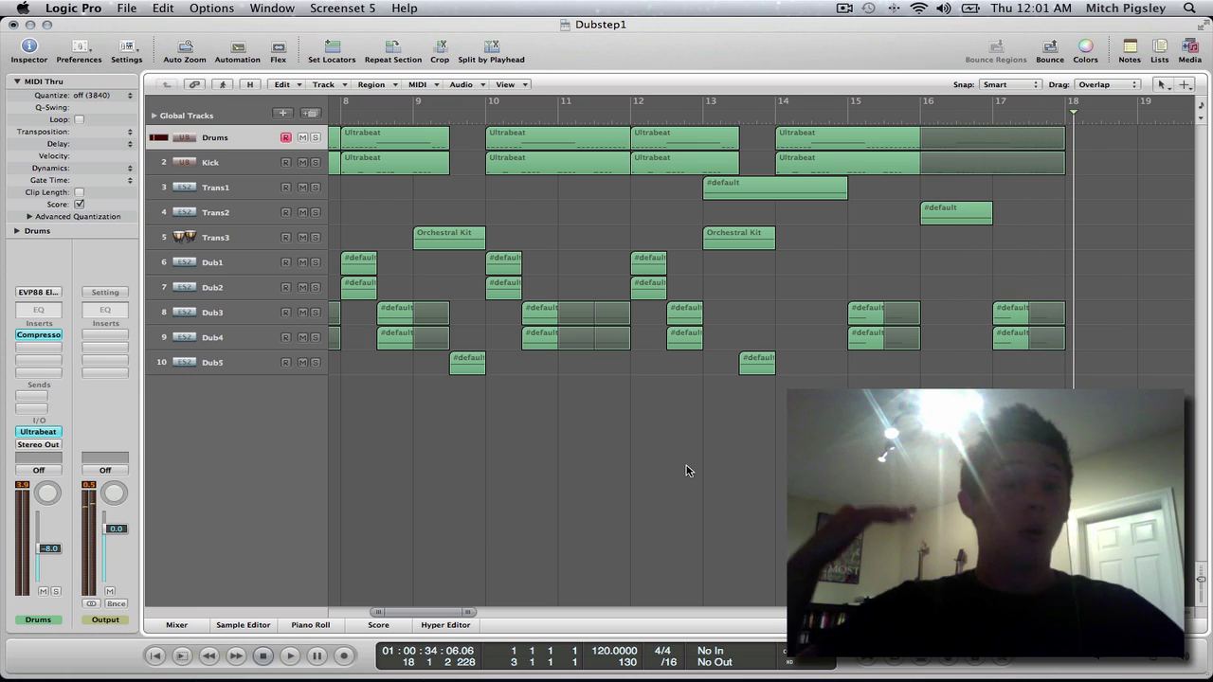
pyautogui.hscroll(-10, 687, 470)
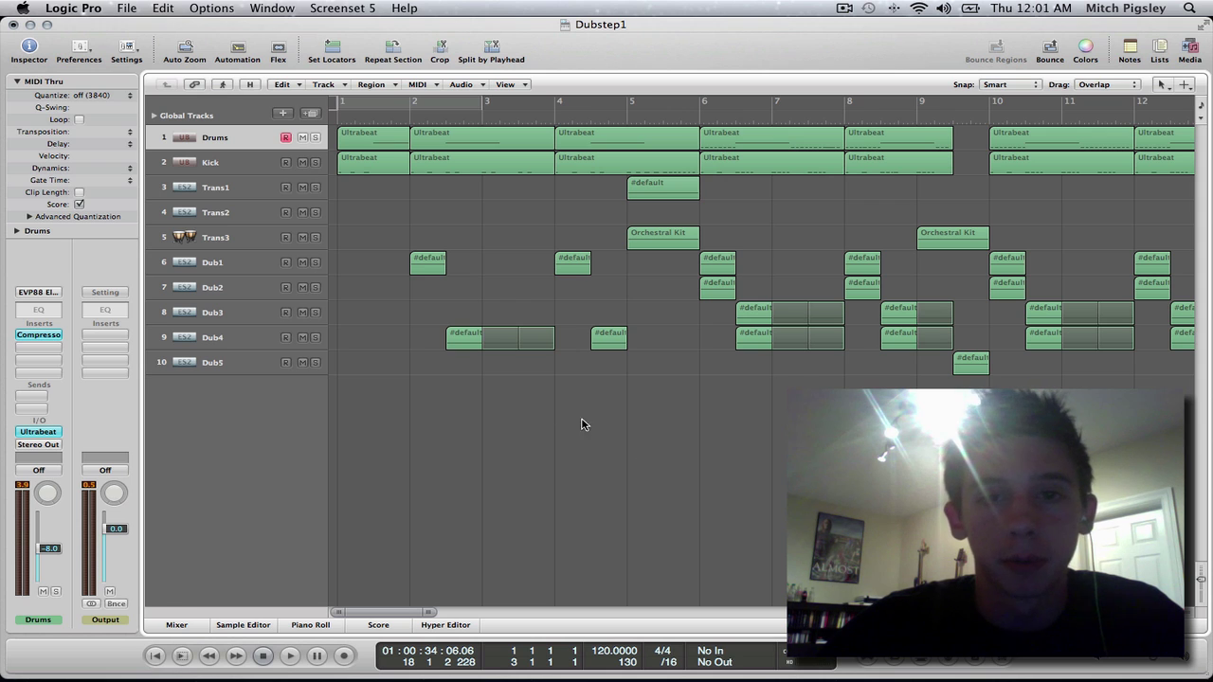
# Step: Select the Kick track under Drums and inspect its Channel EQ Loudness EQ curve, then close it
pyautogui.click(243, 144)
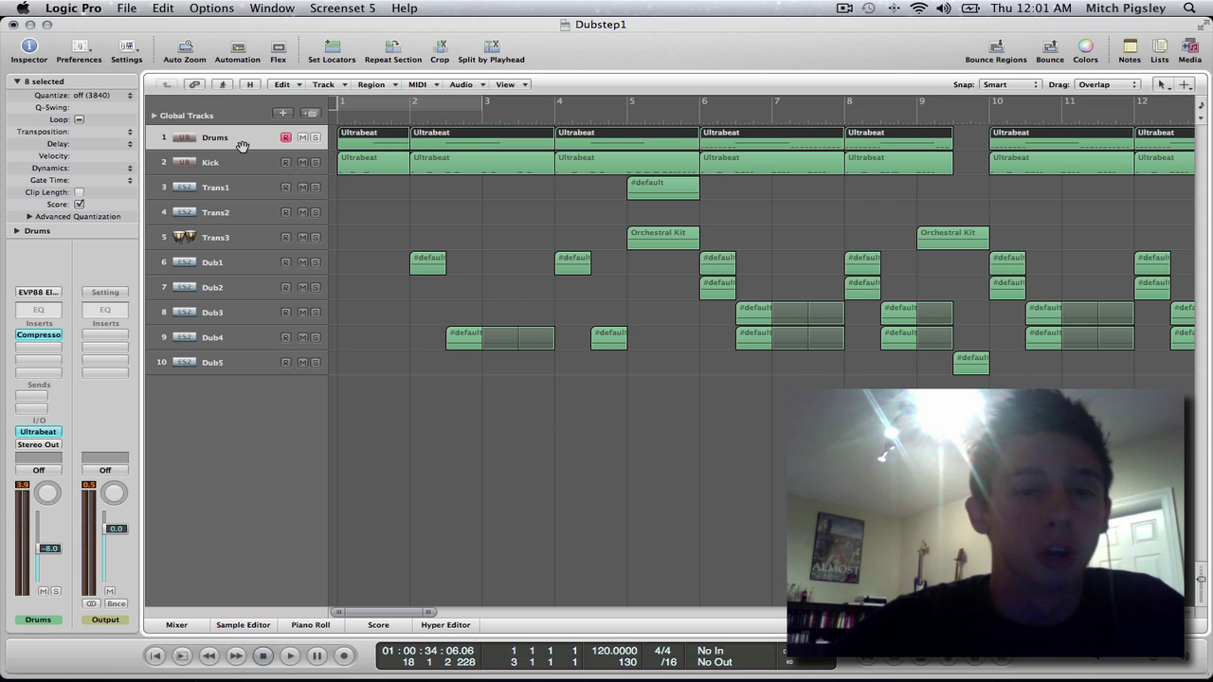
pyautogui.click(238, 166)
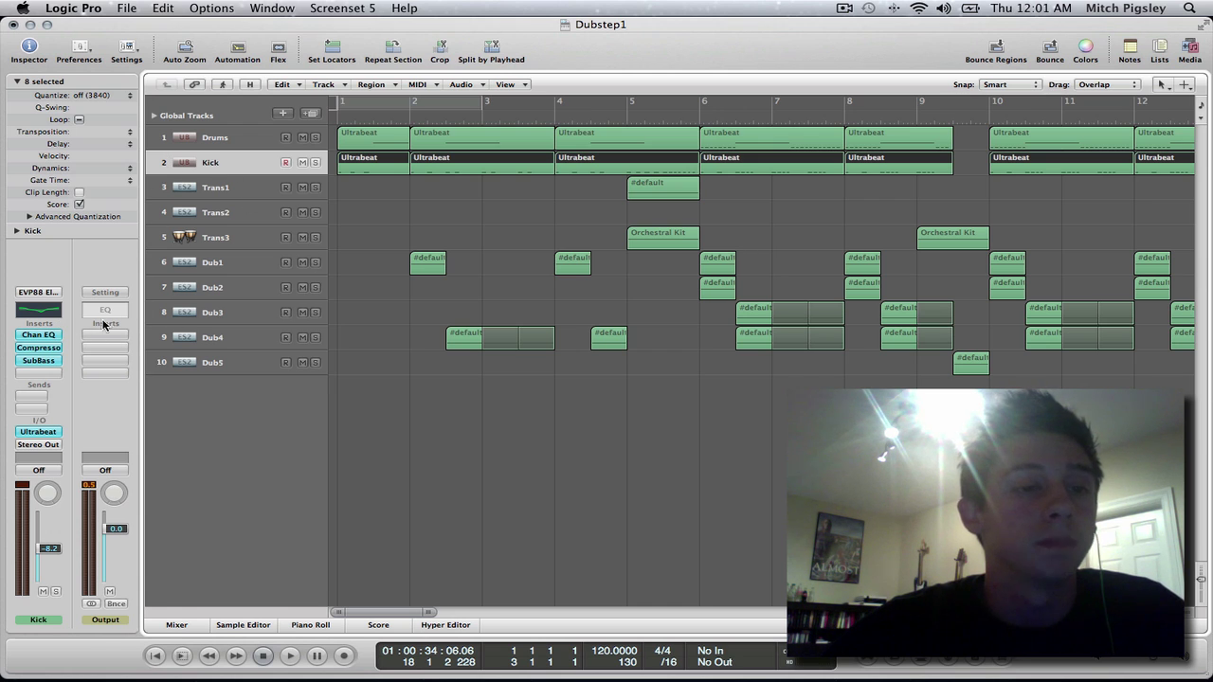
pyautogui.click(48, 334)
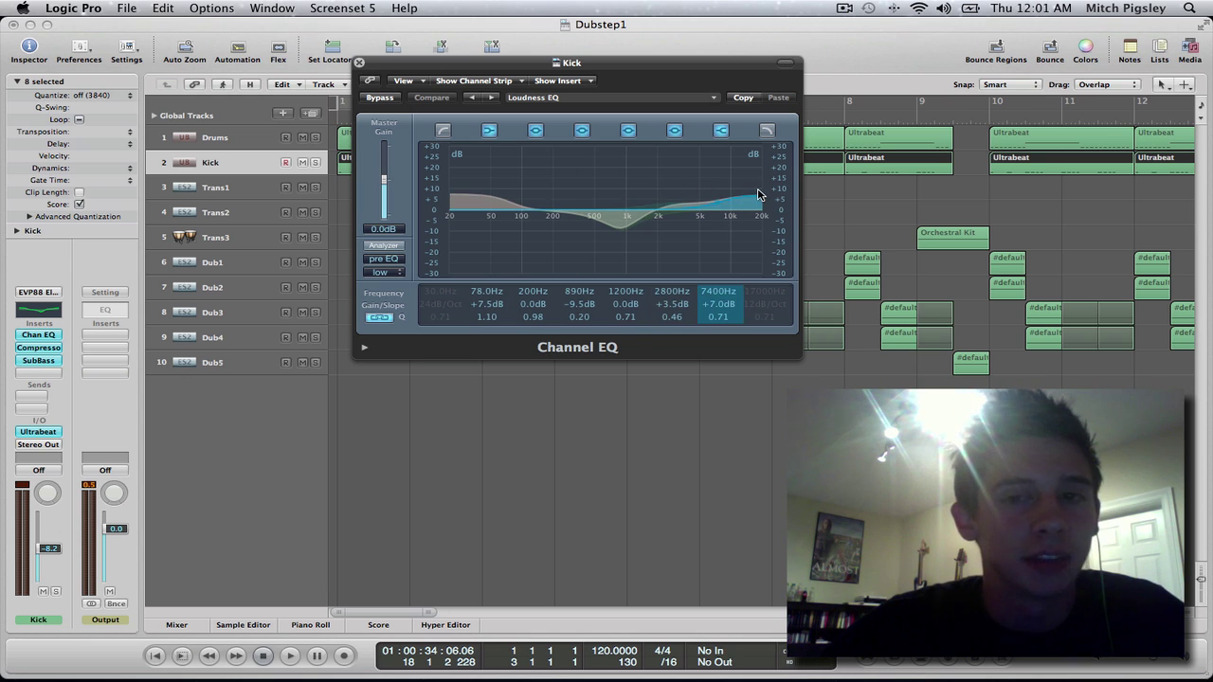
pyautogui.click(359, 63)
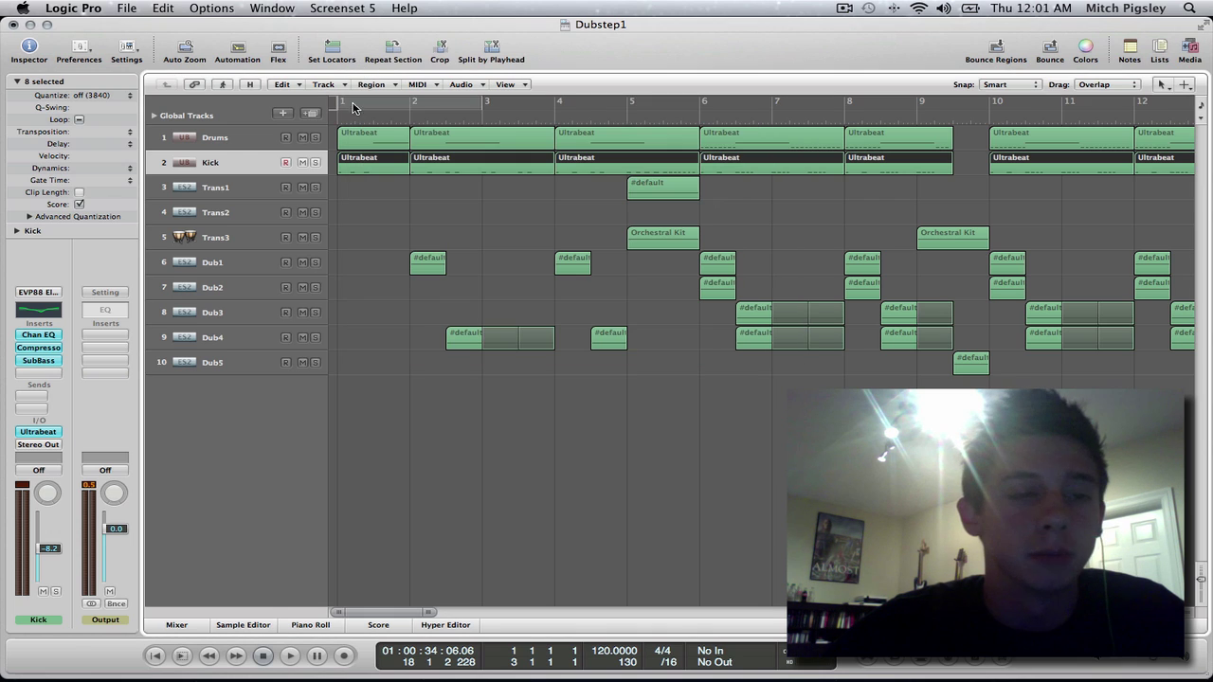
# Step: Open the Kick track's SubBass plug-in and drag its High band center down to 44Hz
pyautogui.click(38, 361)
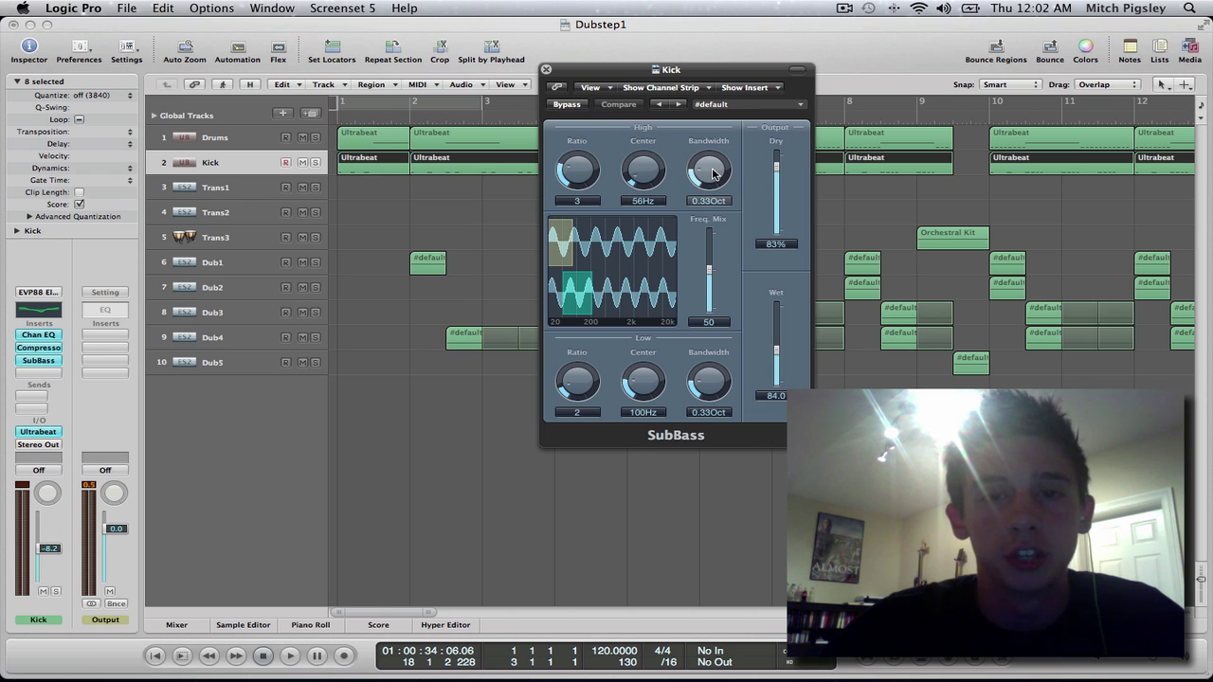
pyautogui.moveTo(712, 173); pyautogui.dragTo(575, 172)
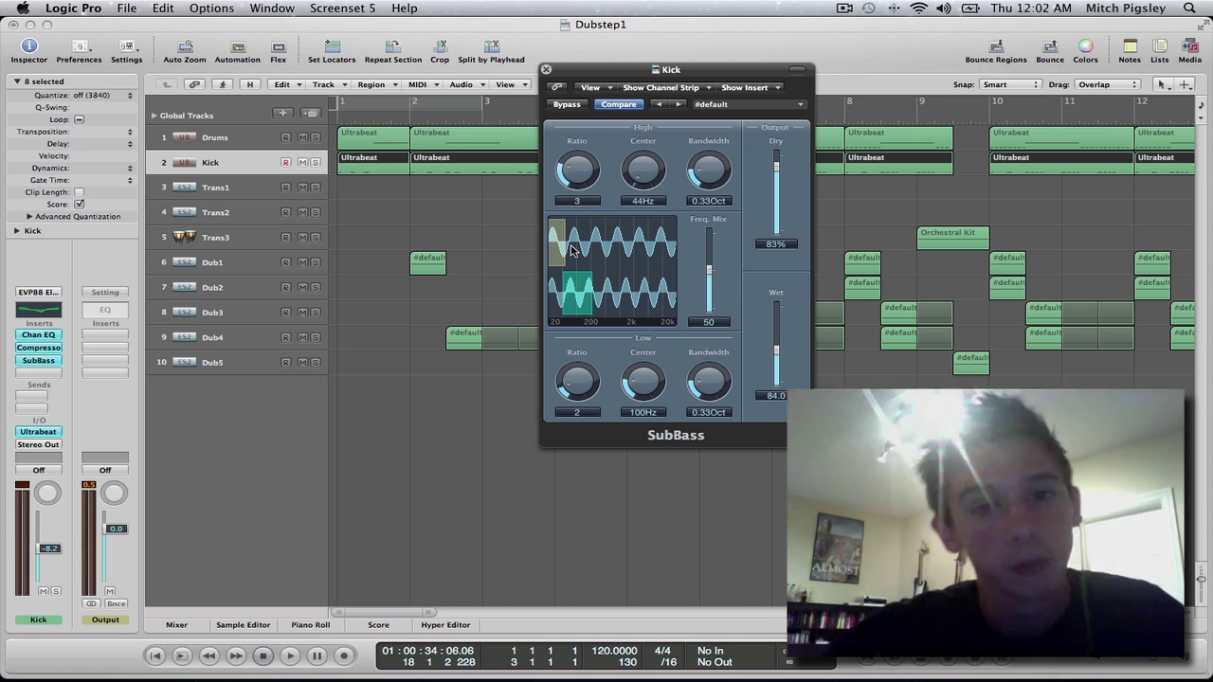
pyautogui.click(575, 179)
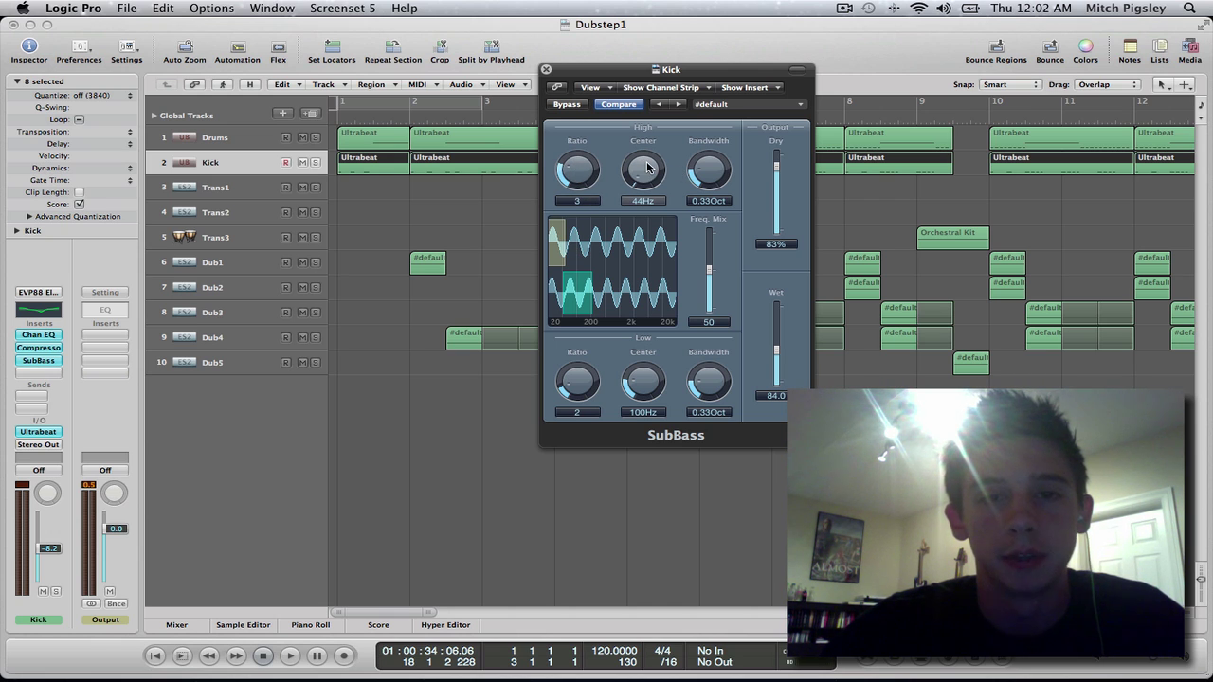
# Step: Raise the SubBass High band center to 57Hz
pyautogui.moveTo(647, 166); pyautogui.dragTo(614, 202)
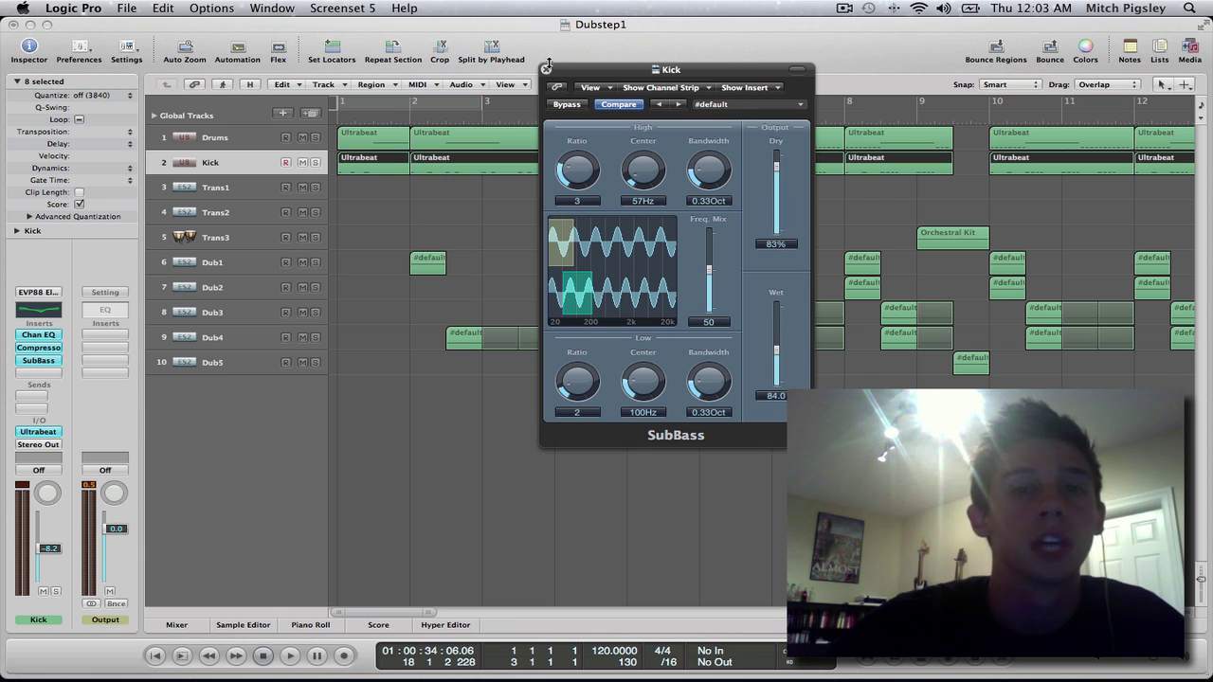
# Step: Close the SubBass window and select the Trans1 track
pyautogui.click(546, 68)
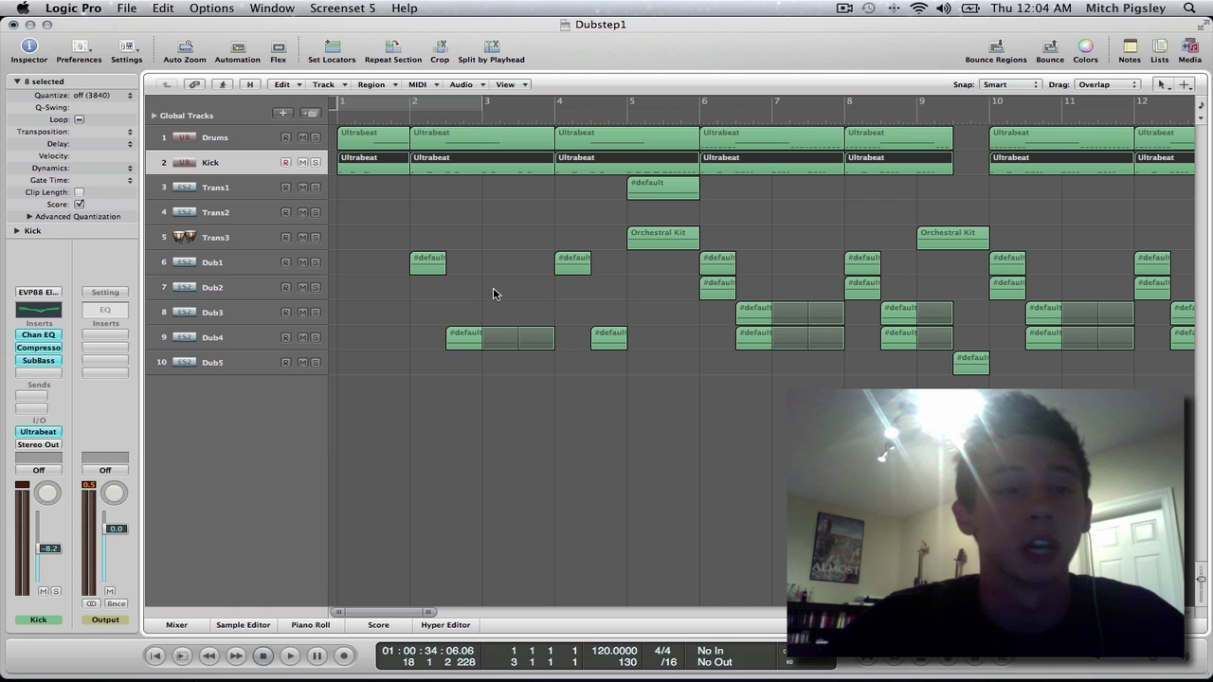
pyautogui.click(240, 190)
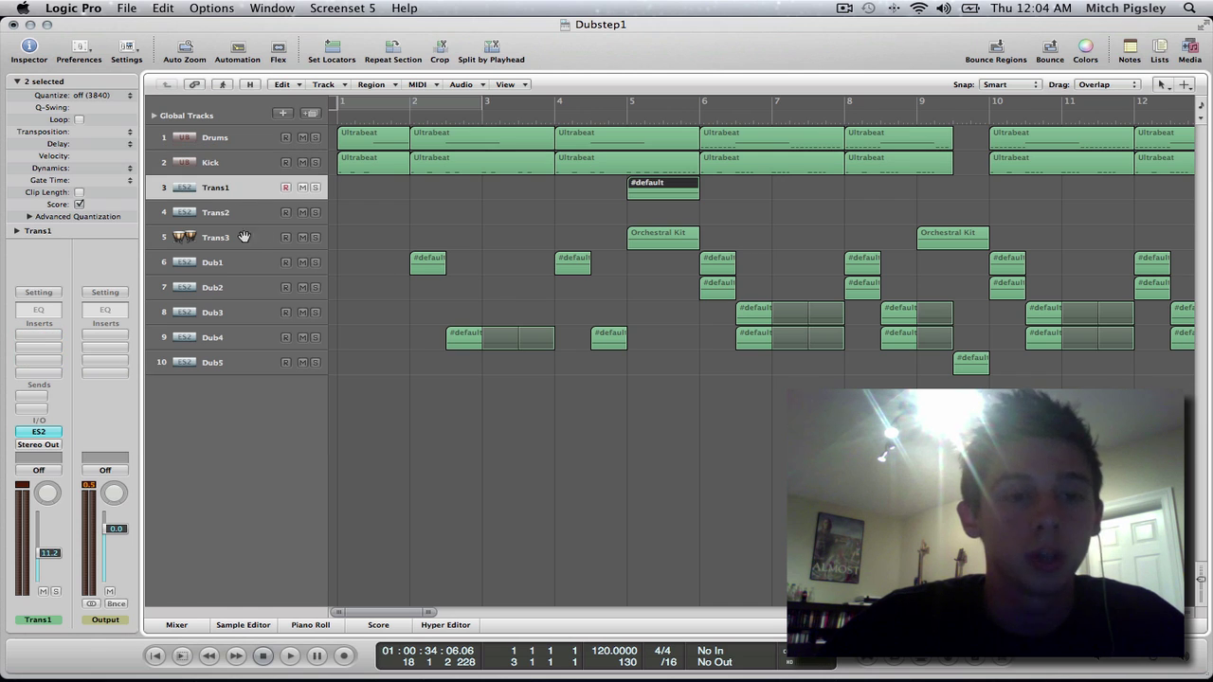
pyautogui.click(237, 268)
pyautogui.click(255, 210)
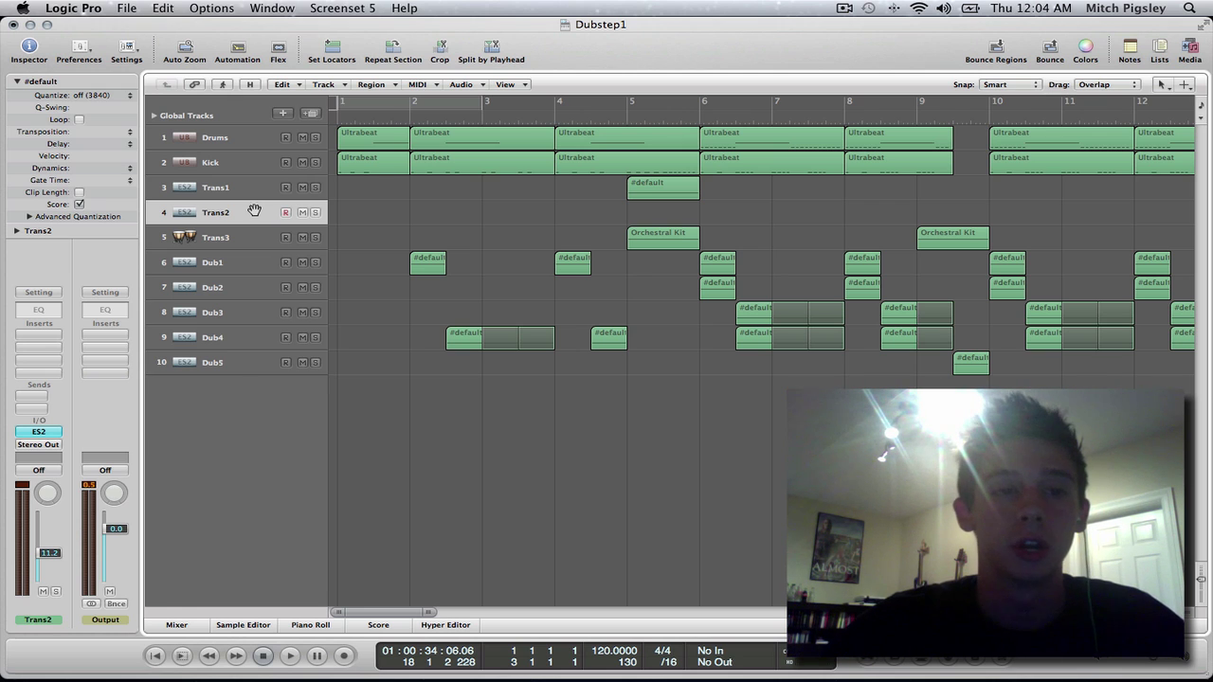
pyautogui.click(239, 188)
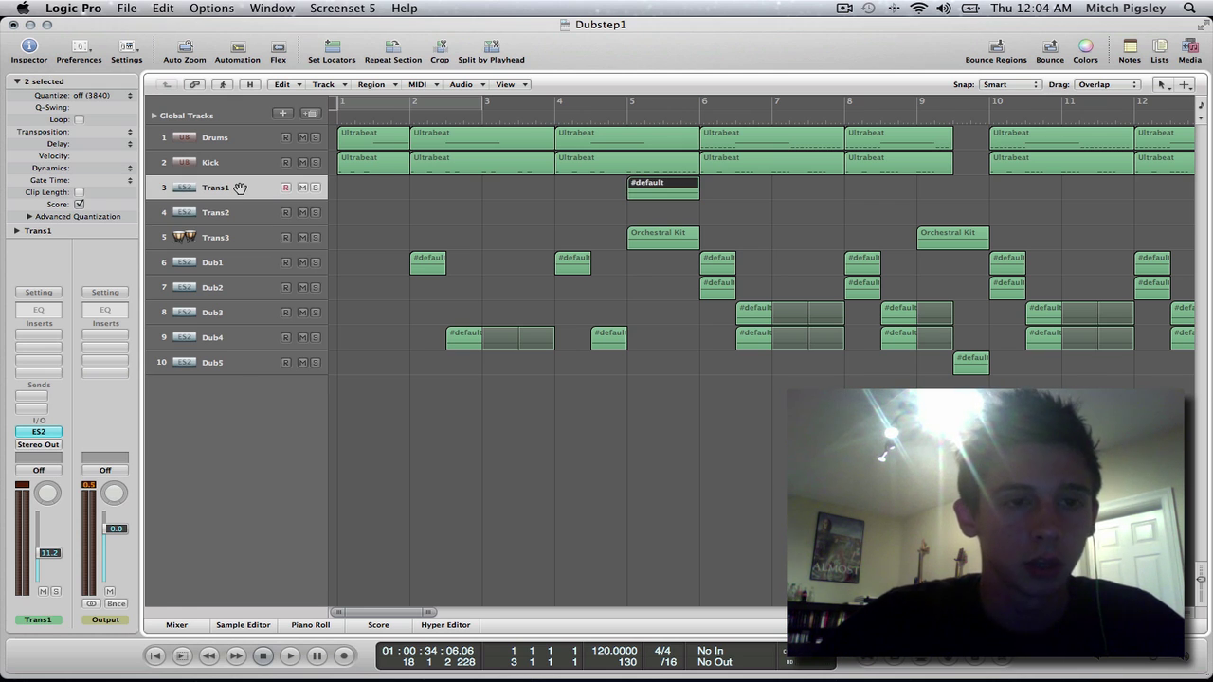
# Step: Play the Trans1 region from bar 5 and stop at bar 6
pyautogui.click(623, 121)
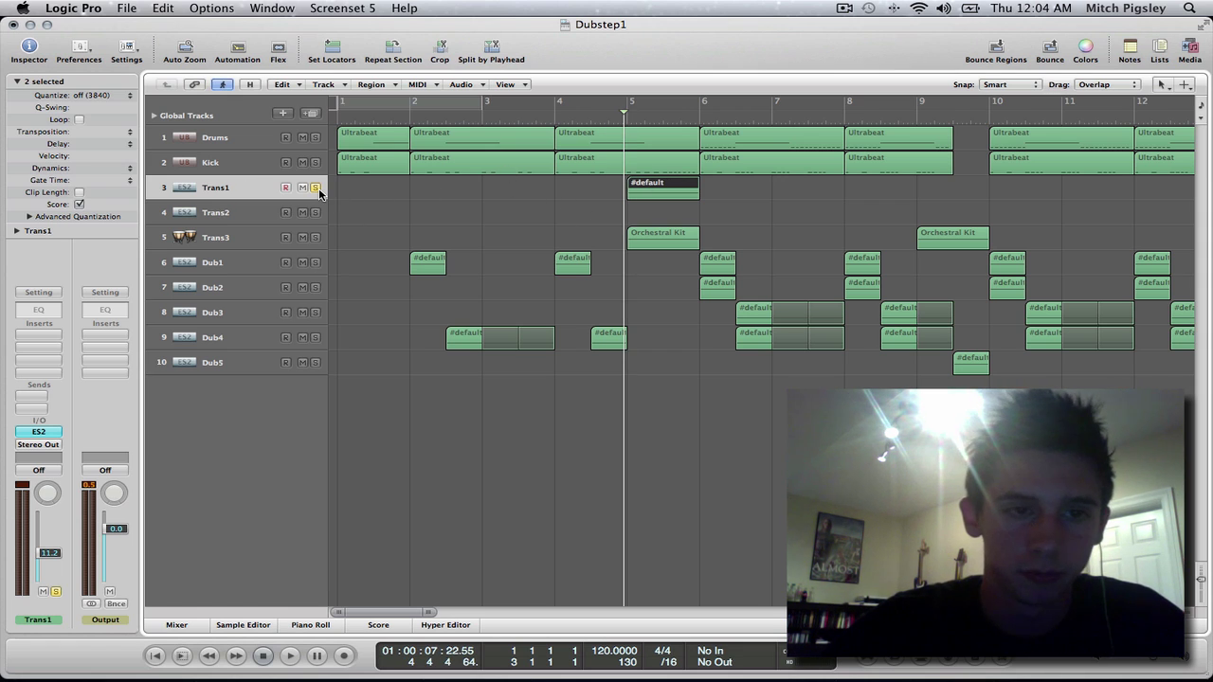
pyautogui.press('space')
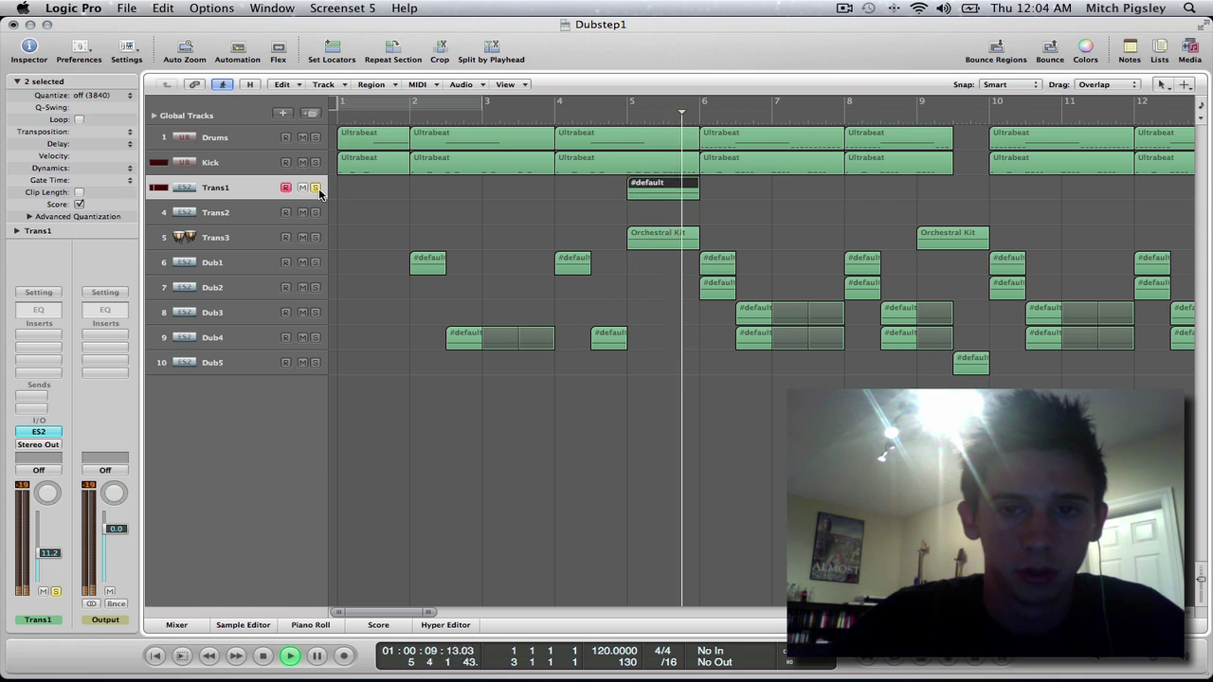
pyautogui.press('space')
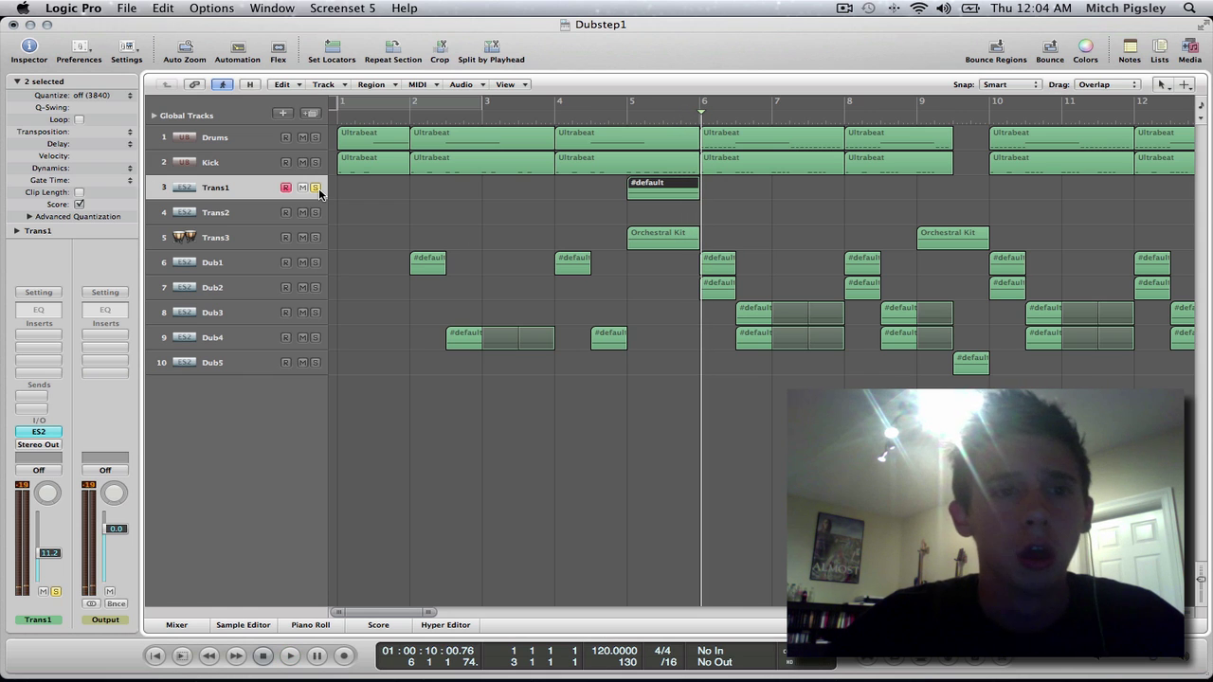
# Step: Open Trans1's ES2 synth and route Env1 to Pitch 2 in the modulation router
pyautogui.click(41, 432)
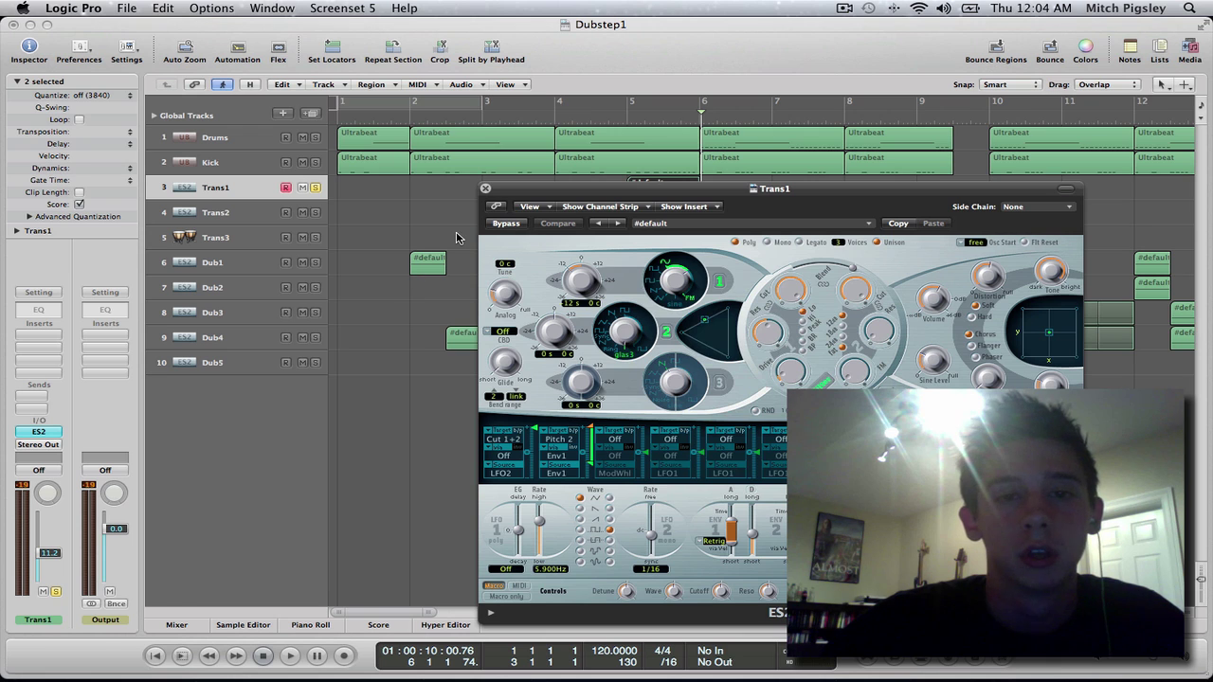
pyautogui.moveTo(527, 190); pyautogui.dragTo(430, 120)
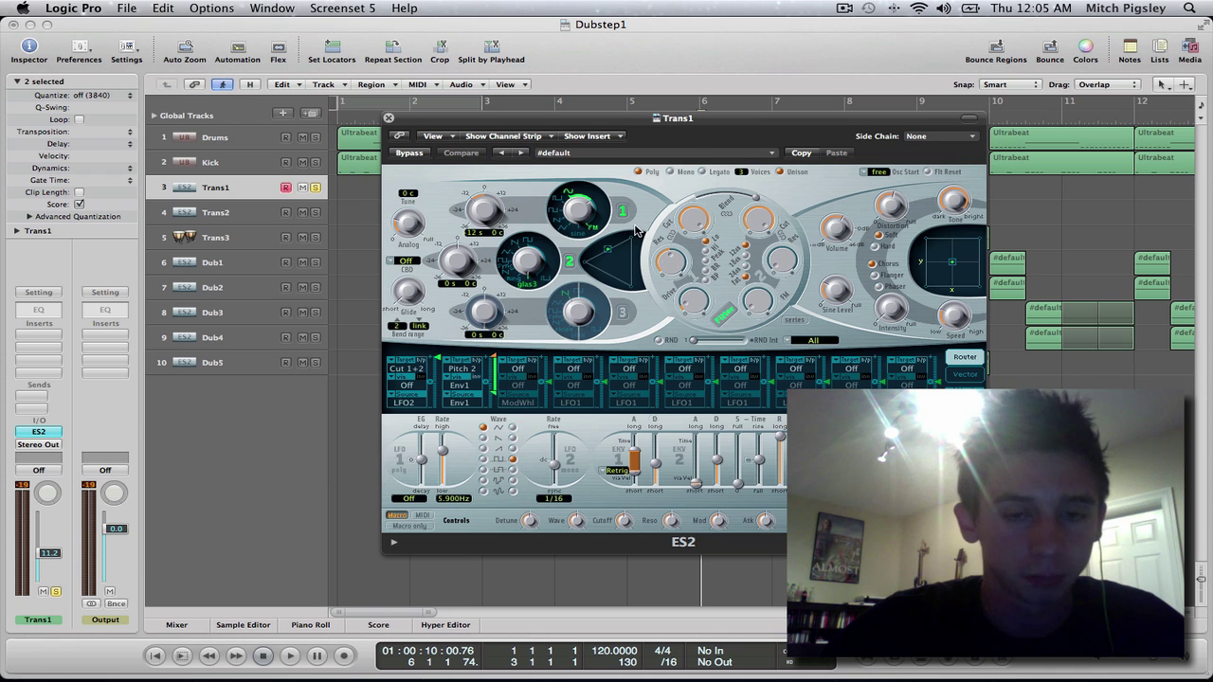
pyautogui.click(463, 372)
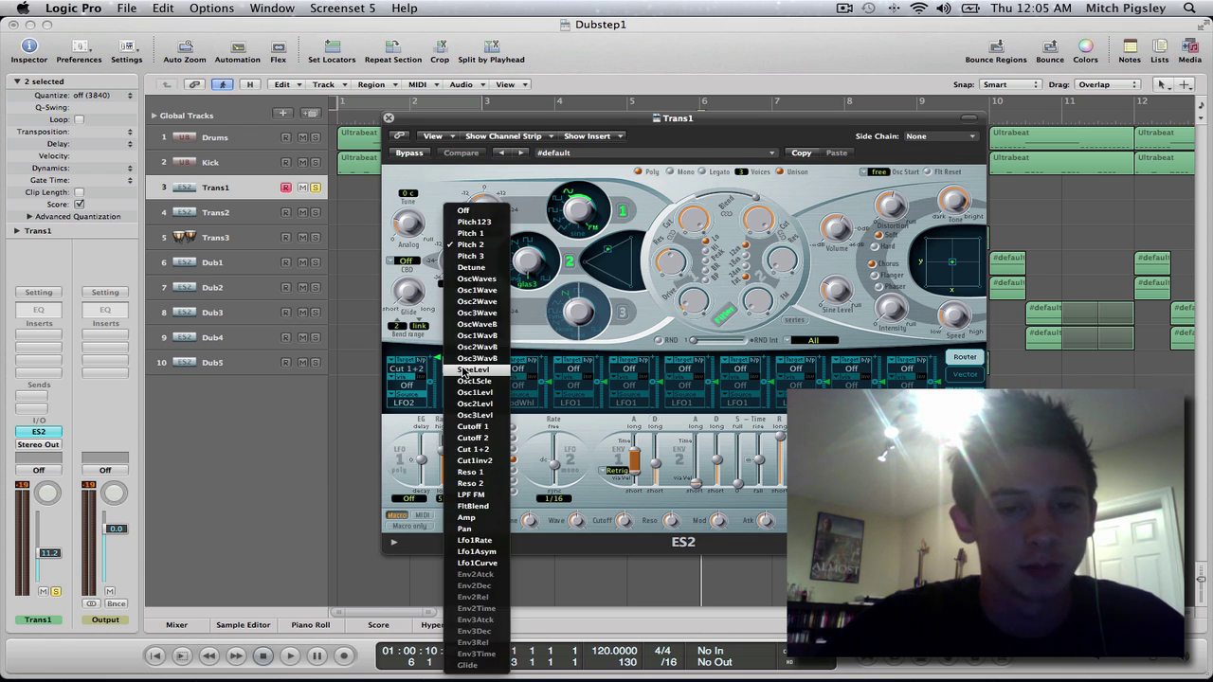
pyautogui.click(463, 246)
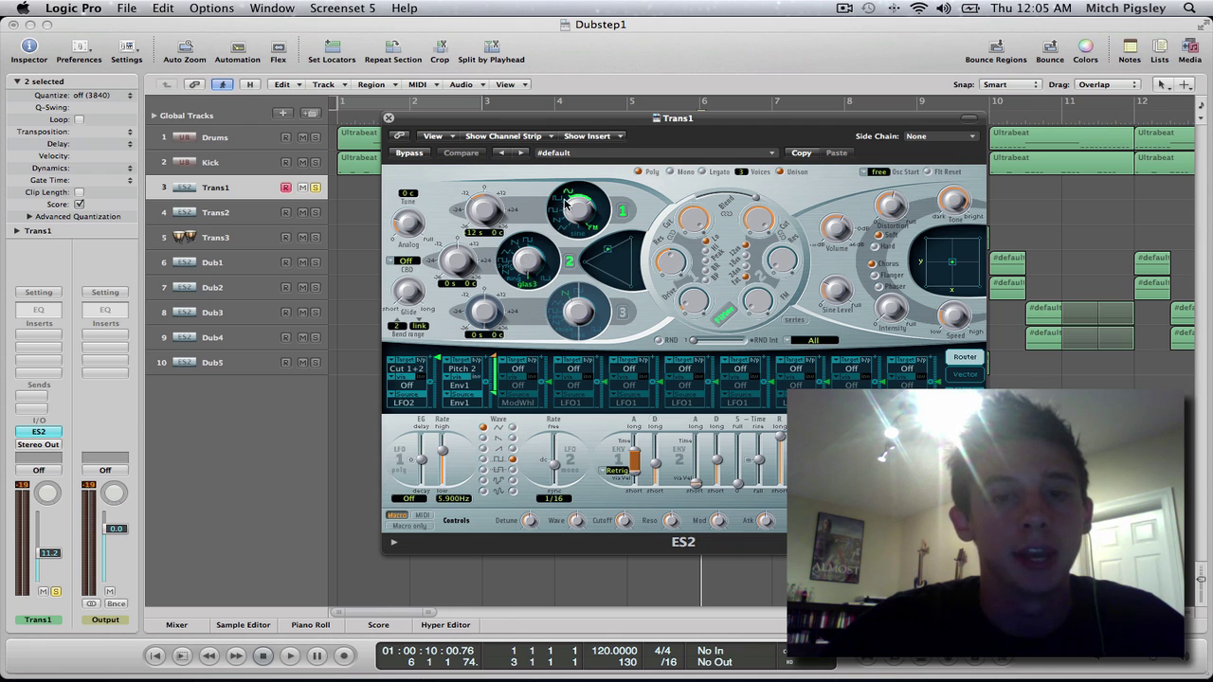
pyautogui.click(464, 369)
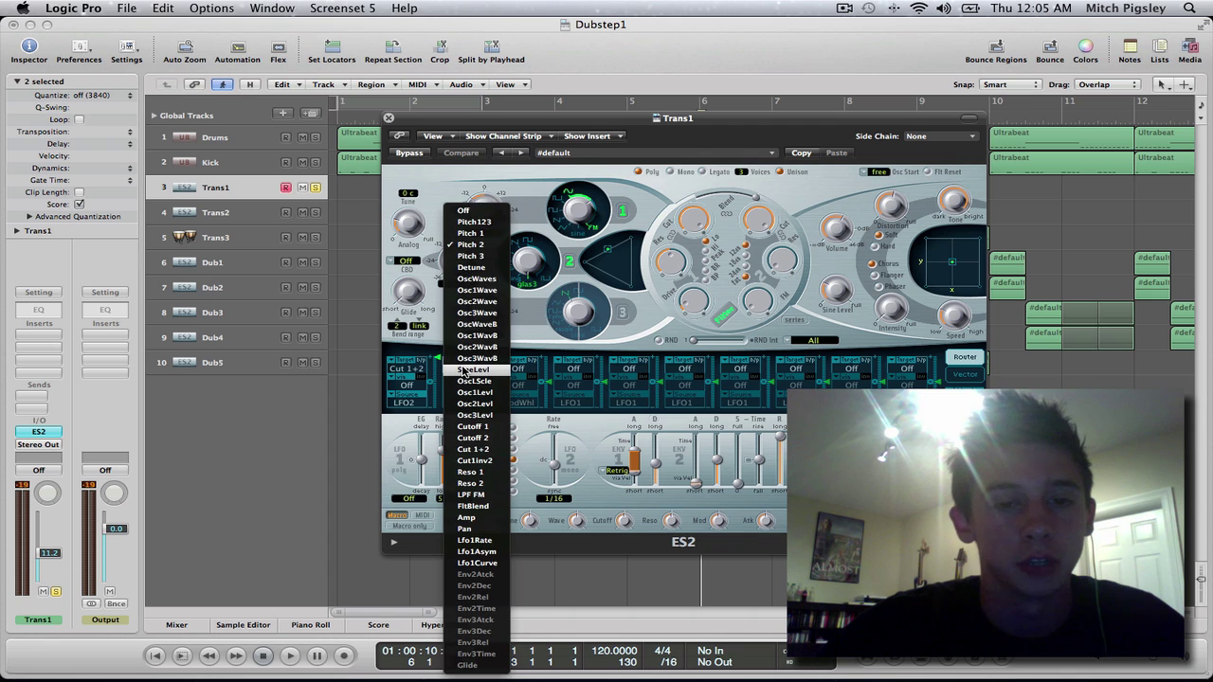
pyautogui.click(464, 246)
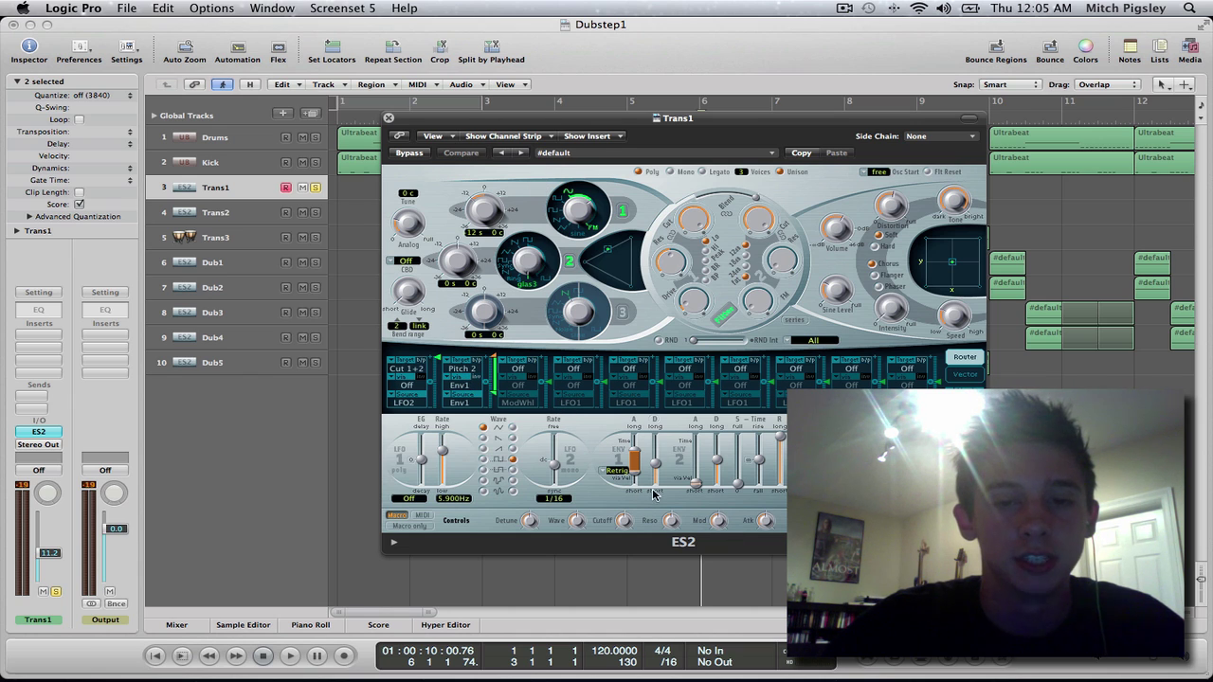
# Step: Set ES2 envelope 1 to Retrig and lengthen its attack time
pyautogui.click(617, 470)
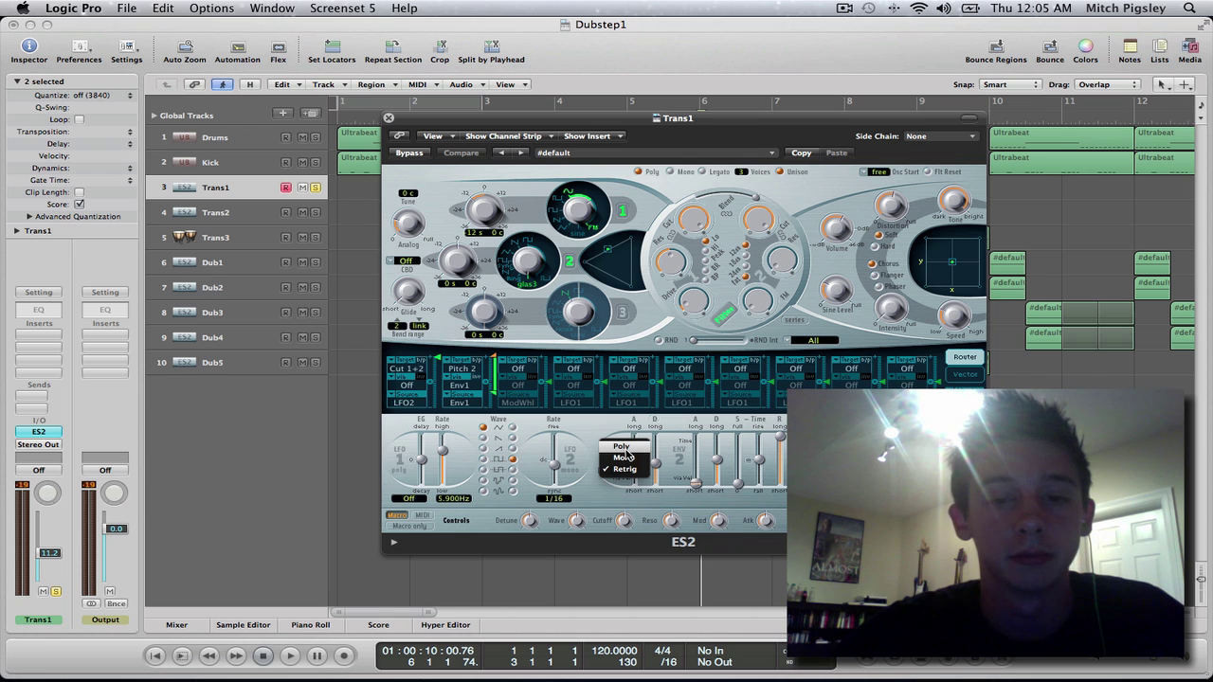
pyautogui.click(621, 472)
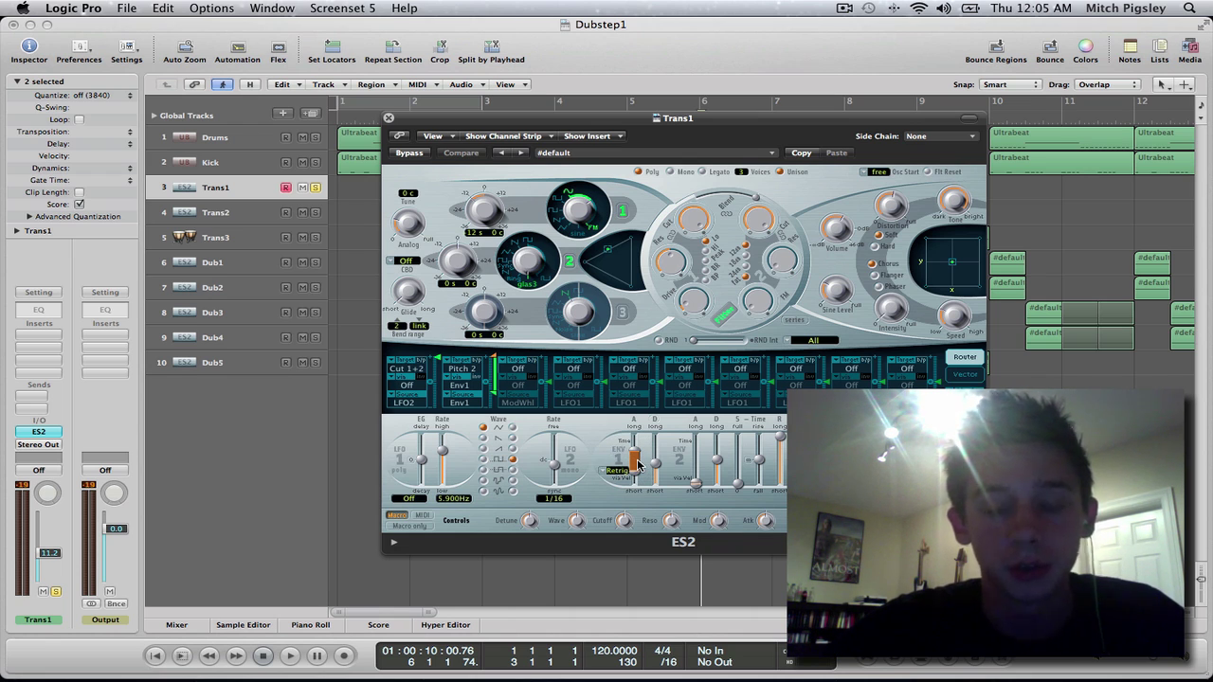
pyautogui.moveTo(635, 453); pyautogui.dragTo(633, 443)
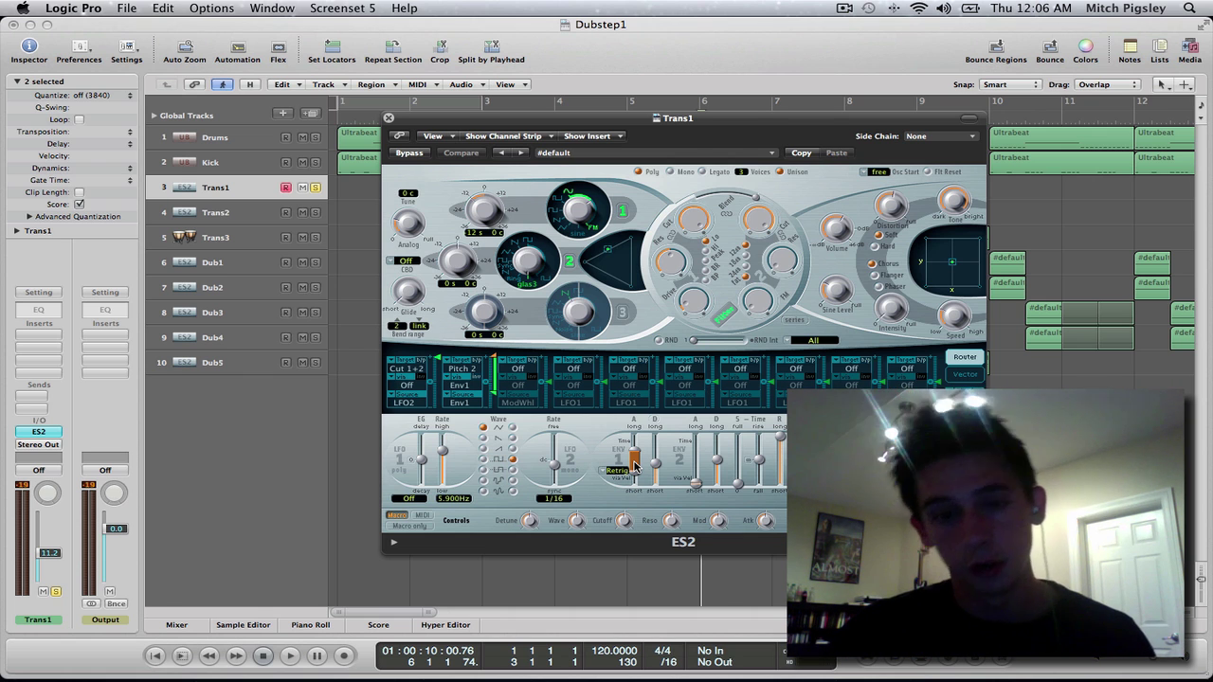
pyautogui.press('F12')
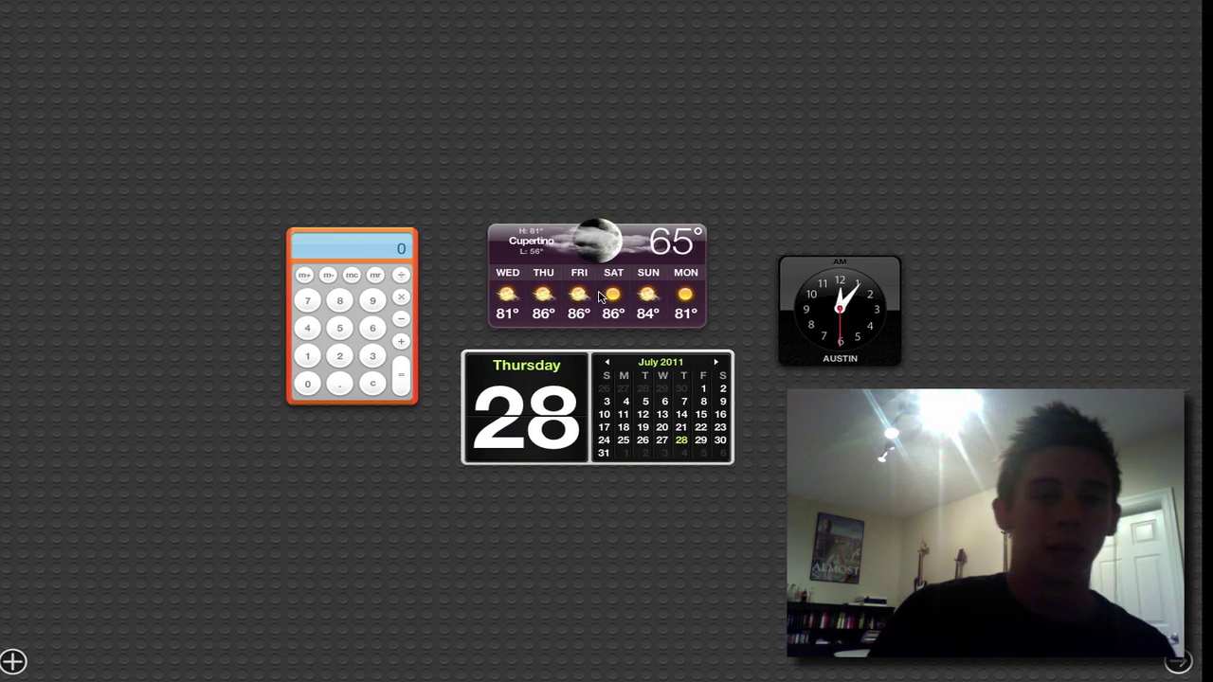
pyautogui.press('F12')
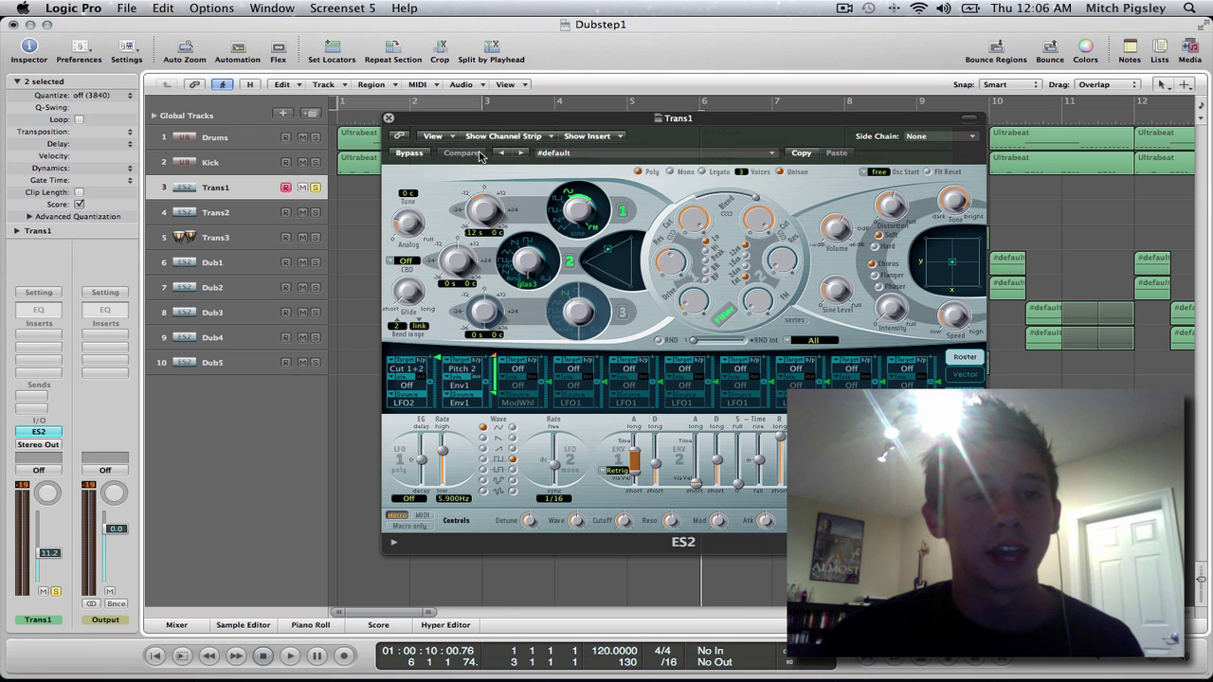
# Step: Switch the ES2 LFO 1 to a different waveform and audition an E2 note with Musical Typing
pyautogui.click(513, 462)
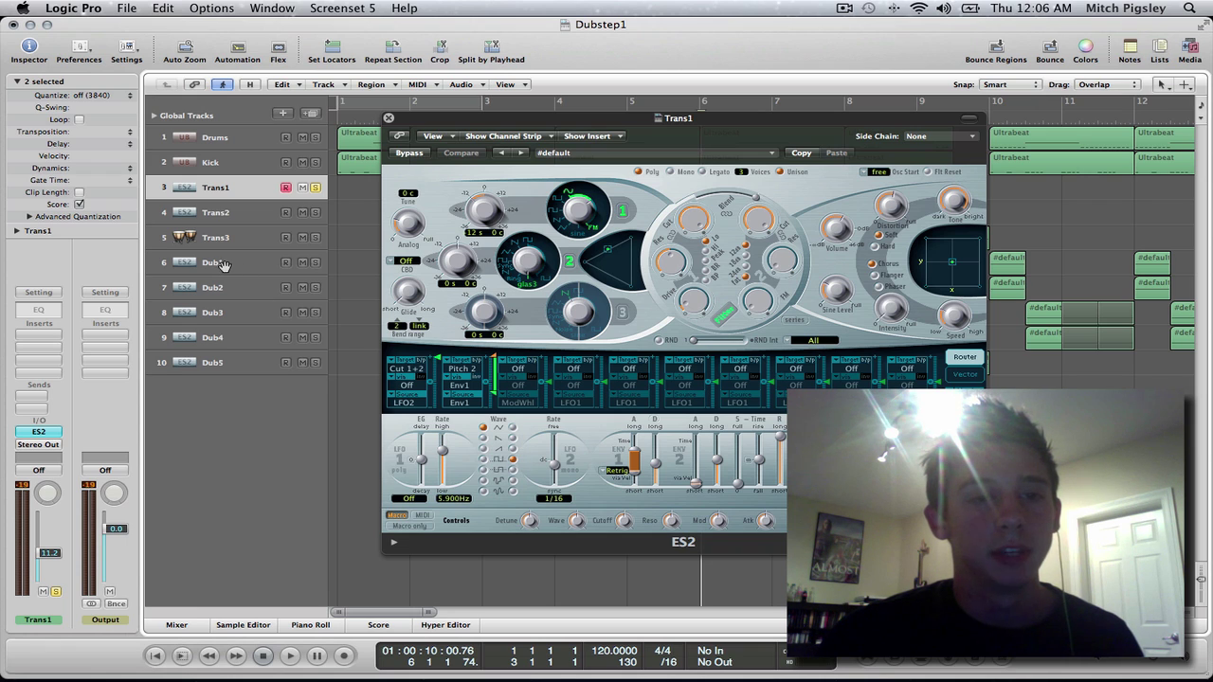
pyautogui.click(512, 428)
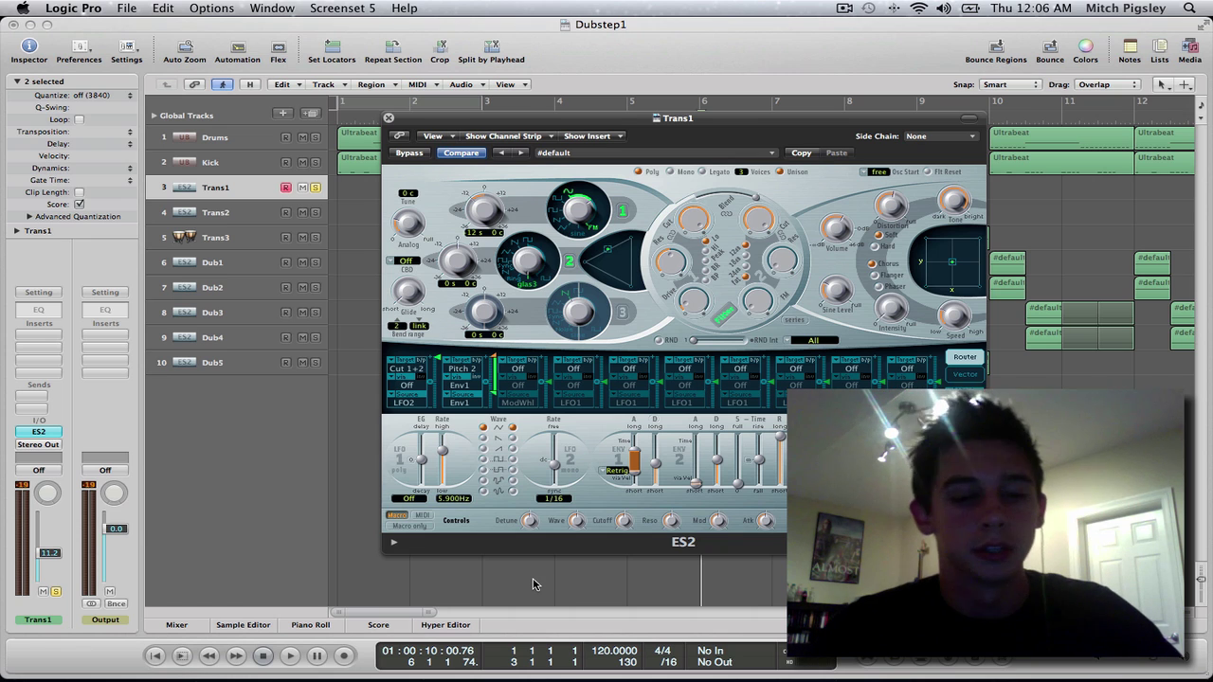
pyautogui.press('capslock')
pyautogui.press('d')
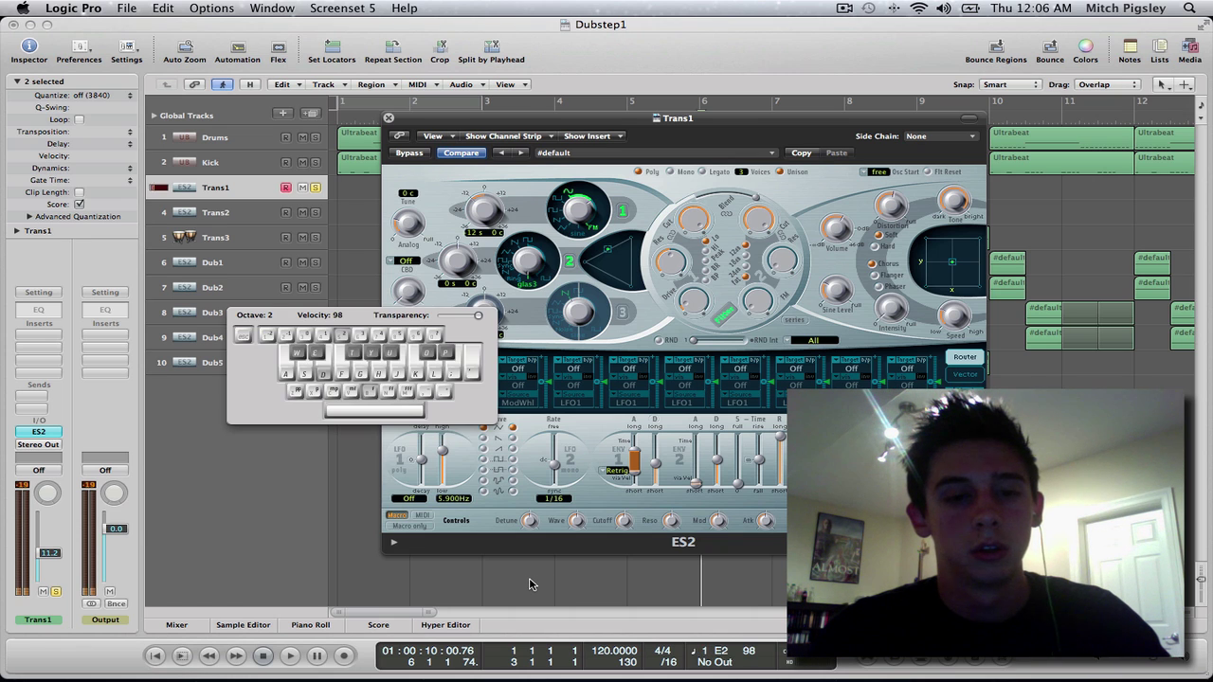
pyautogui.press('capslock')
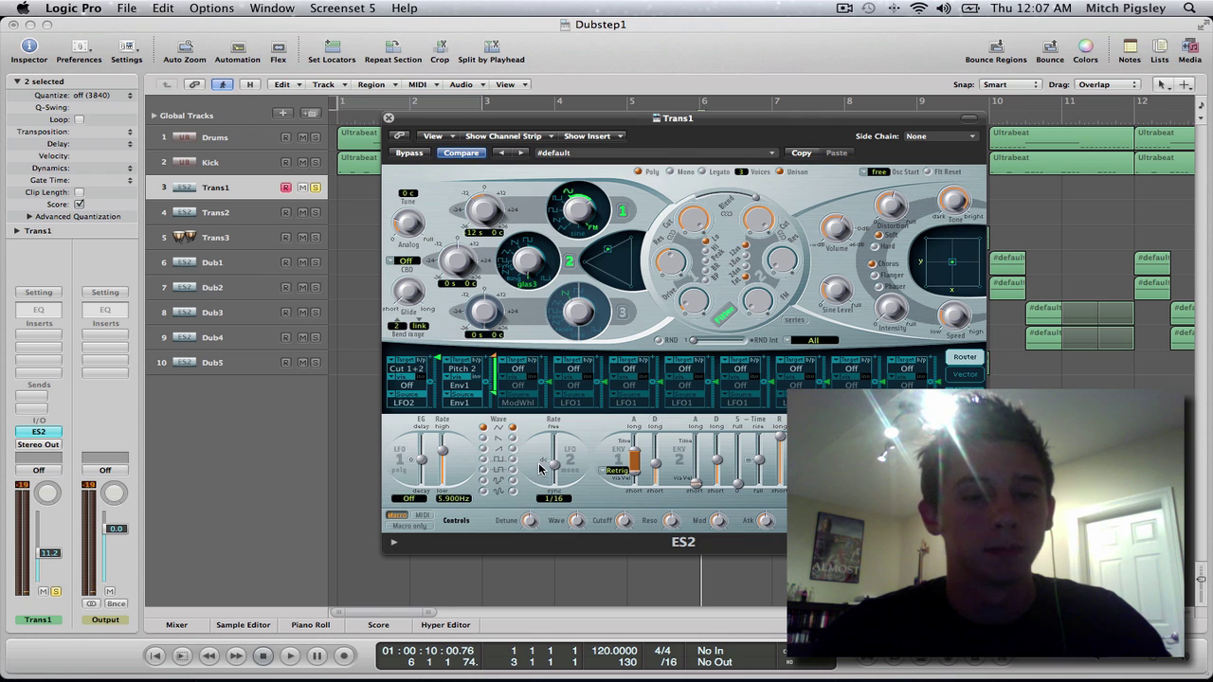
# Step: Close the Trans1 synth, start playback, and clear the Dub1 and Trans1 solos
pyautogui.click(387, 120)
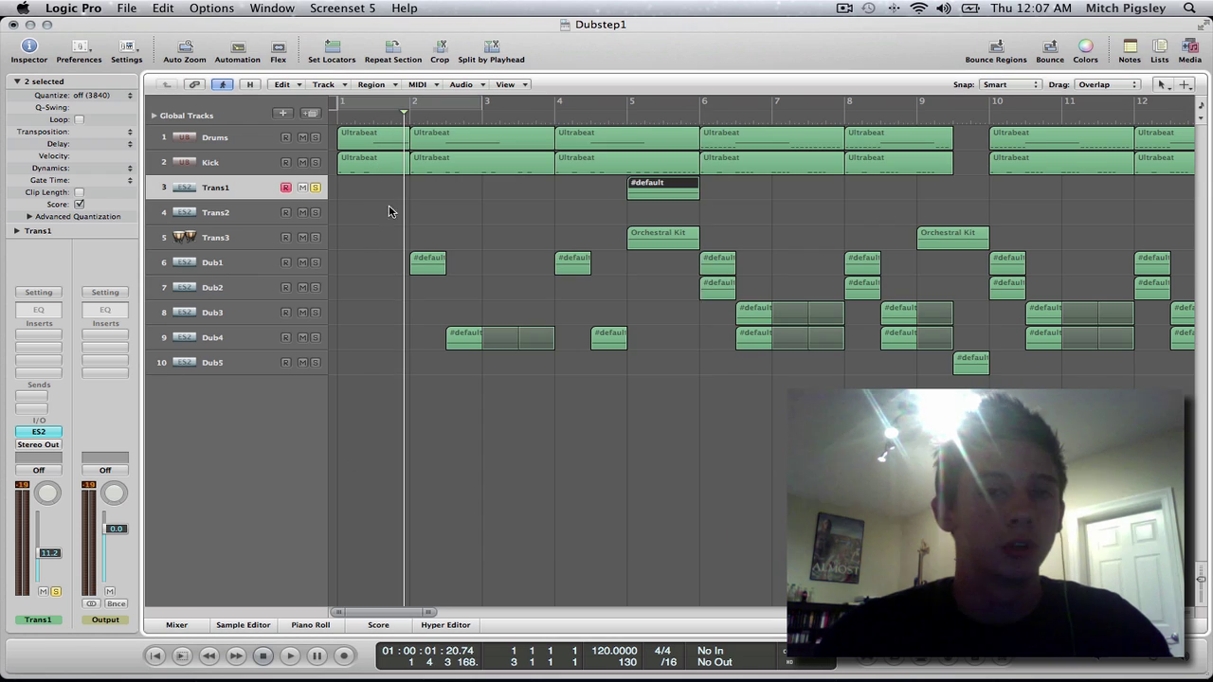
pyautogui.press('space')
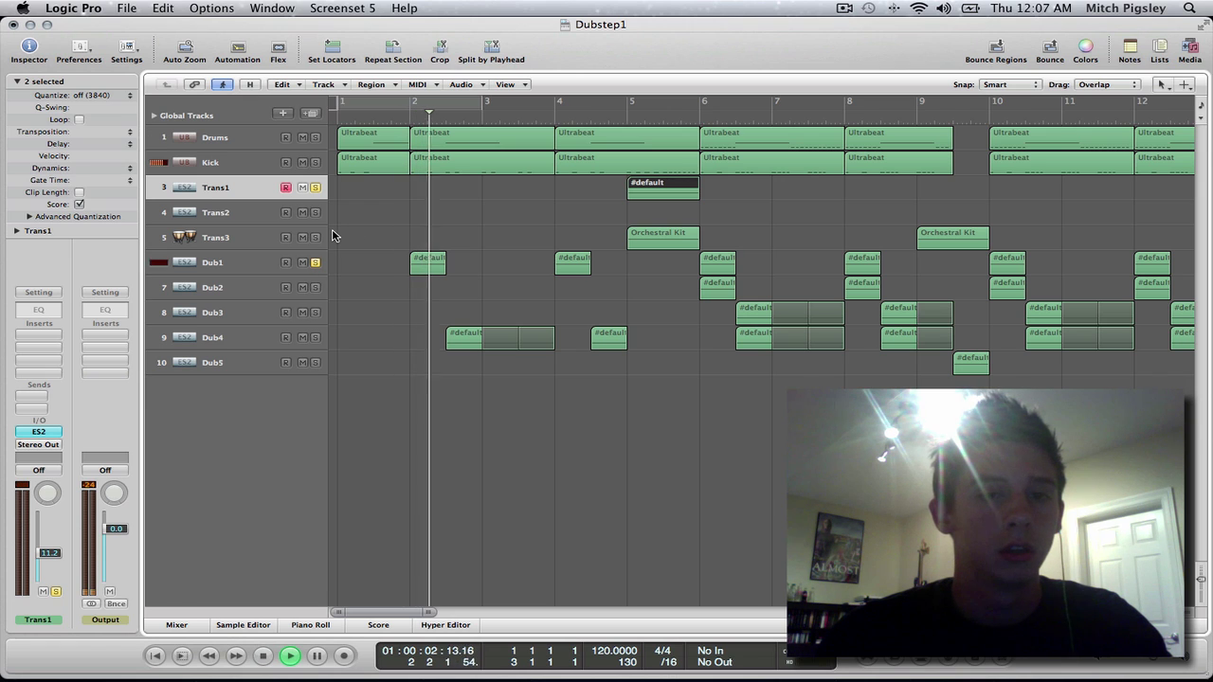
pyautogui.click(317, 264)
pyautogui.click(316, 186)
# Step: Select the Dub1 track, then the Trans2 track
pyautogui.click(234, 262)
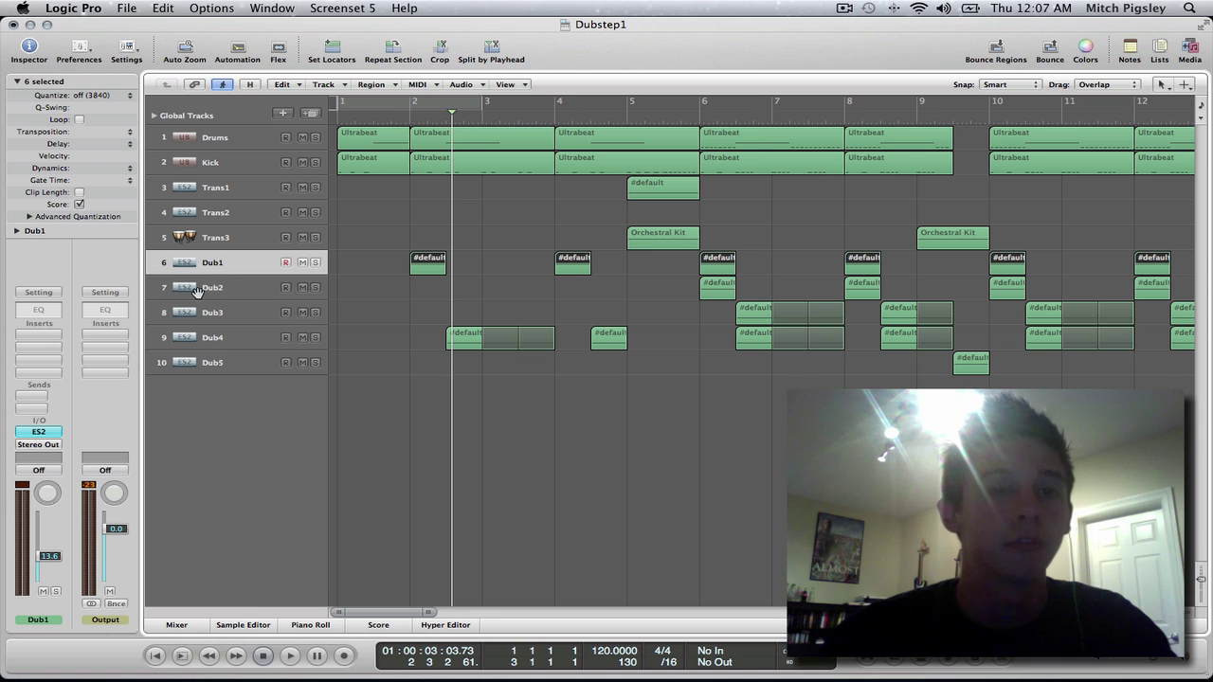
pyautogui.click(250, 212)
pyautogui.hscroll(10, 393, 264)
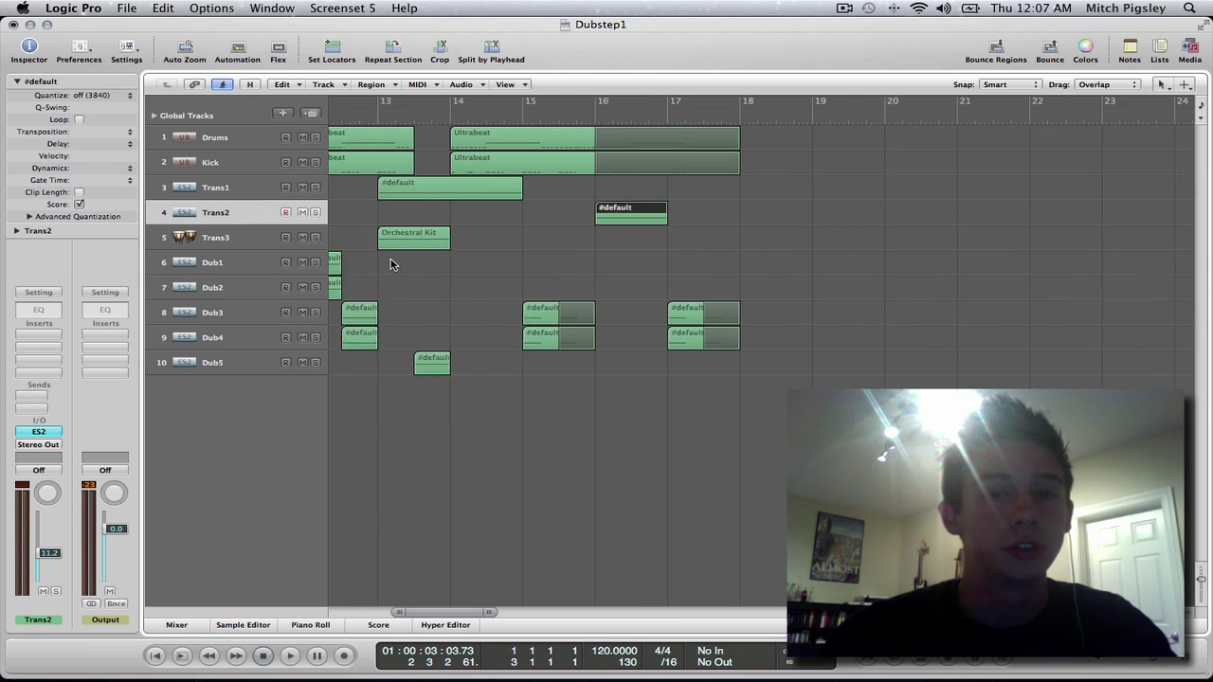
pyautogui.hscroll(-3, 393, 264)
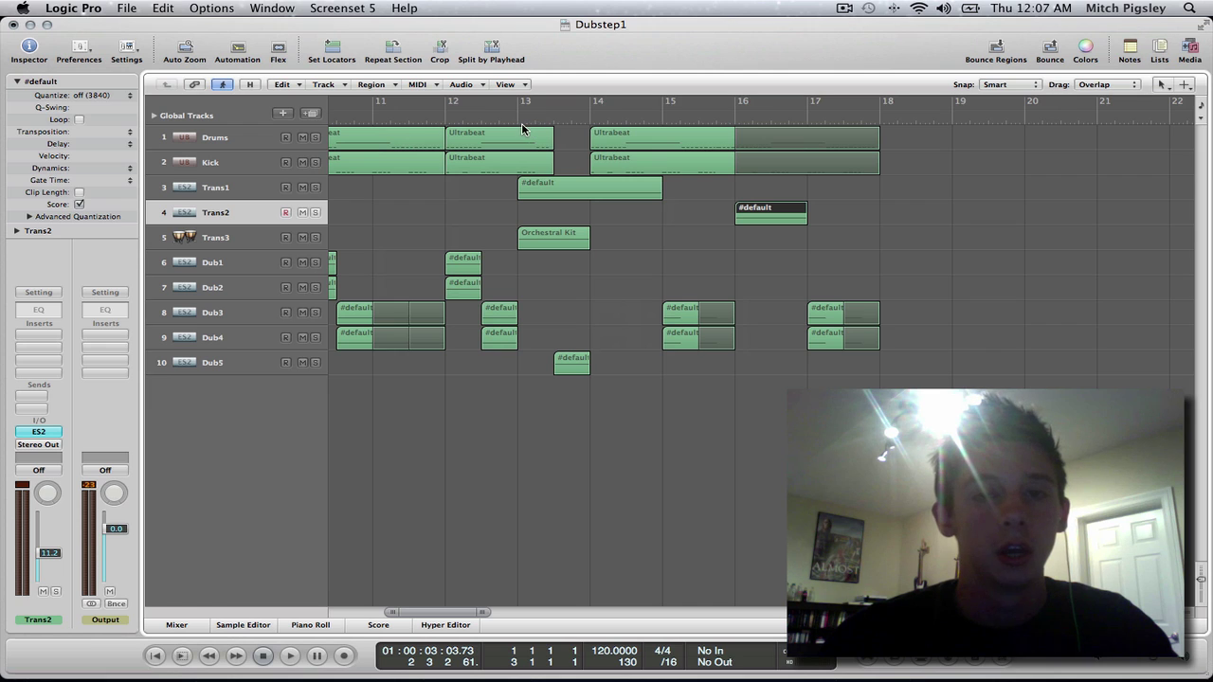
# Step: Solo Trans1 and play its section from just before the Trans1 region
pyautogui.click(315, 187)
pyautogui.click(509, 112)
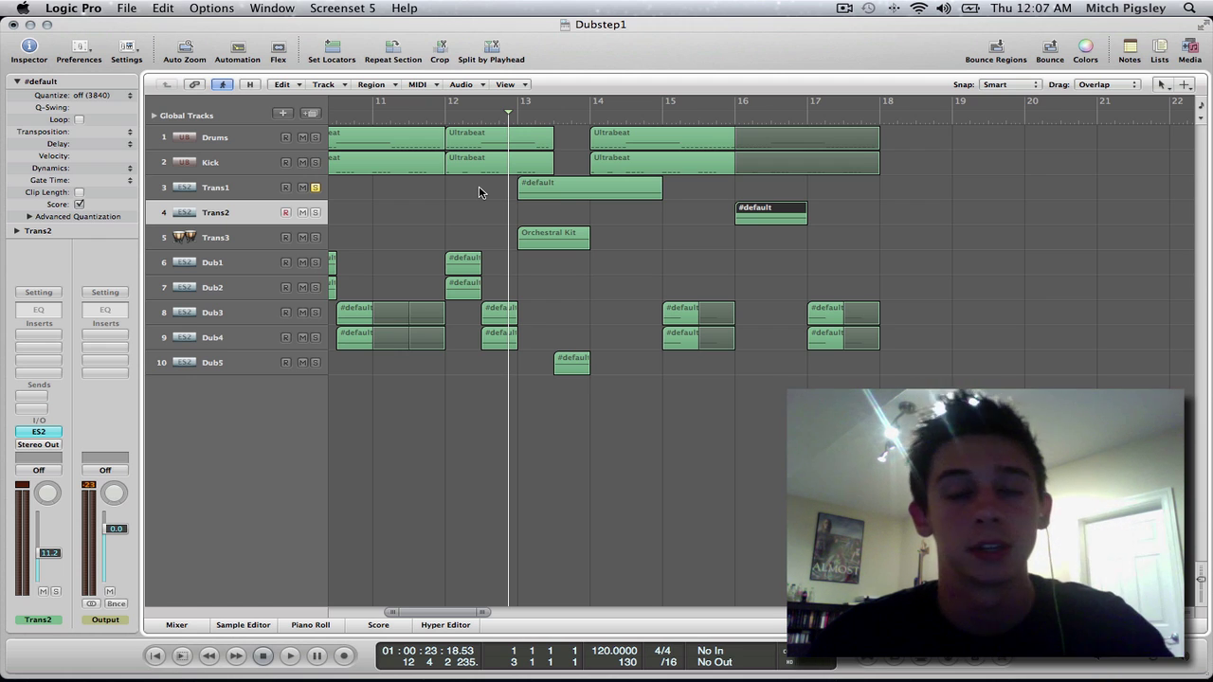
pyautogui.press('space')
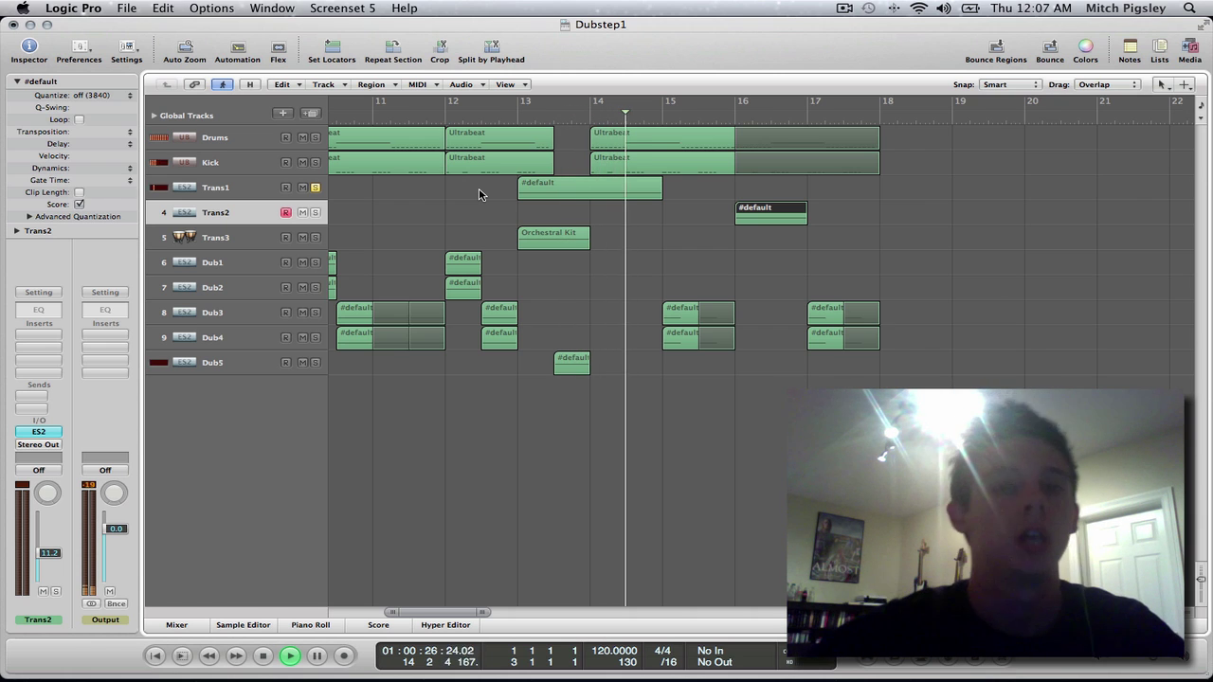
pyautogui.press('space')
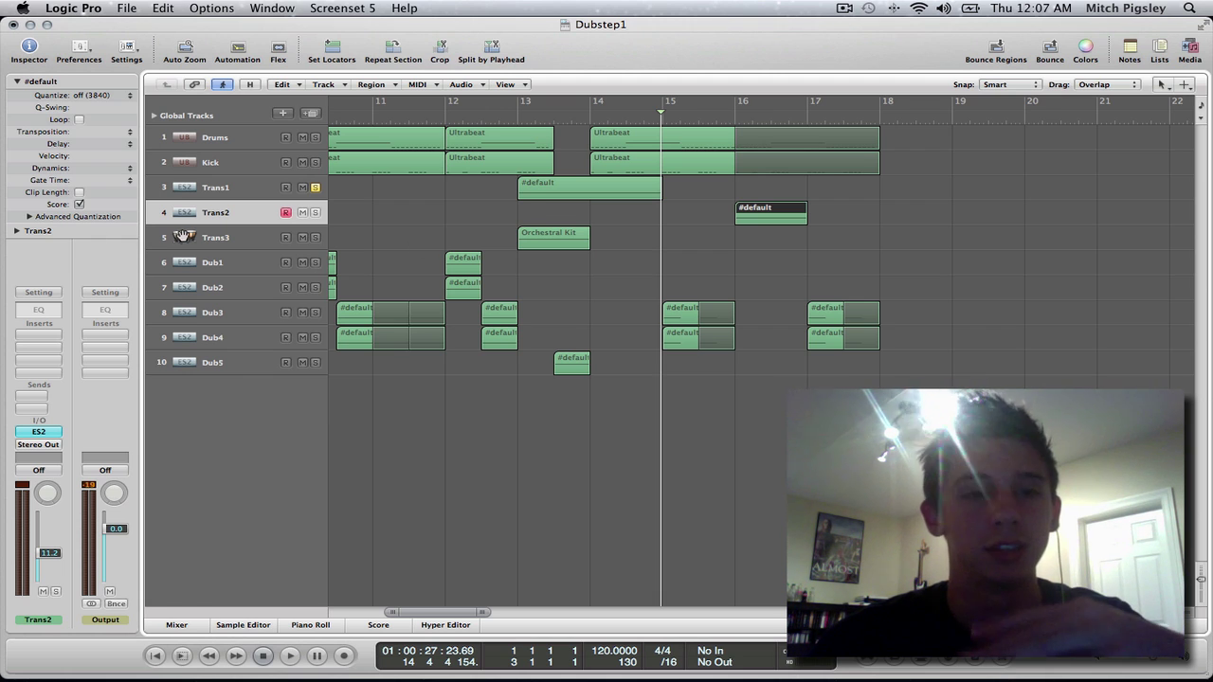
# Step: Unsolo Trans1 and play the Trans2 section from just before its region
pyautogui.click(732, 118)
pyautogui.click(314, 188)
pyautogui.press('space')
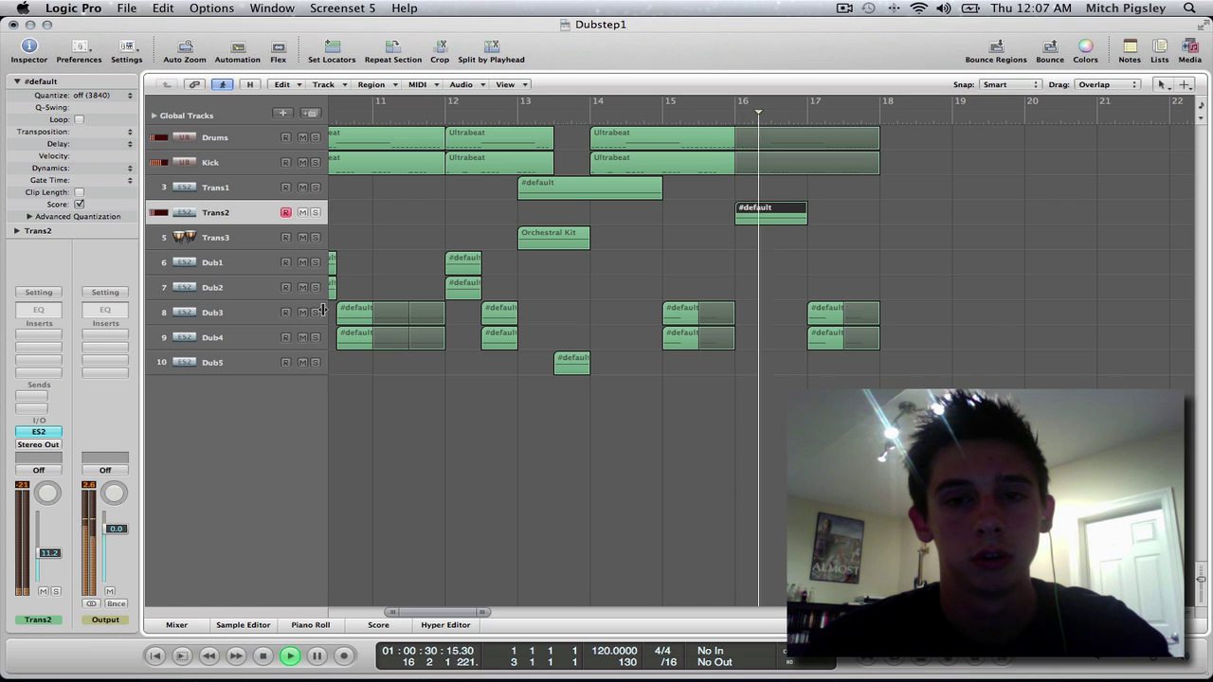
pyautogui.press('space')
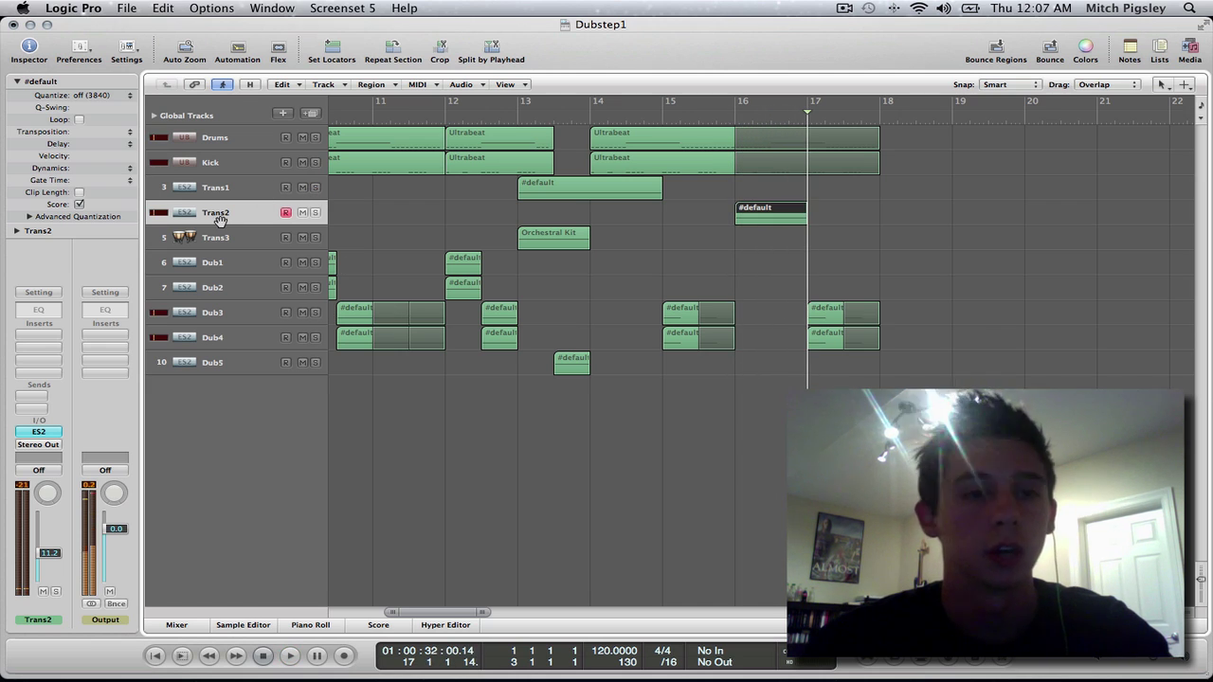
# Step: Open and close Trans2's ES2 synth, returning to the start of the arrangement
pyautogui.click(53, 431)
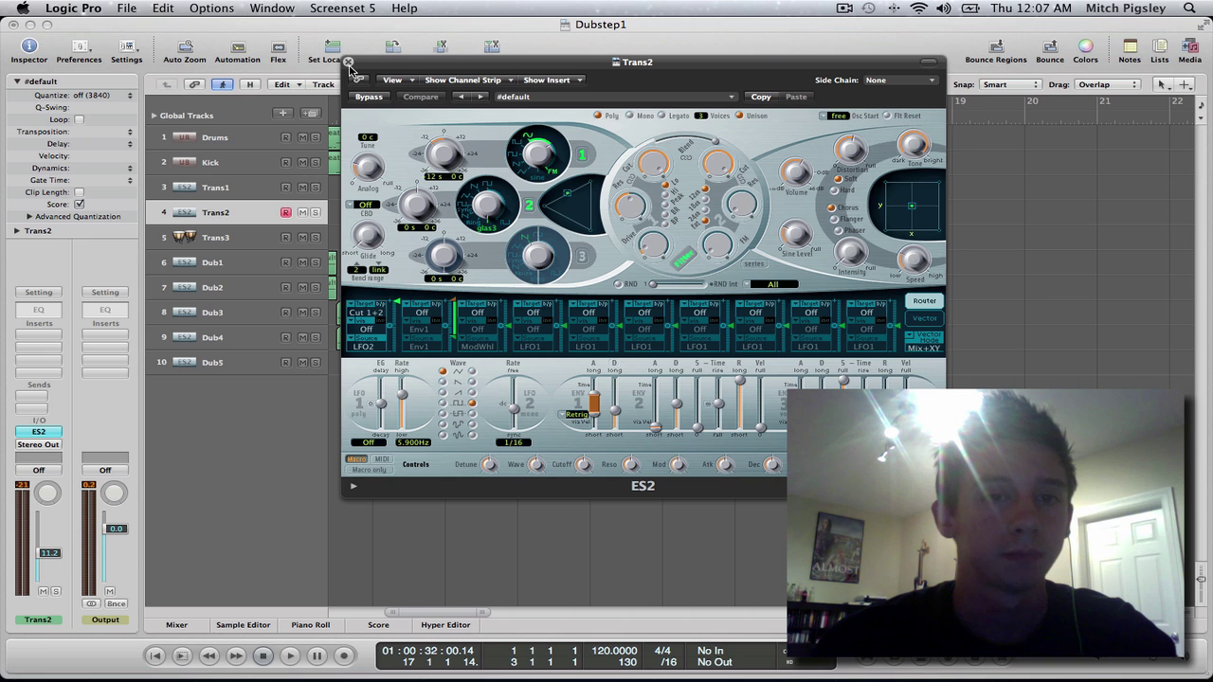
pyautogui.click(348, 63)
pyautogui.press('super+Left')
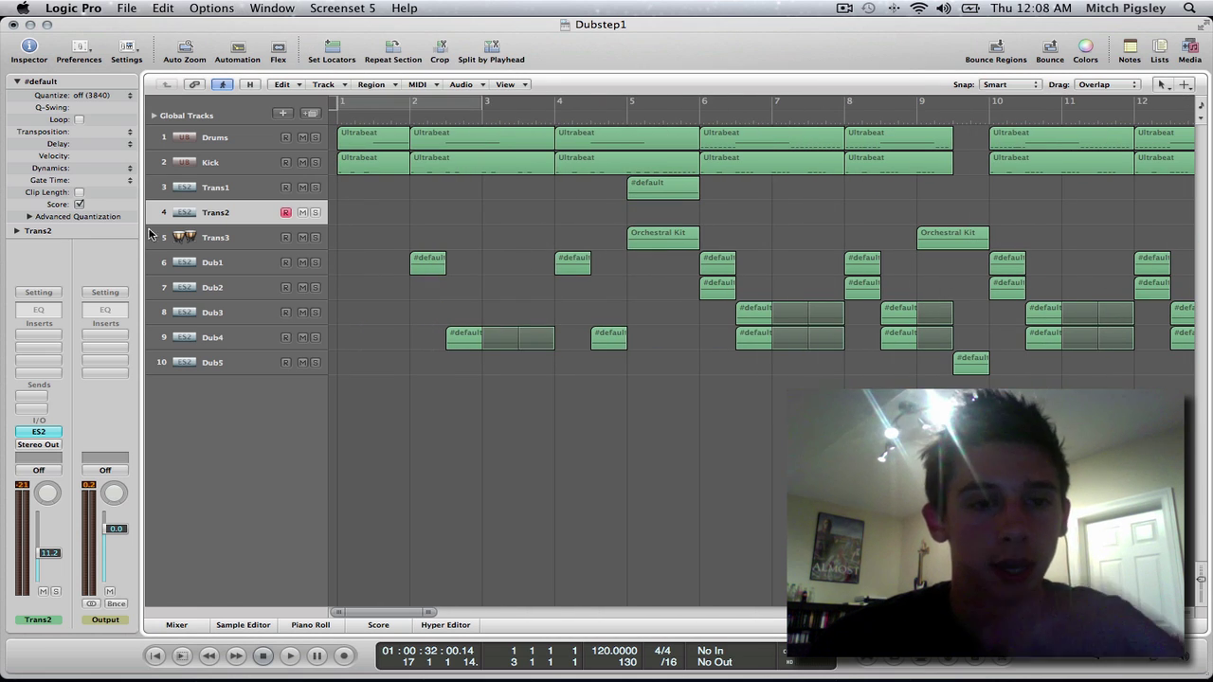
# Step: Select the Trans3 track with its Orchestral Kit regions and show the instrument library
pyautogui.click(199, 238)
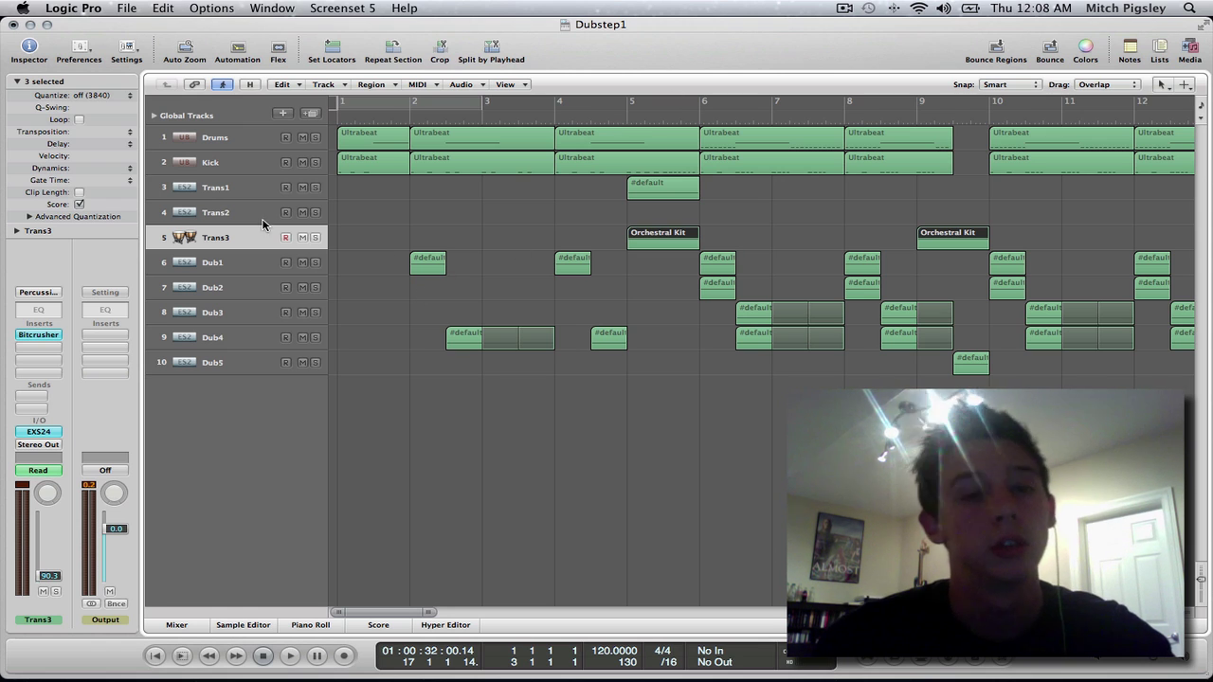
pyautogui.click(1189, 50)
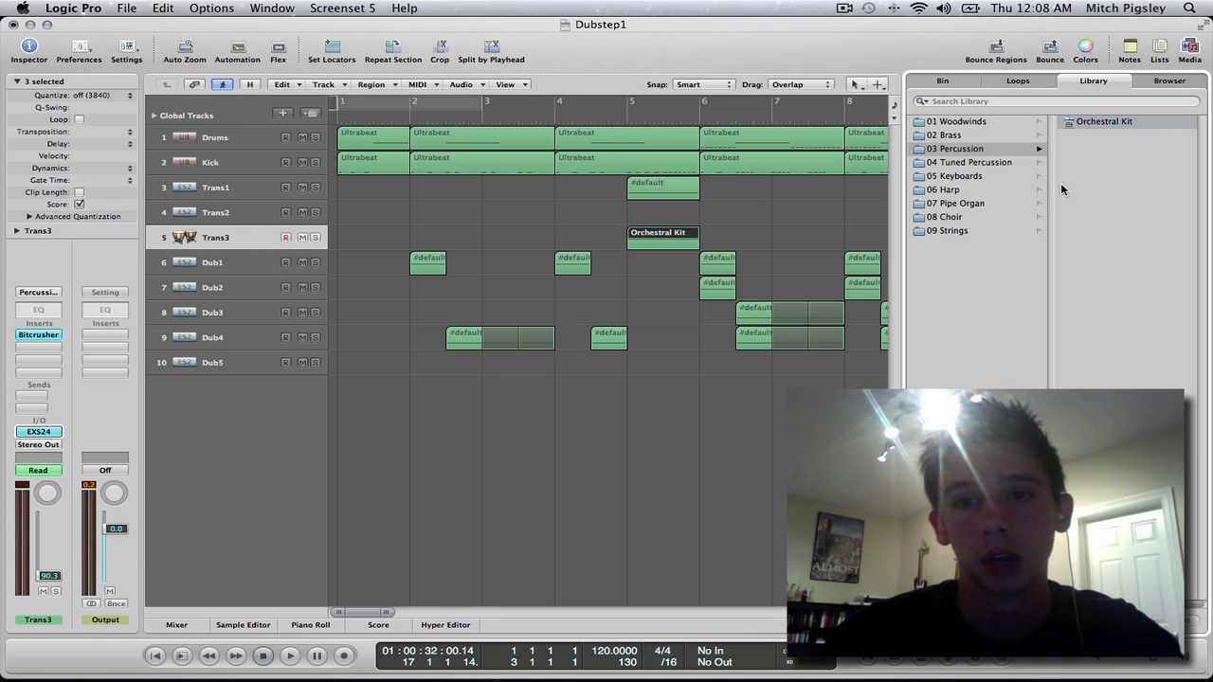
pyautogui.hscroll(-3, 1090, 227)
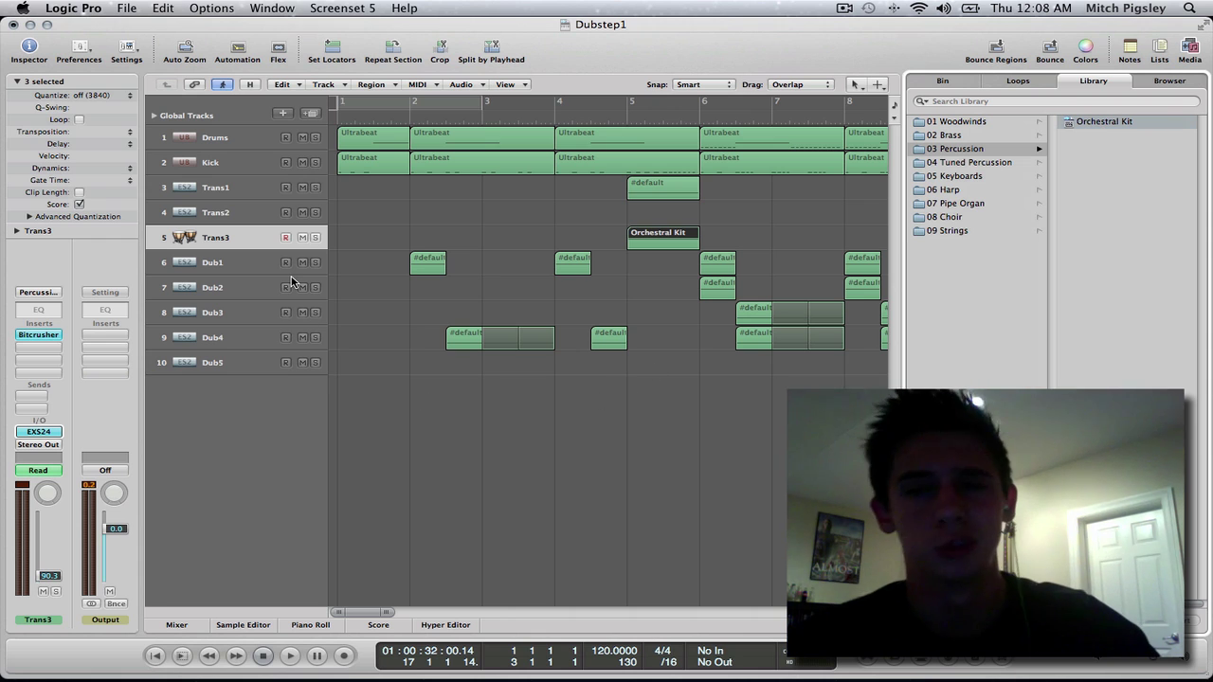
# Step: Play a G#2 note on the Trans3 kit twice using Musical Typing, then close it
pyautogui.press('super+k')
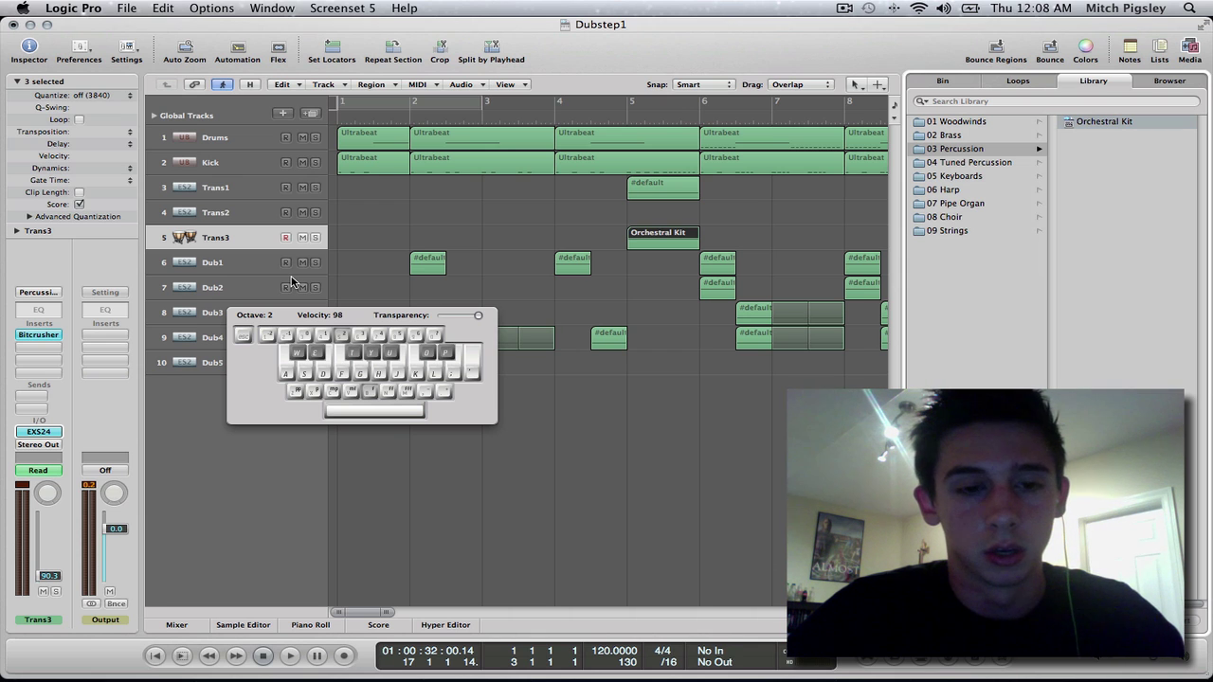
pyautogui.press('y')
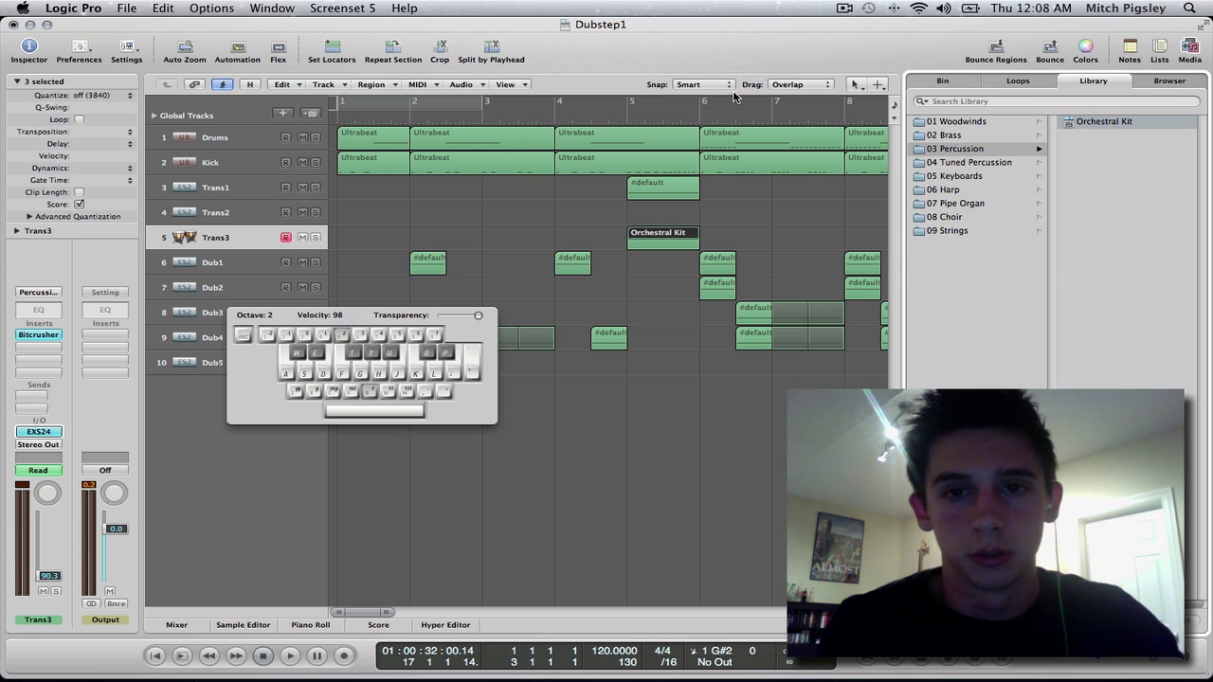
pyautogui.click(689, 101)
pyautogui.press('y')
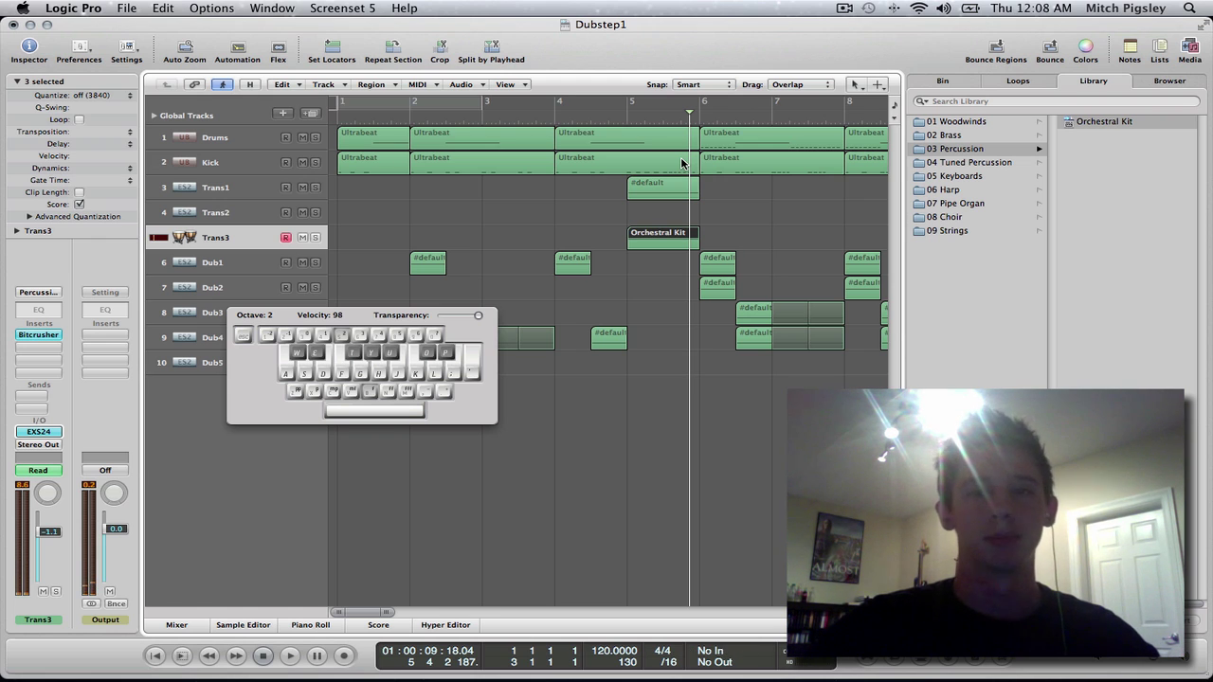
pyautogui.press('capslock')
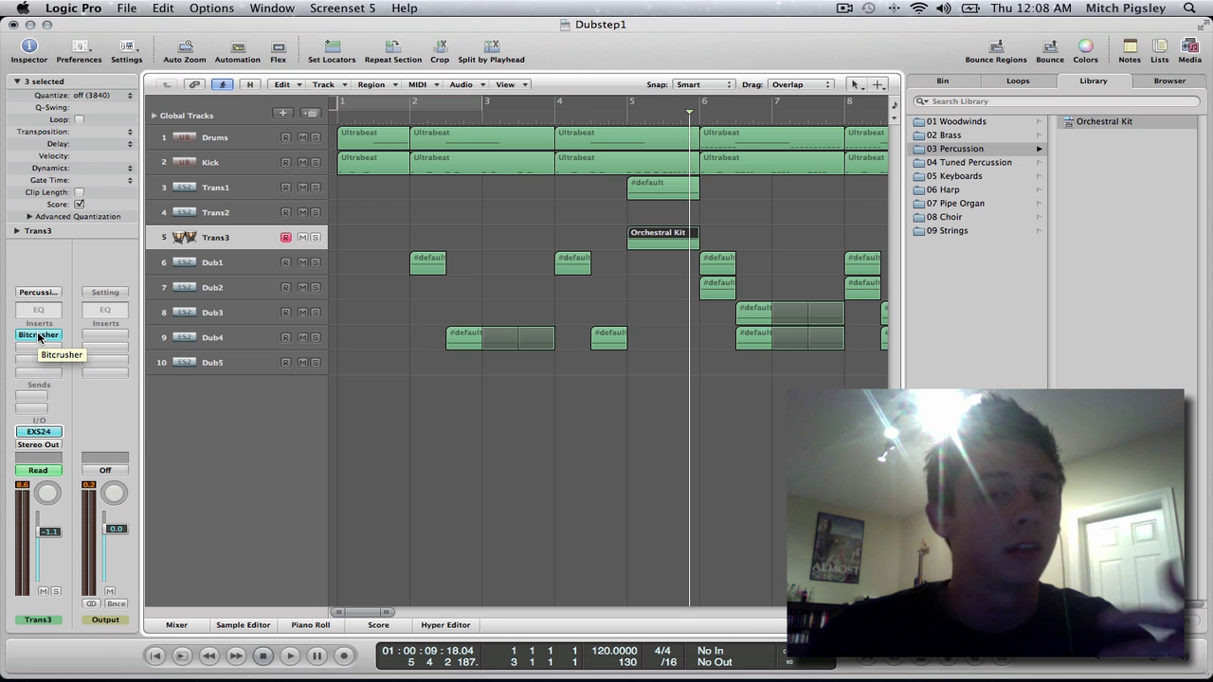
# Step: Hide the library, briefly show the automation curves, and set the playhead before bar 5
pyautogui.click(1189, 52)
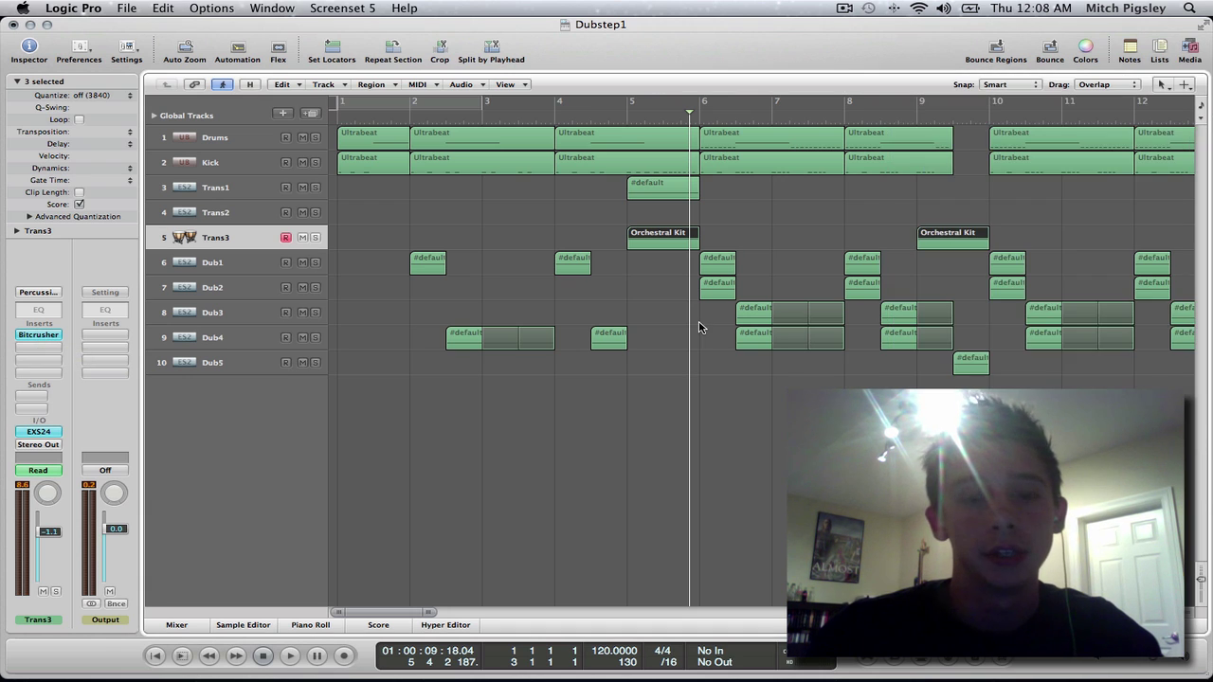
pyautogui.press('a')
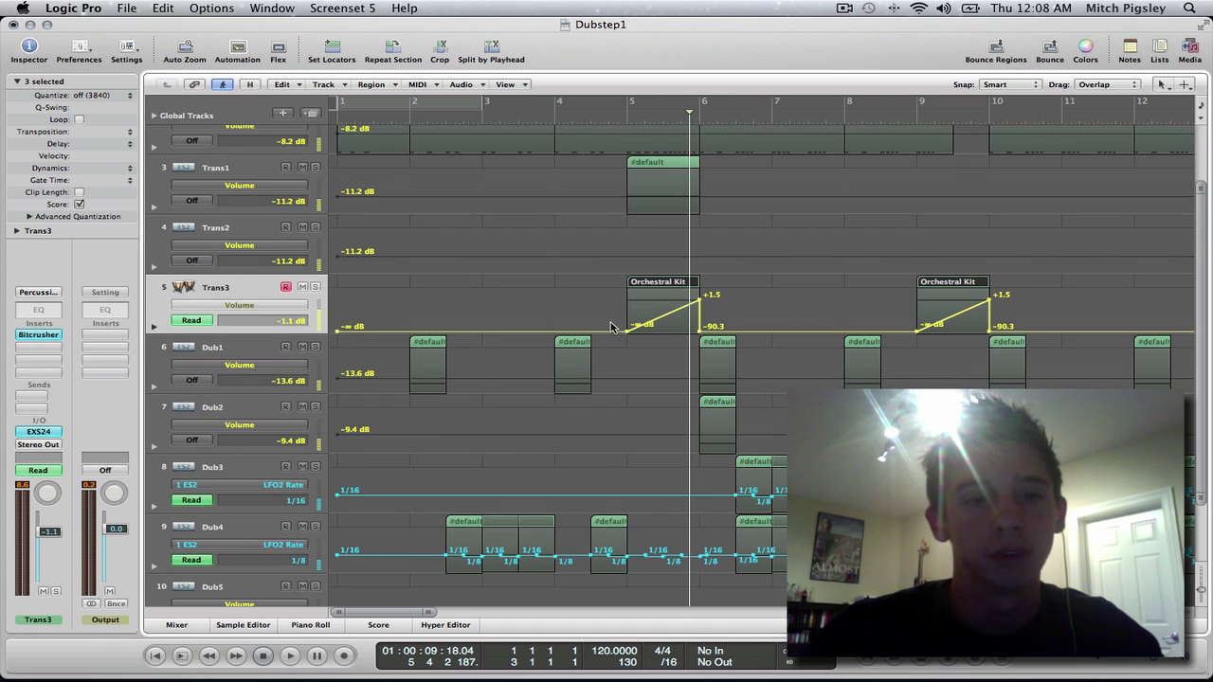
pyautogui.press('a')
pyautogui.click(625, 121)
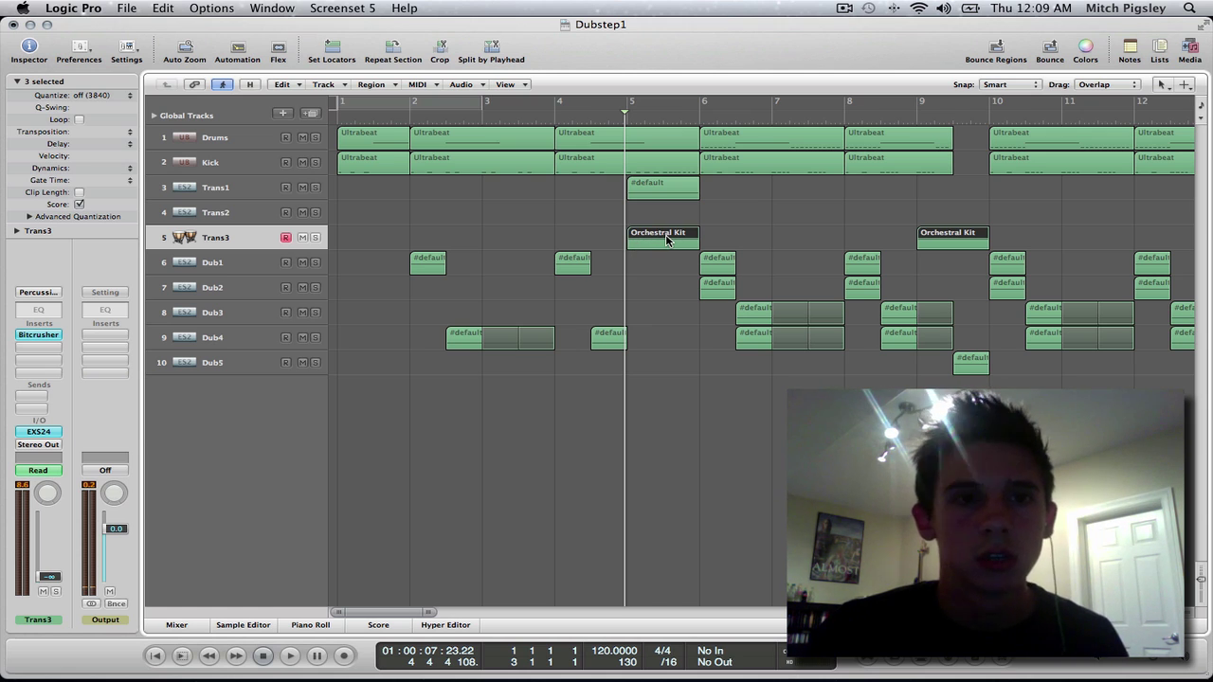
# Step: Switch between the Dub1 and Dub2 tracks to compare them, then open Dub2's ES2 synth
pyautogui.click(214, 269)
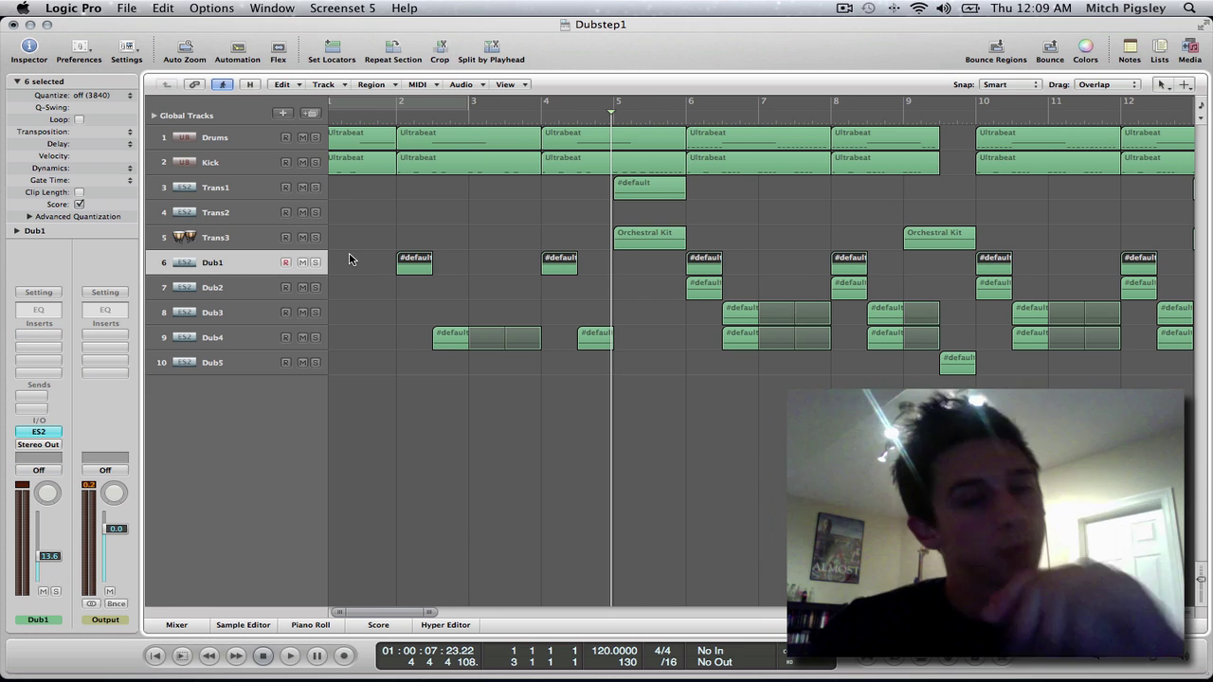
pyautogui.hscroll(10, 354, 270)
pyautogui.hscroll(-10, 354, 287)
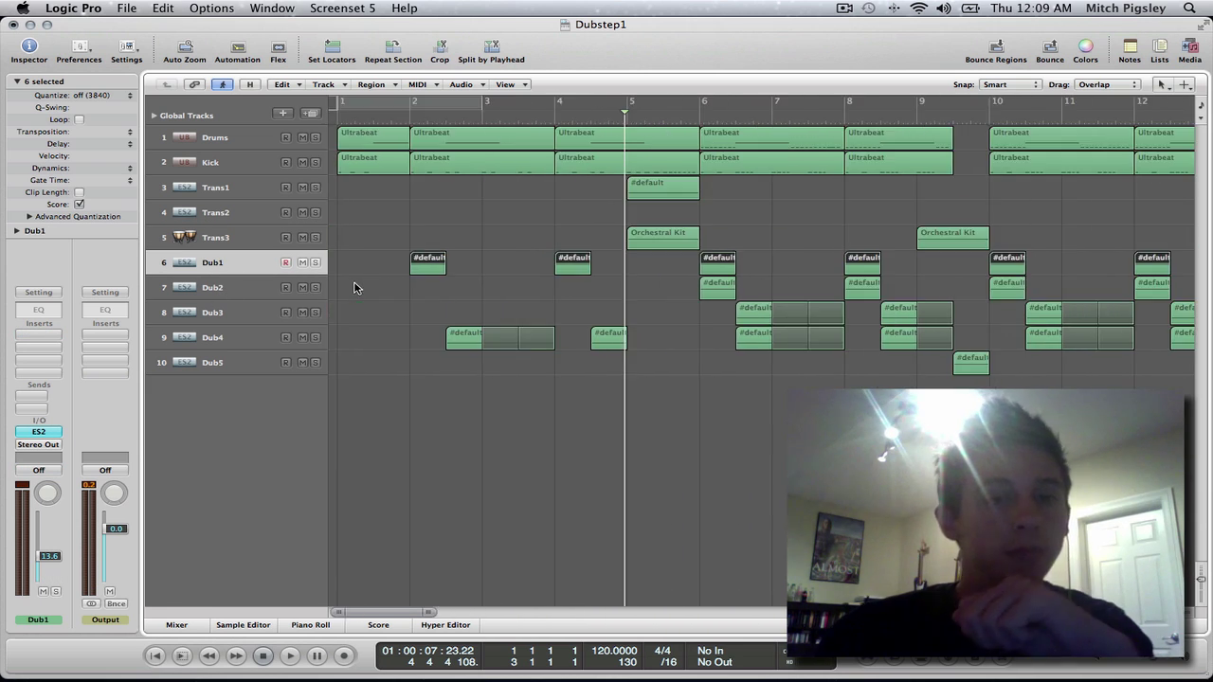
pyautogui.click(219, 291)
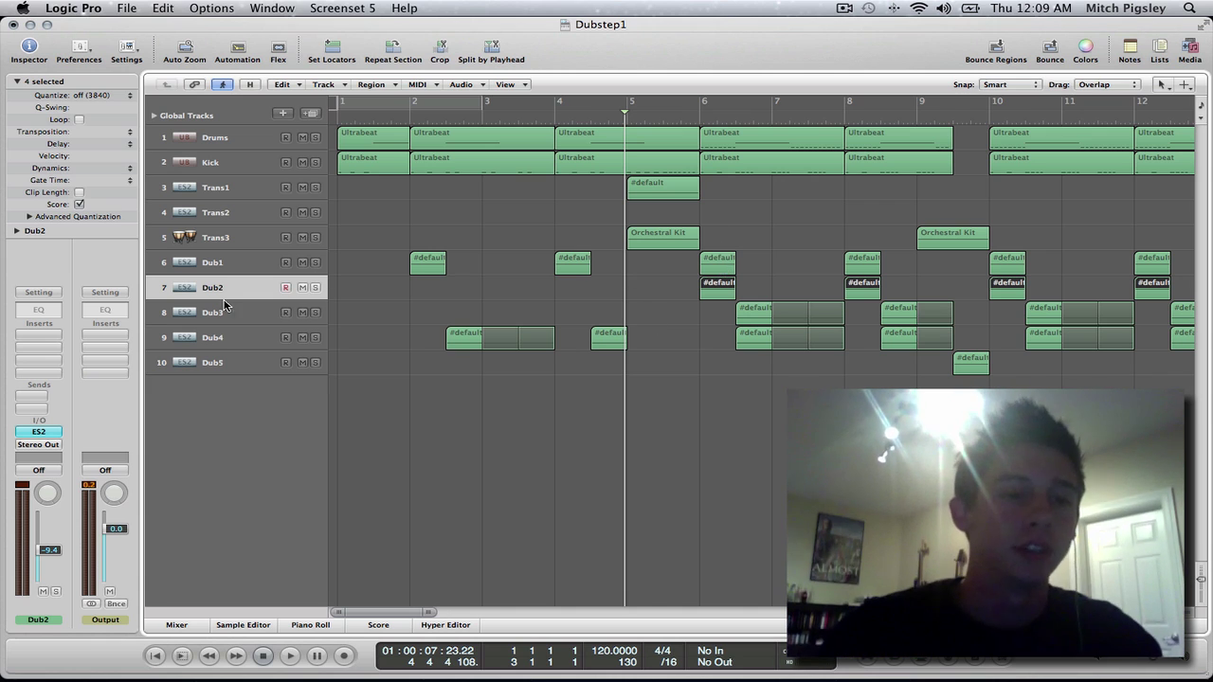
pyautogui.click(212, 263)
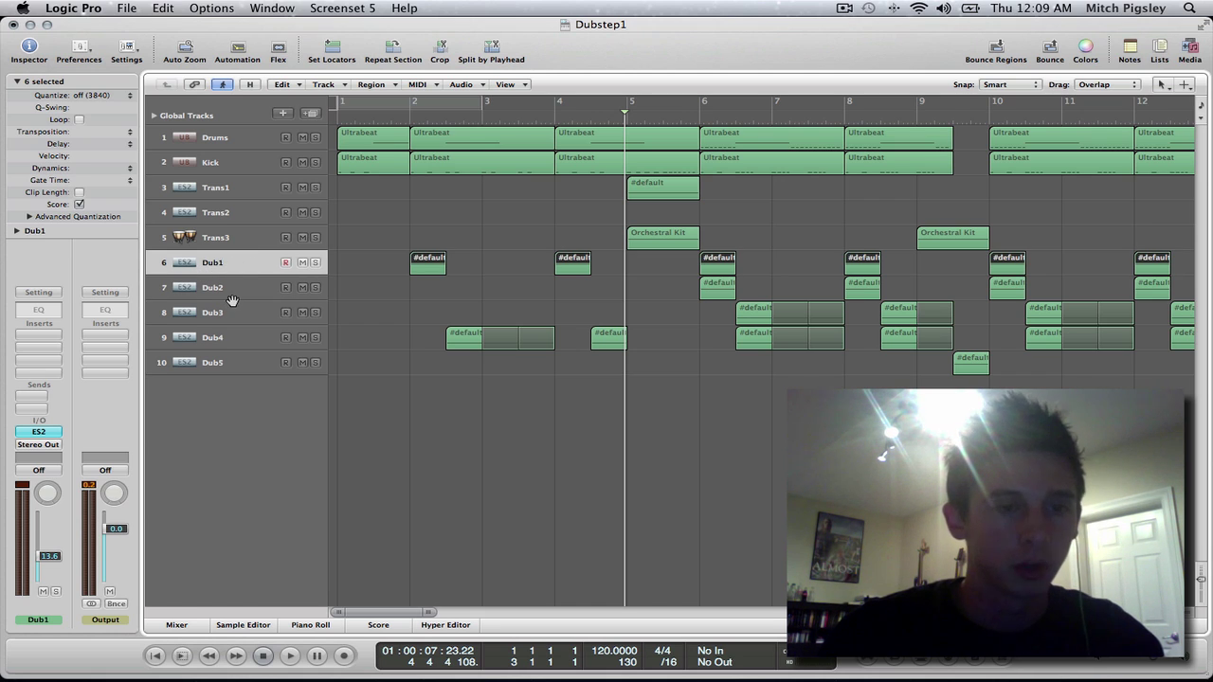
pyautogui.click(217, 288)
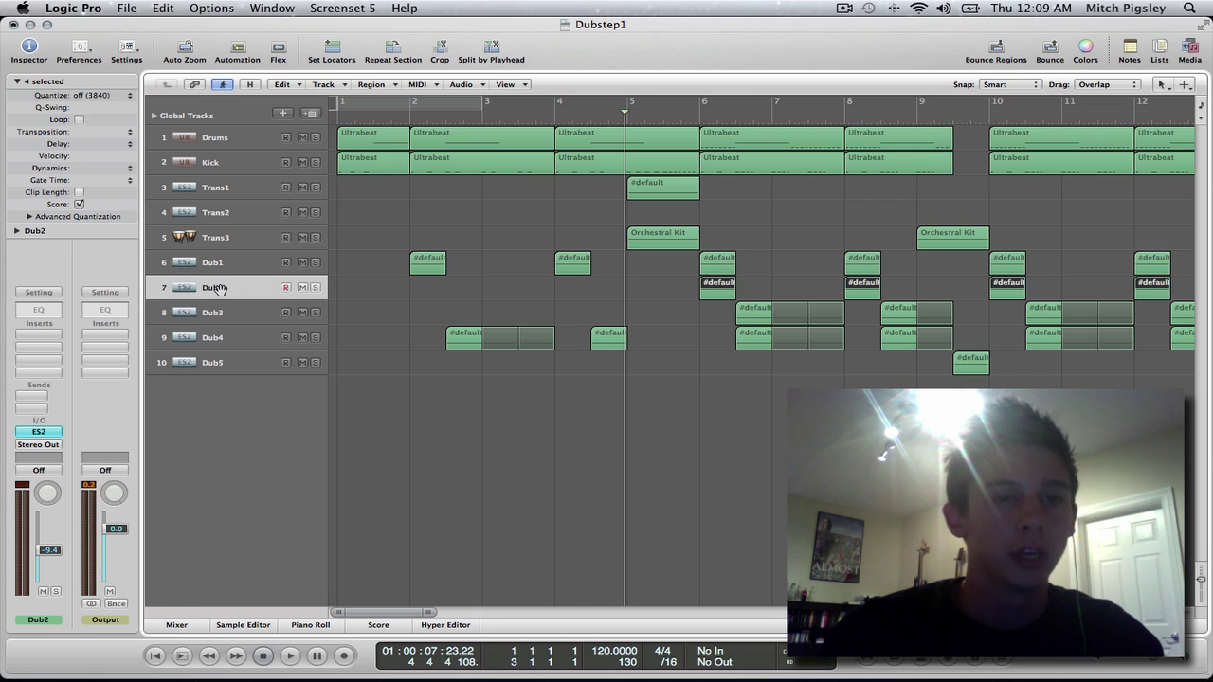
pyautogui.click(46, 438)
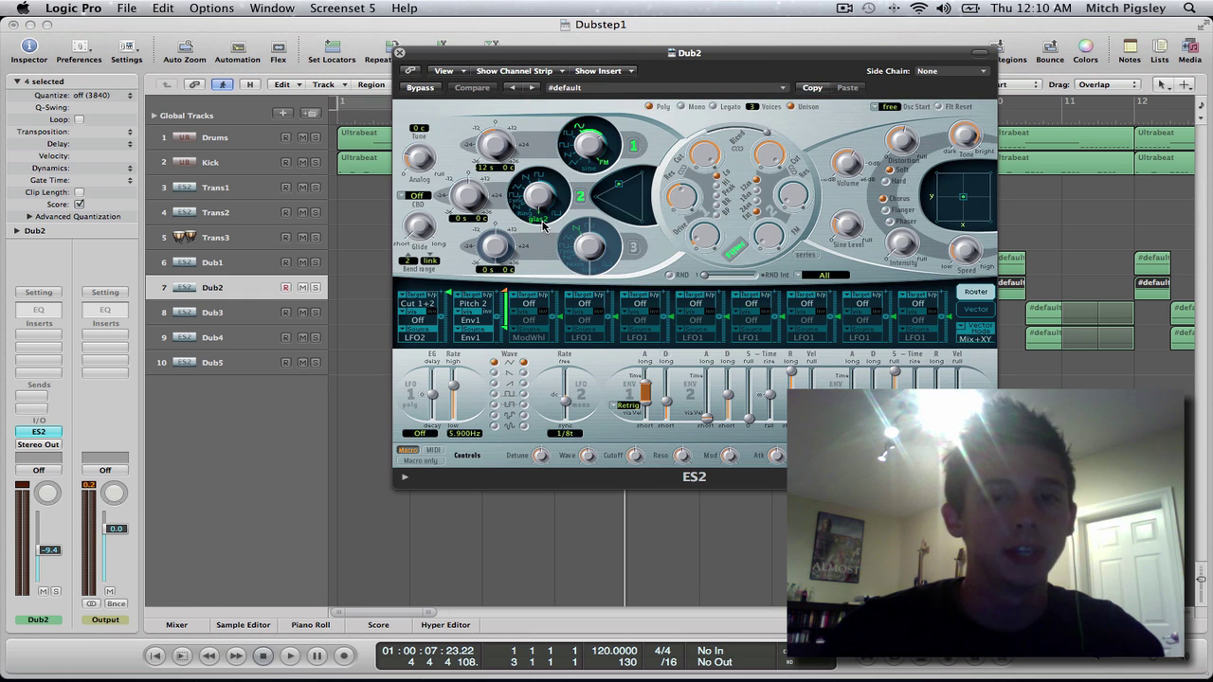
# Step: Close the ES2 window, solo and record-enable Dub2, and solo Dub1 as well
pyautogui.click(399, 53)
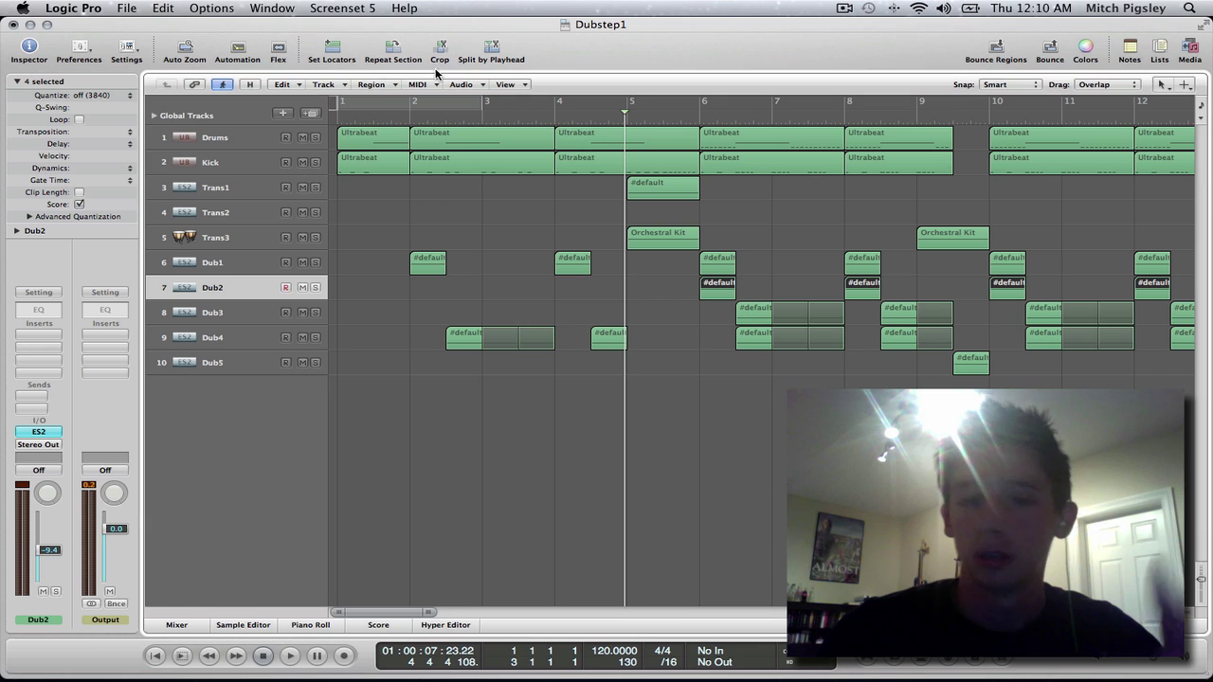
pyautogui.click(697, 114)
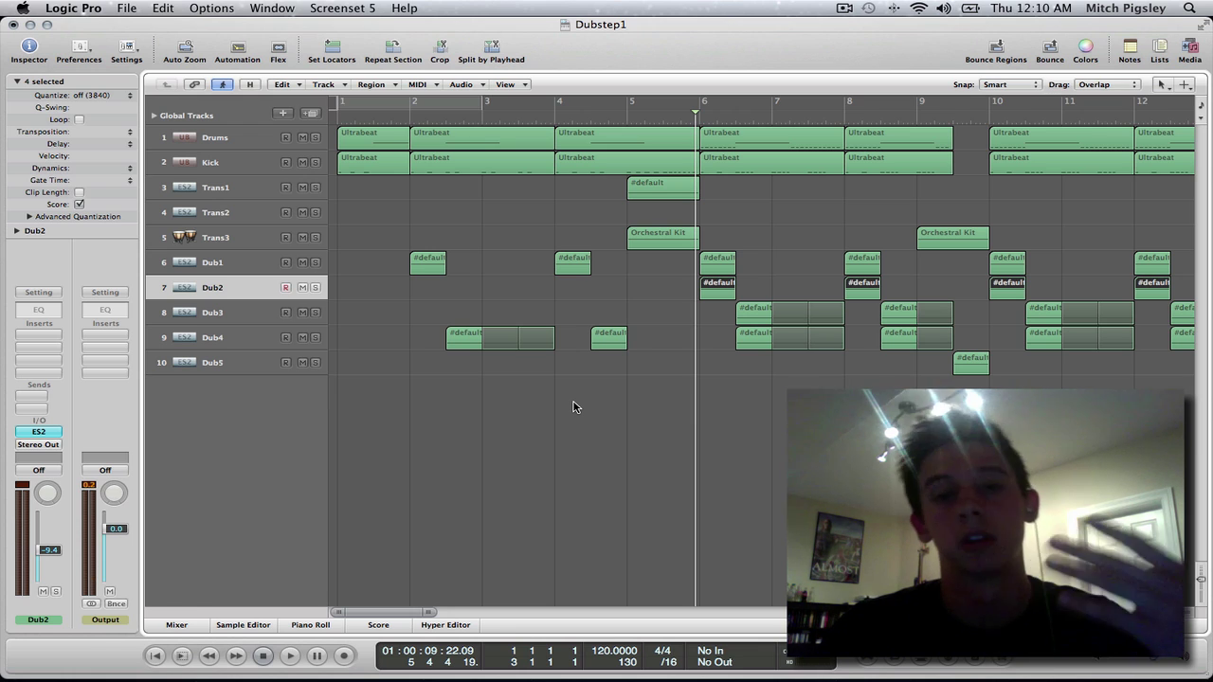
pyautogui.click(316, 289)
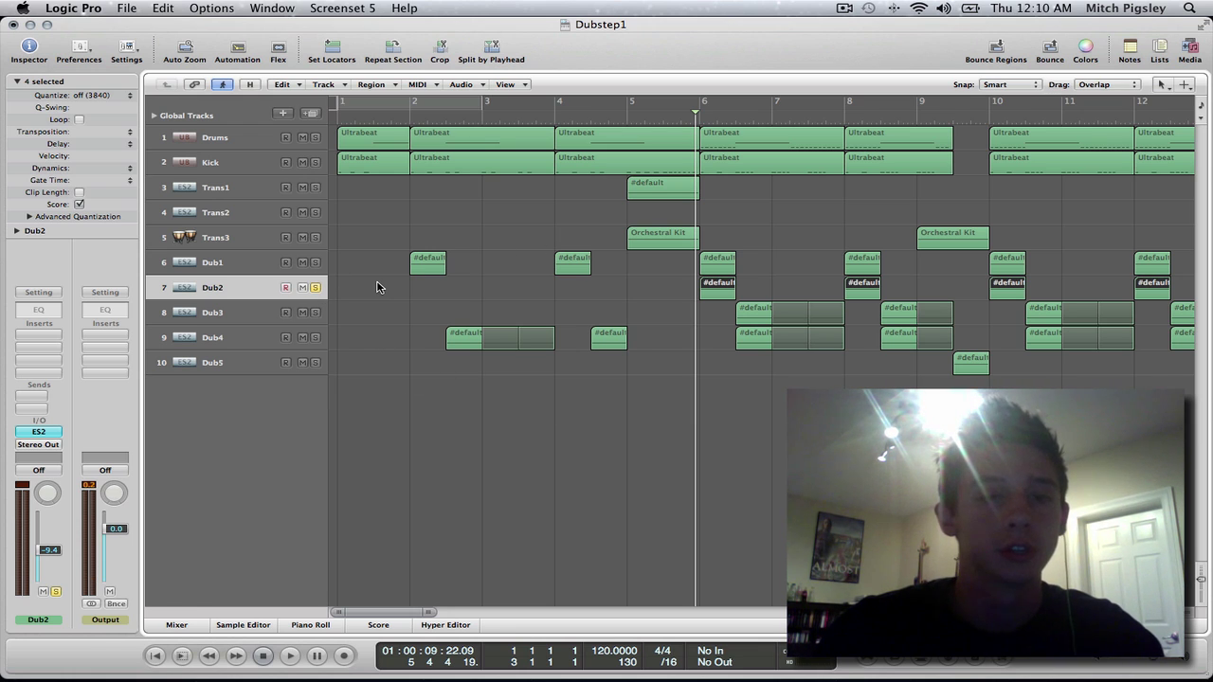
pyautogui.click(285, 288)
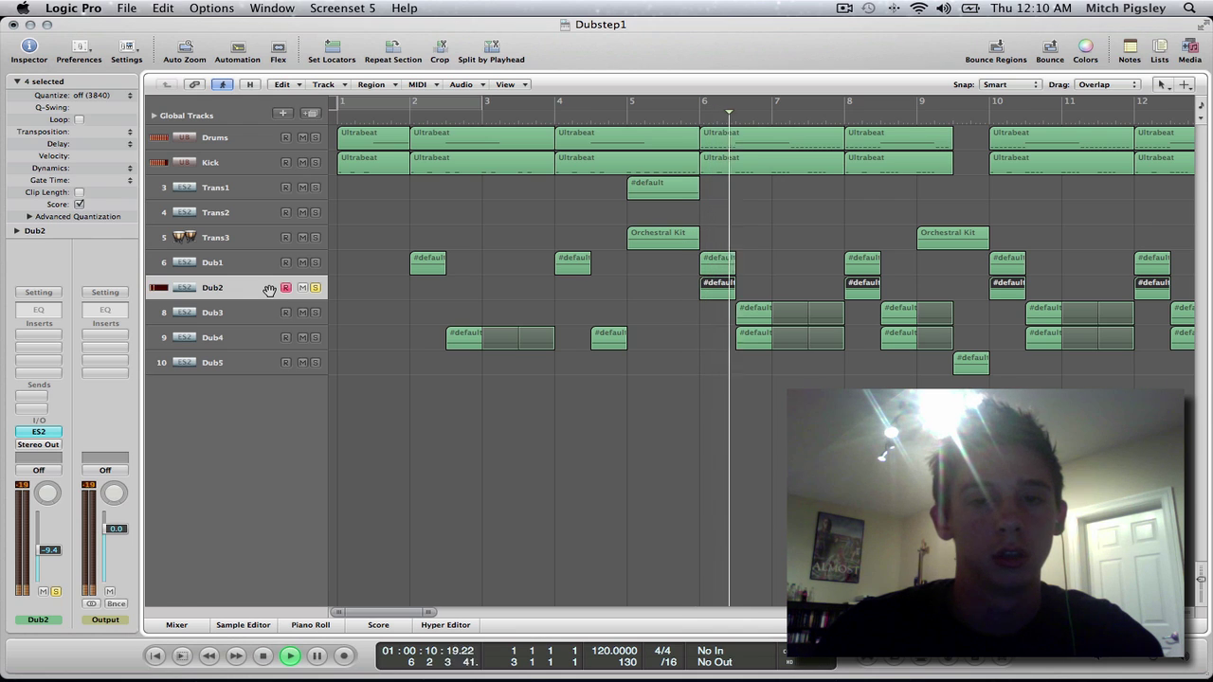
pyautogui.click(315, 262)
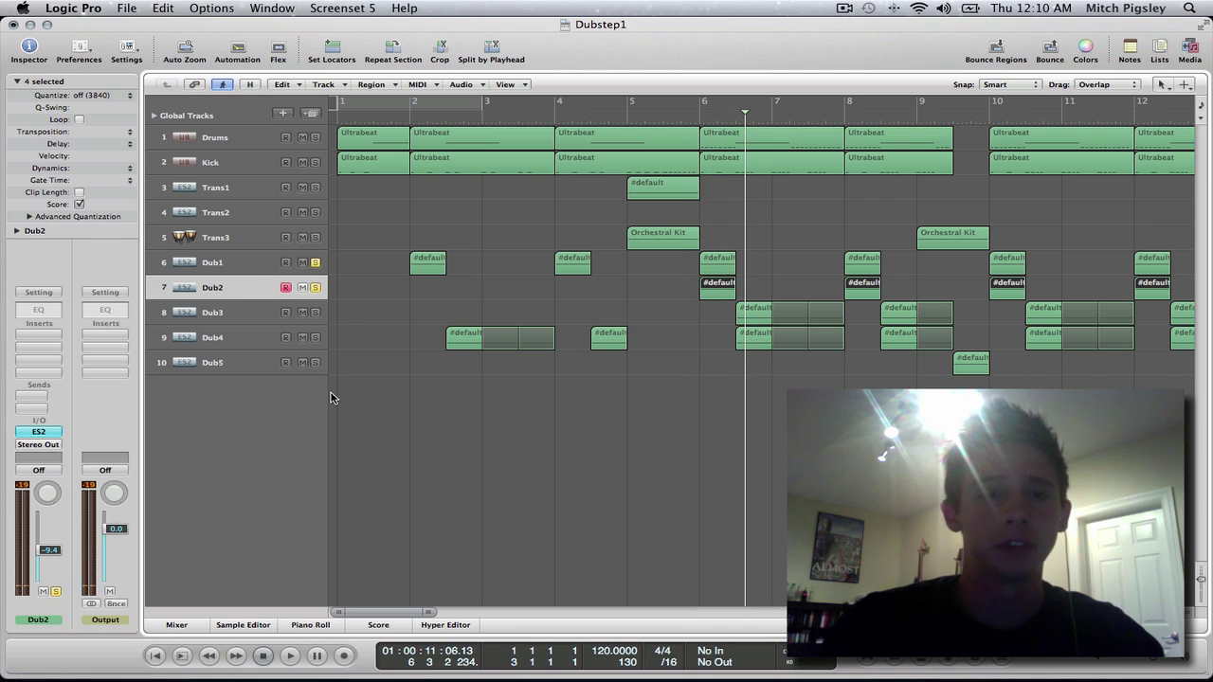
# Step: Play the soloed Dub1 and Dub2 from late in bar 5, then stop
pyautogui.click(685, 118)
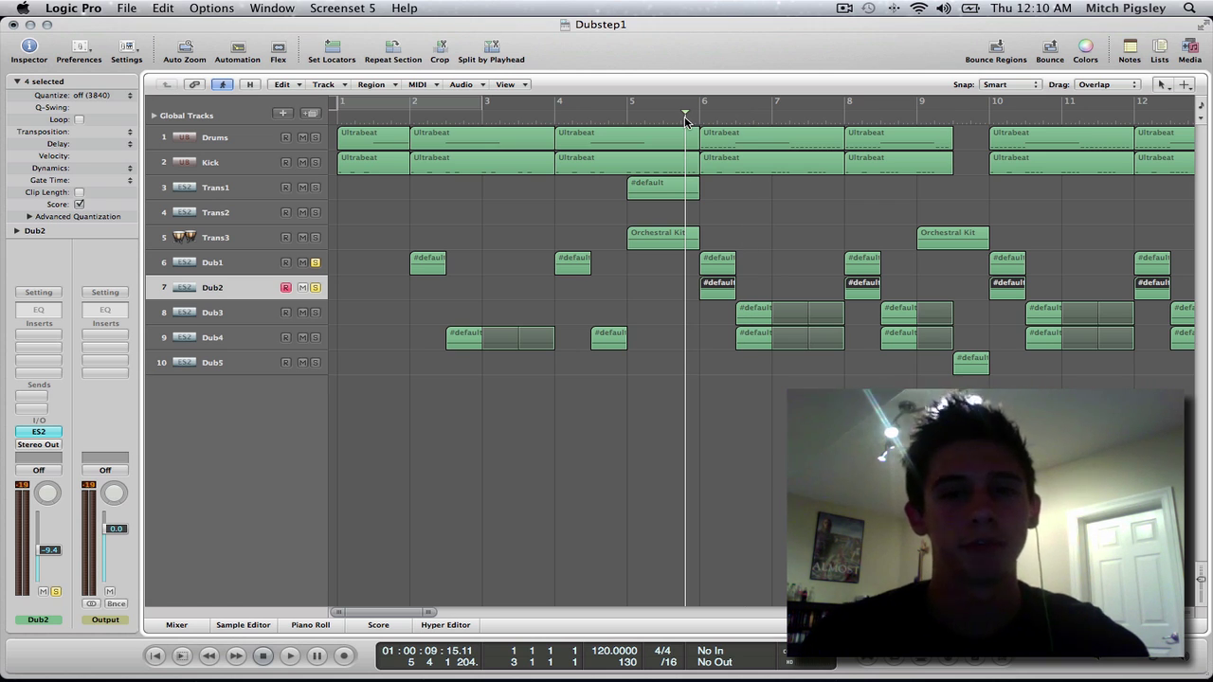
pyautogui.press('space')
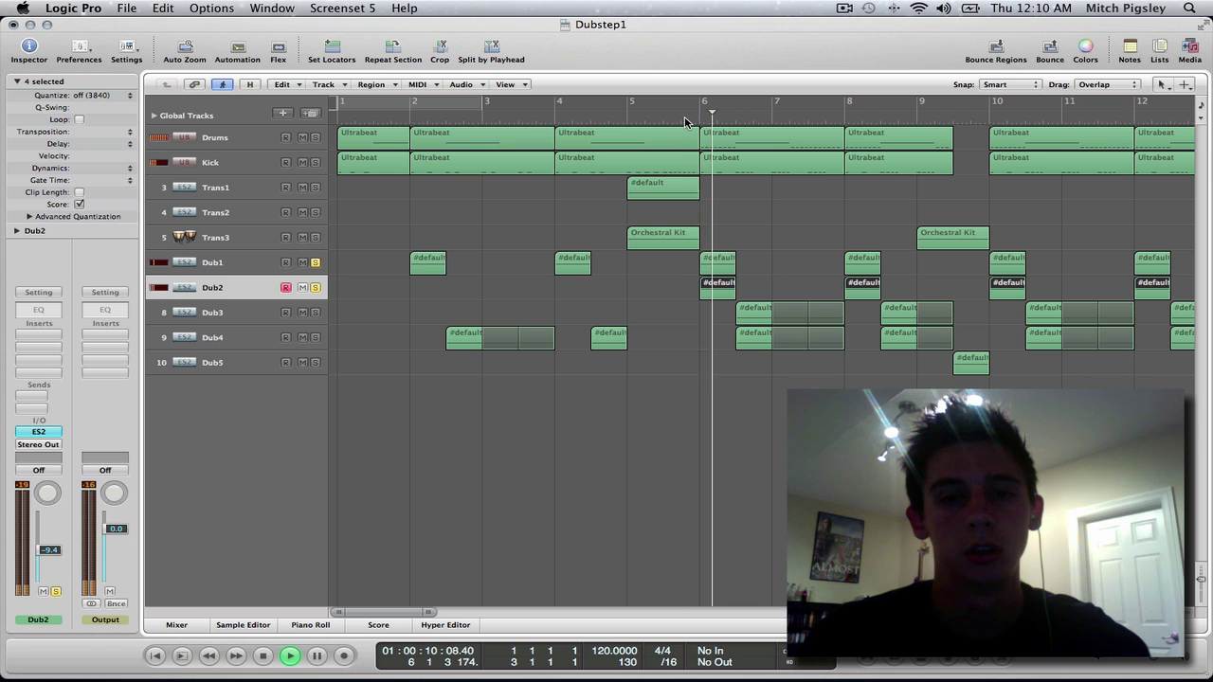
pyautogui.click(688, 121)
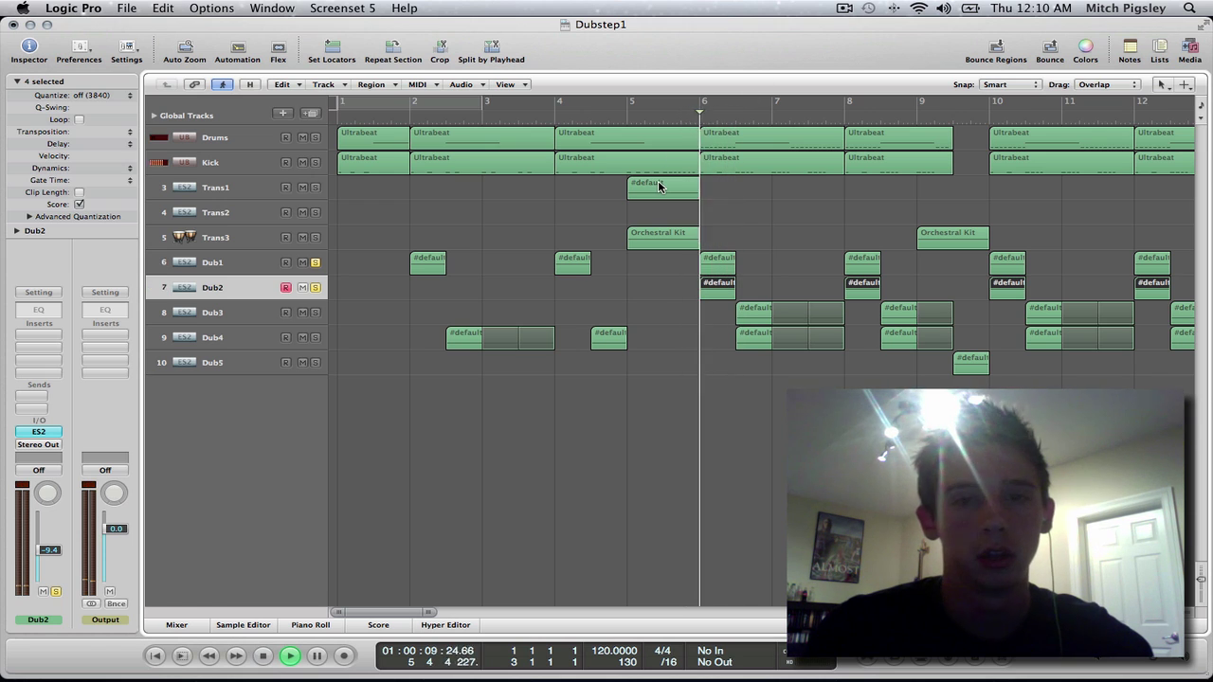
pyautogui.press('space')
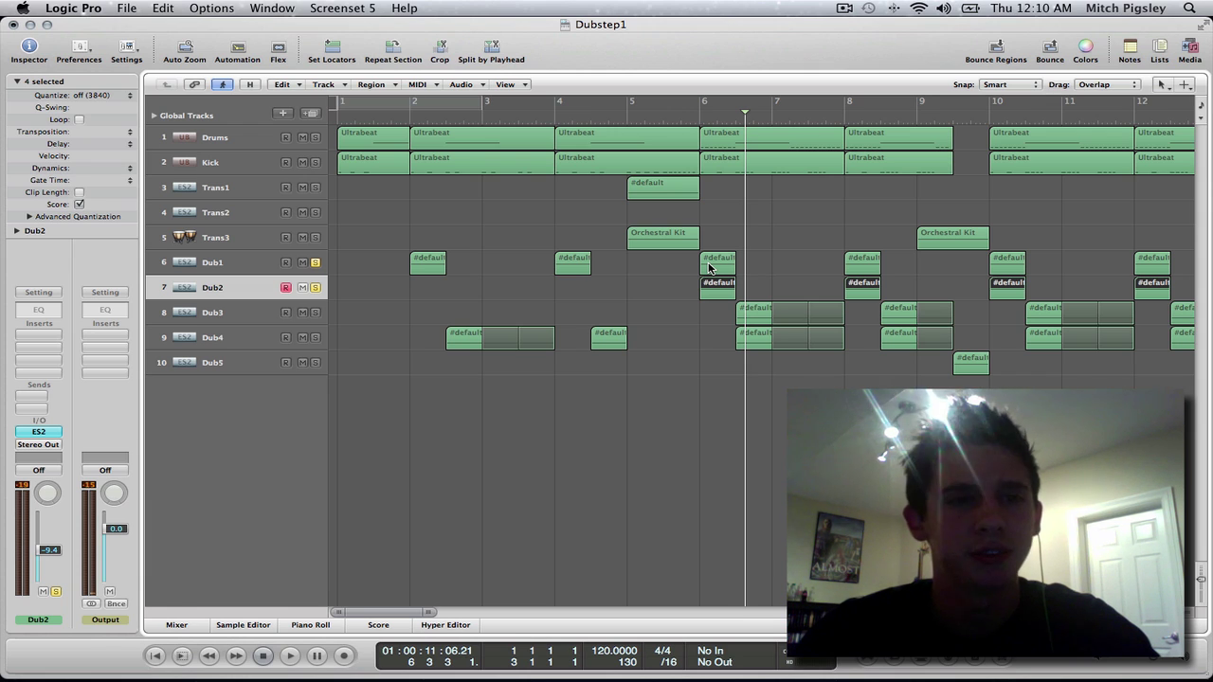
# Step: Switch between the Dub1 and Dub2 tracks, ending on Dub1 with its regions
pyautogui.click(237, 270)
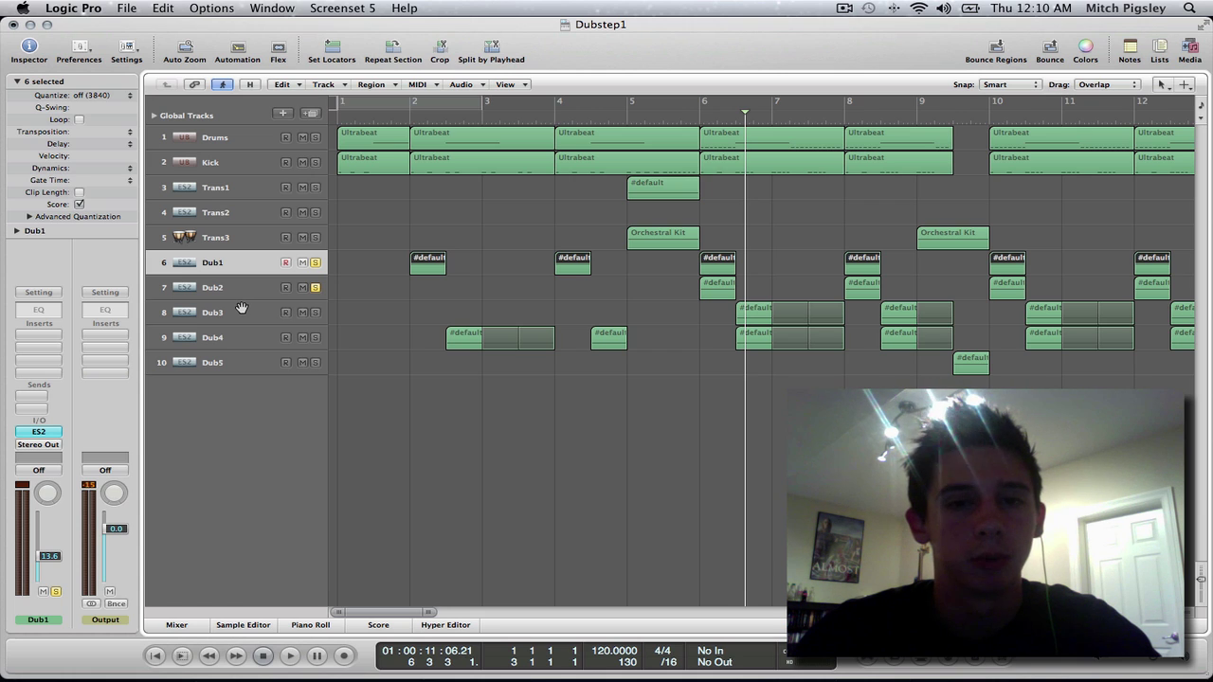
pyautogui.click(244, 288)
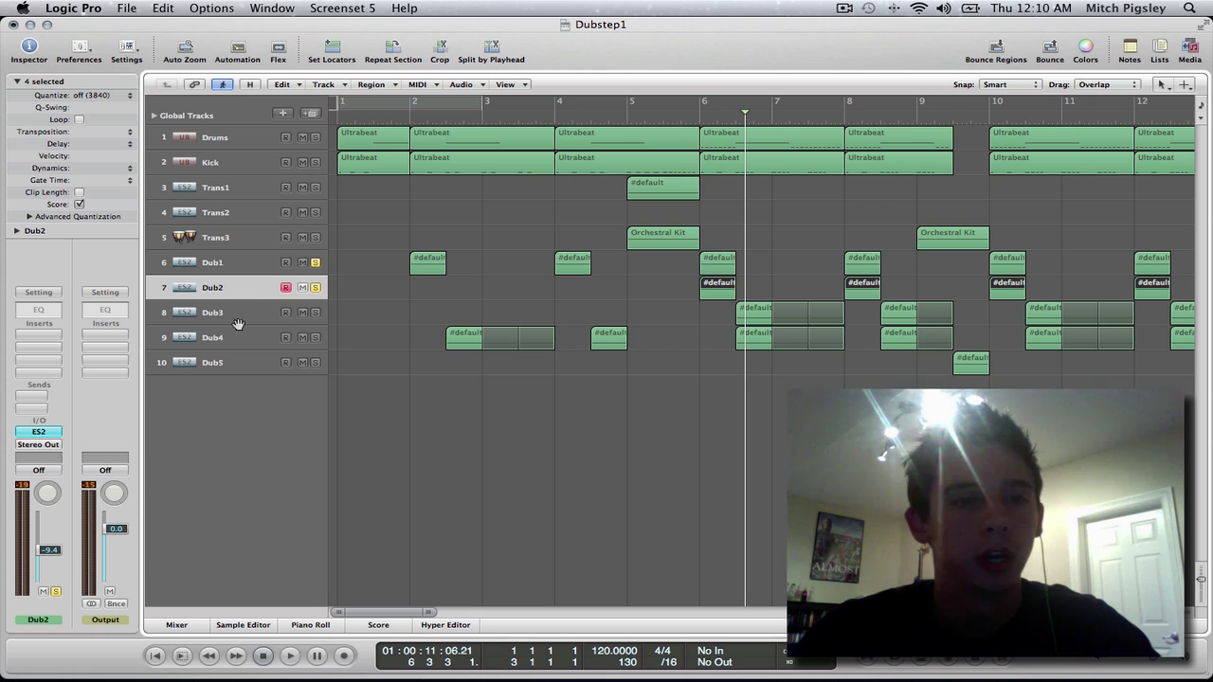
pyautogui.click(213, 261)
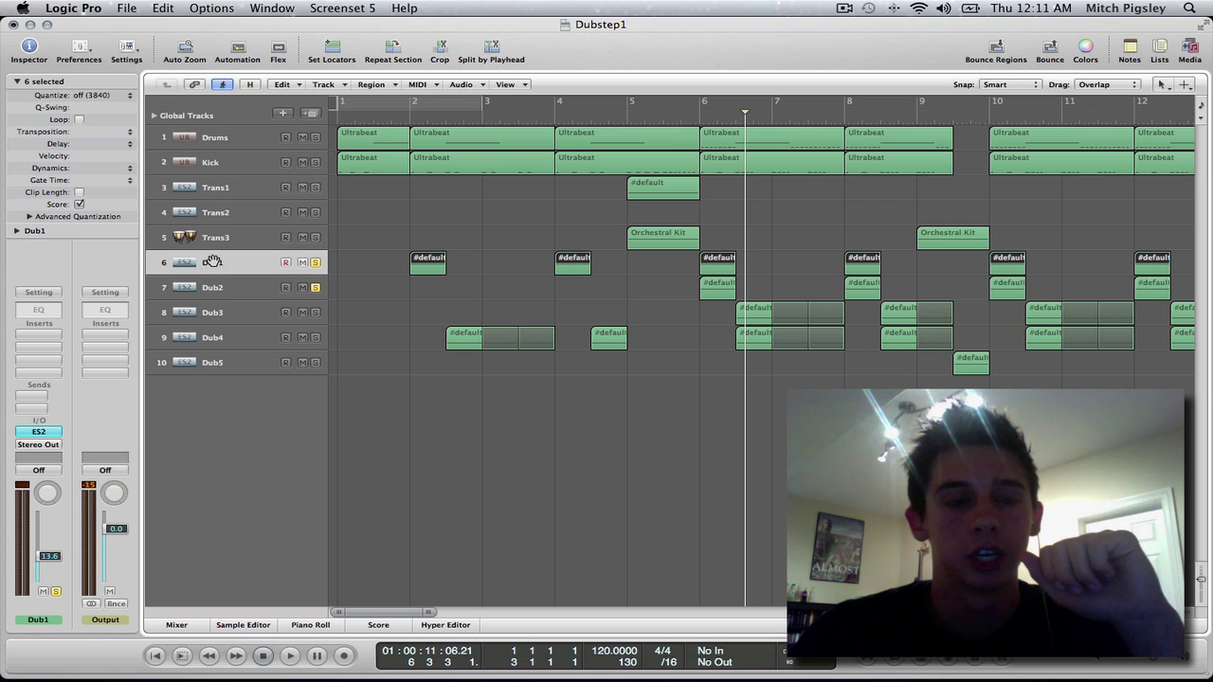
pyautogui.click(227, 287)
pyautogui.click(237, 265)
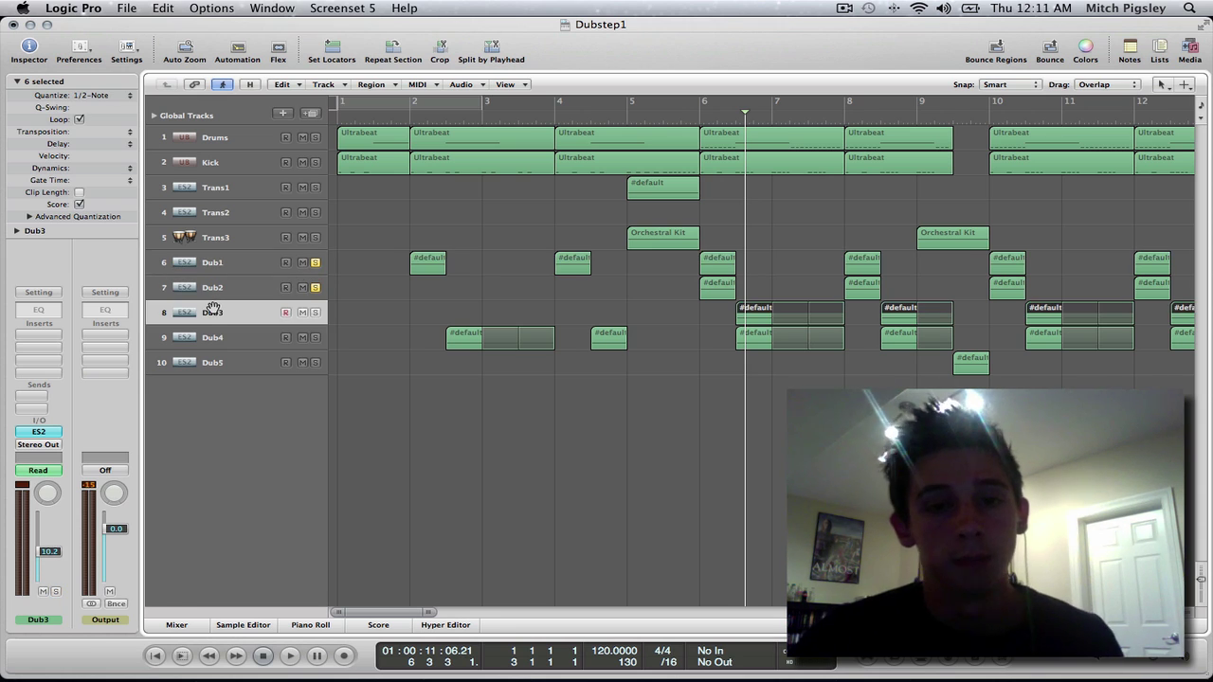
# Step: Select Dub4, then Dub3, then Dub4 again with all its regions
pyautogui.click(212, 337)
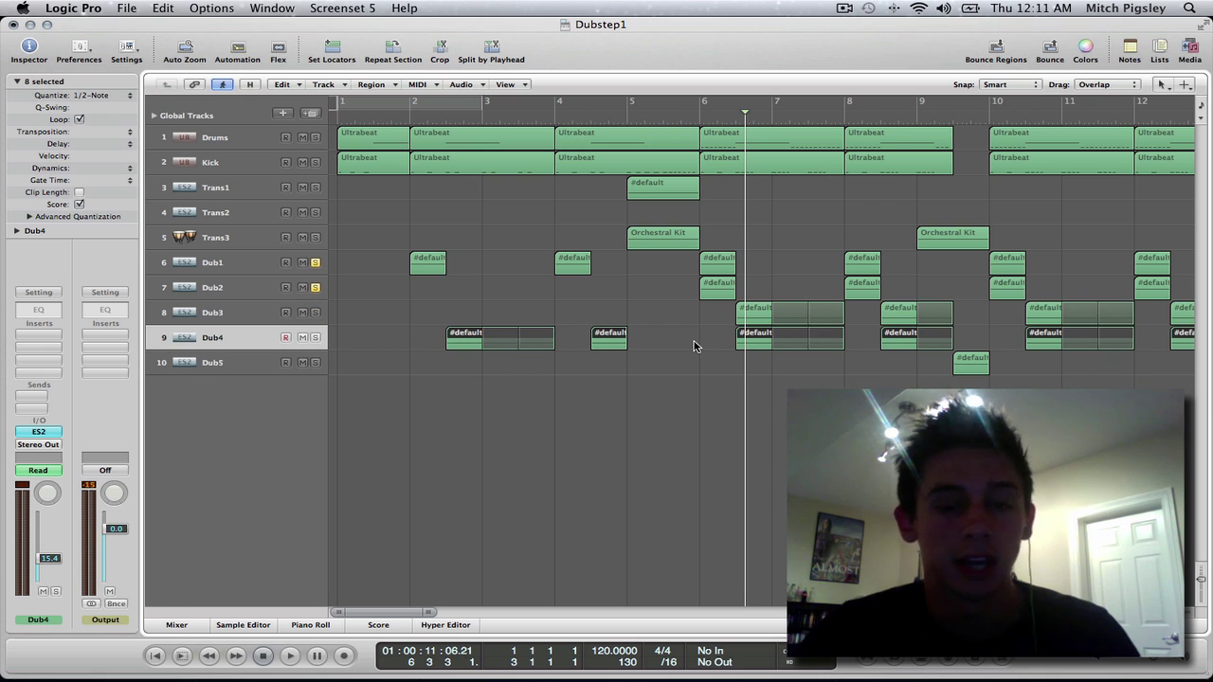
pyautogui.click(239, 313)
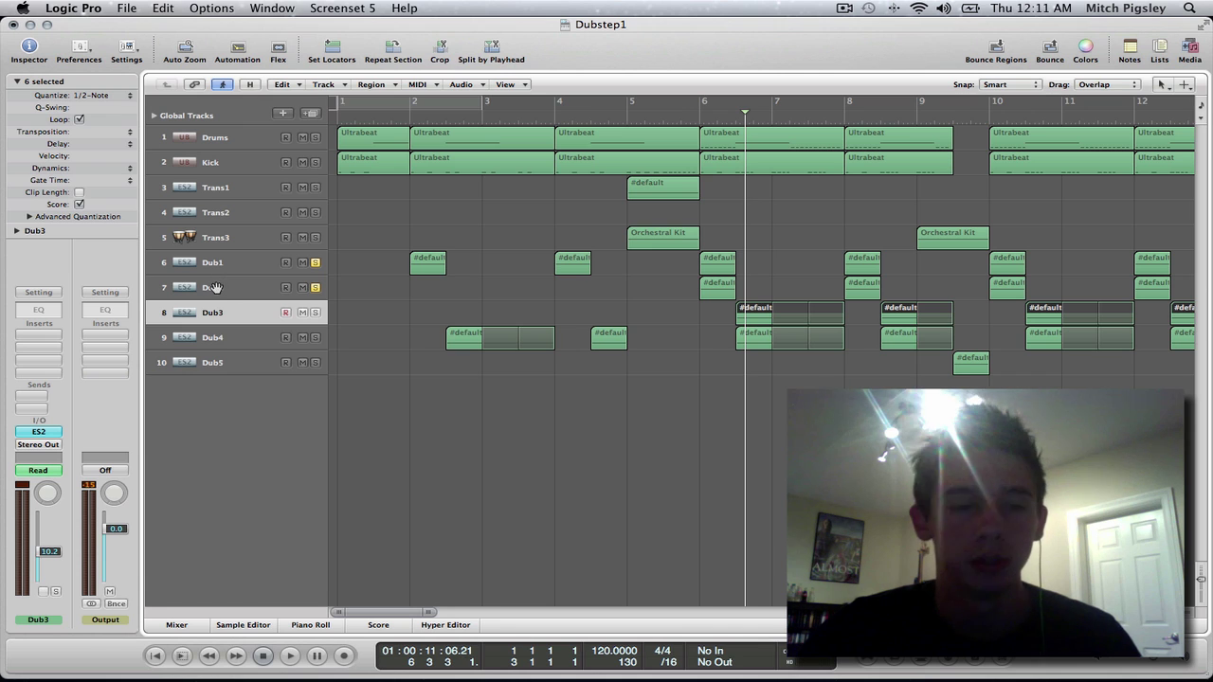
pyautogui.click(227, 345)
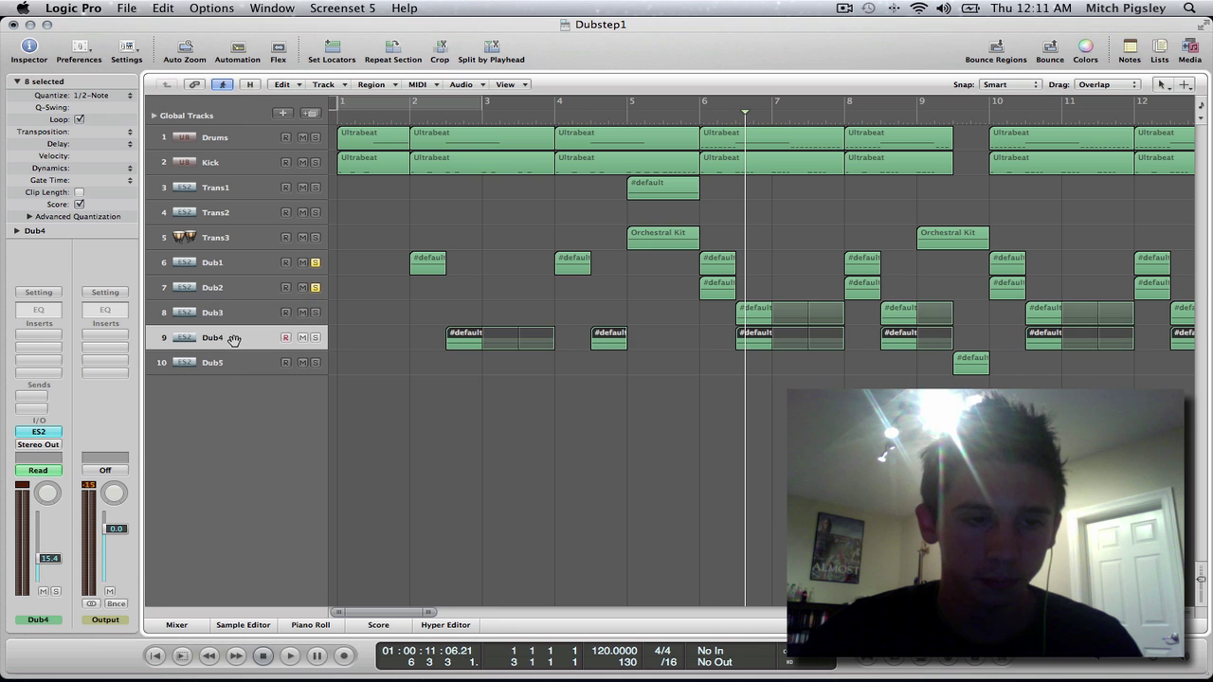
pyautogui.click(39, 432)
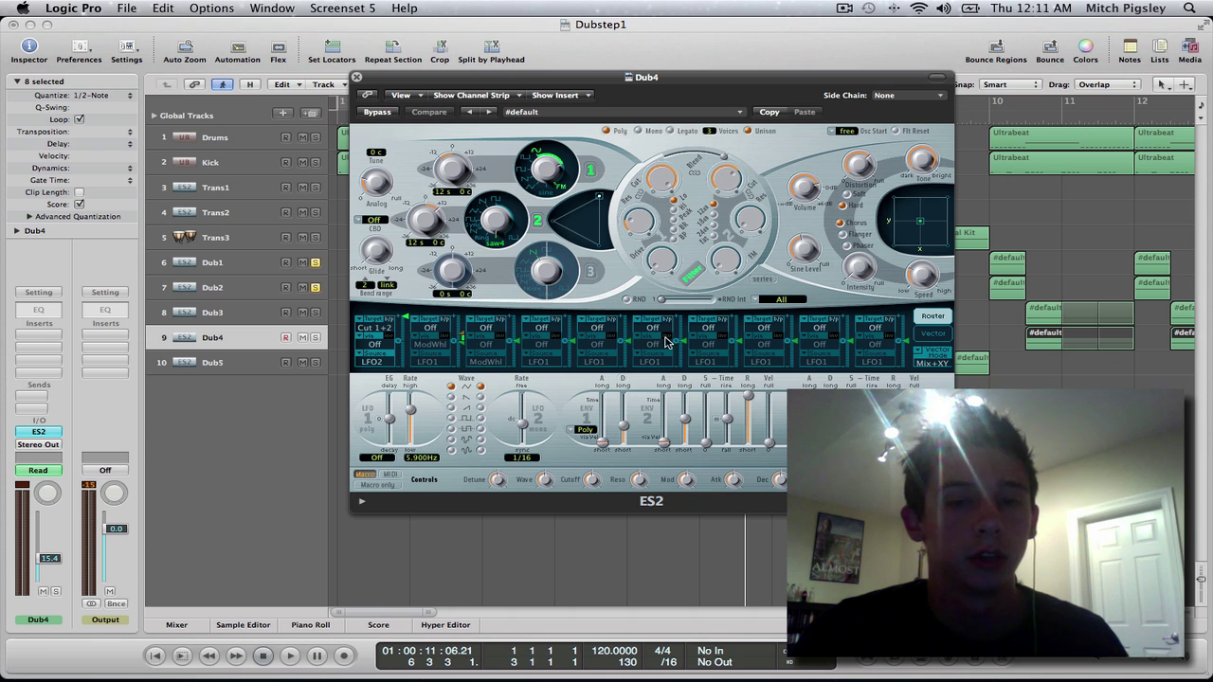
# Step: Close the Dub4 synth, unsolo Dub1 and Dub2, play from bar 2, and show automation lanes
pyautogui.click(356, 76)
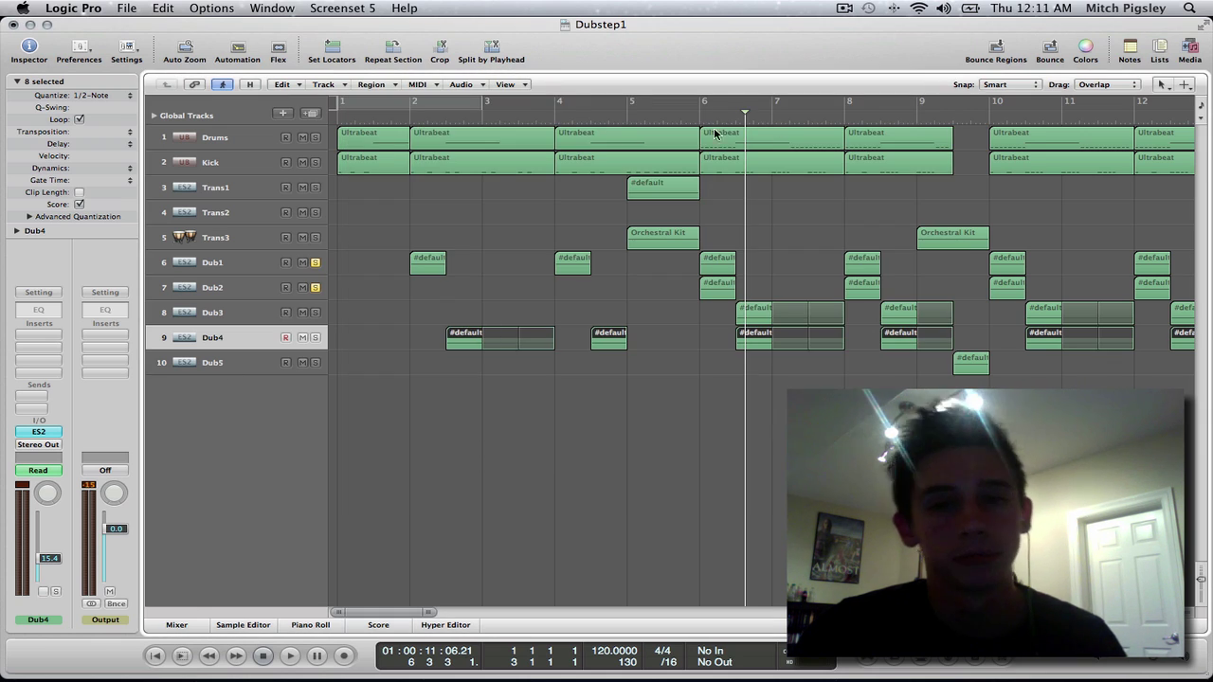
pyautogui.click(442, 120)
pyautogui.click(318, 287)
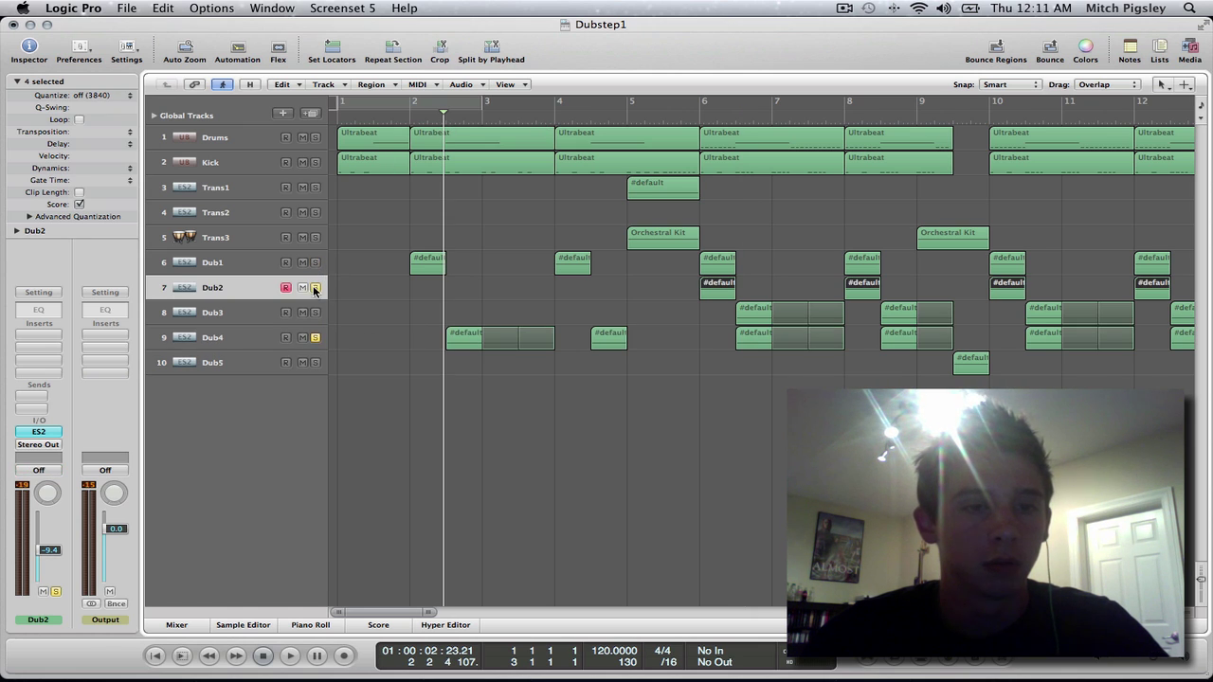
pyautogui.click(316, 262)
pyautogui.press('space')
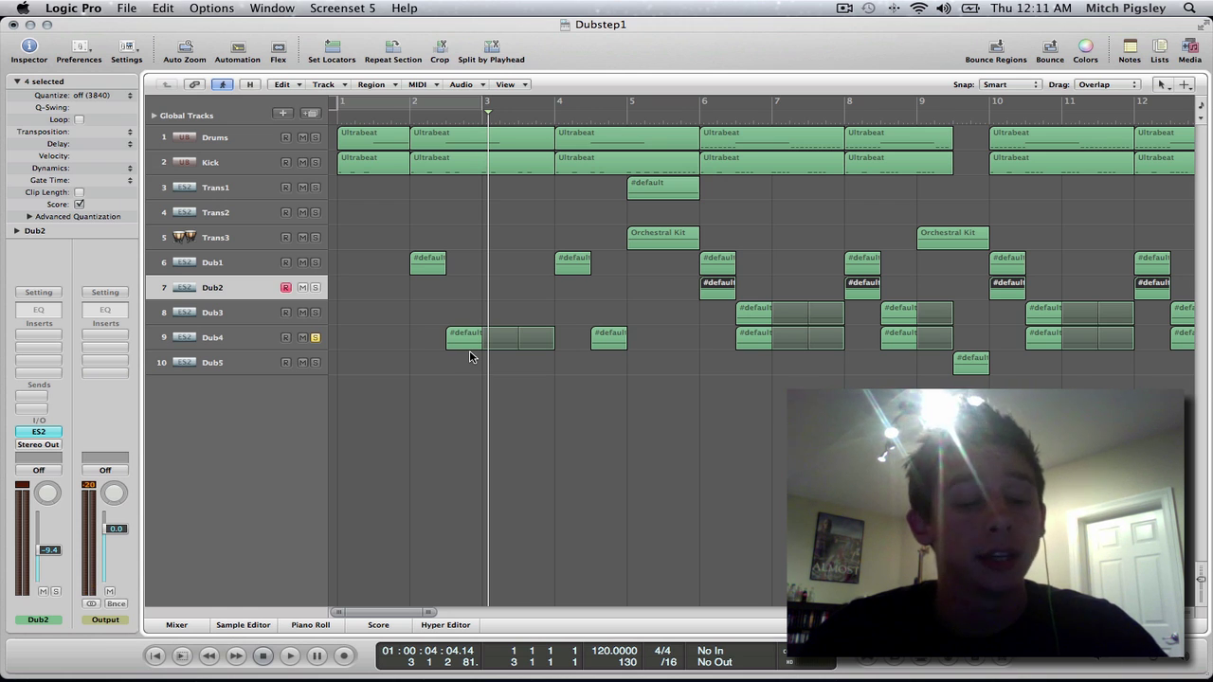
pyautogui.press('a')
pyautogui.scroll(-3, 452, 354)
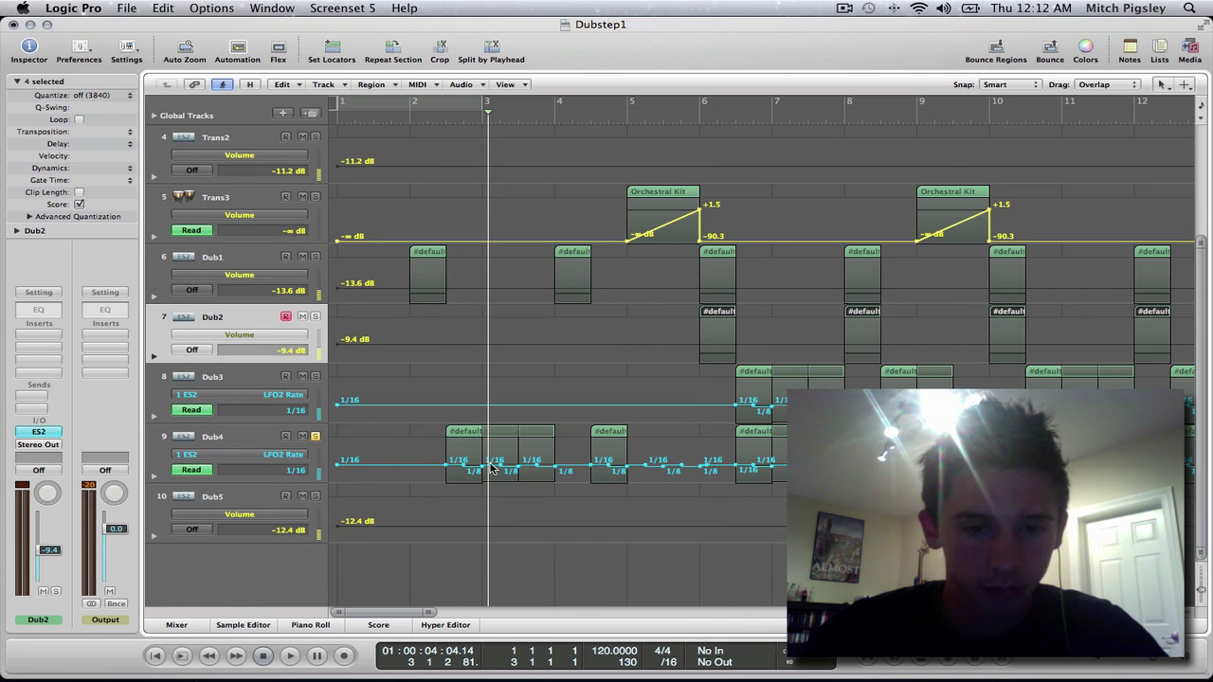
pyautogui.click(281, 461)
pyautogui.click(365, 390)
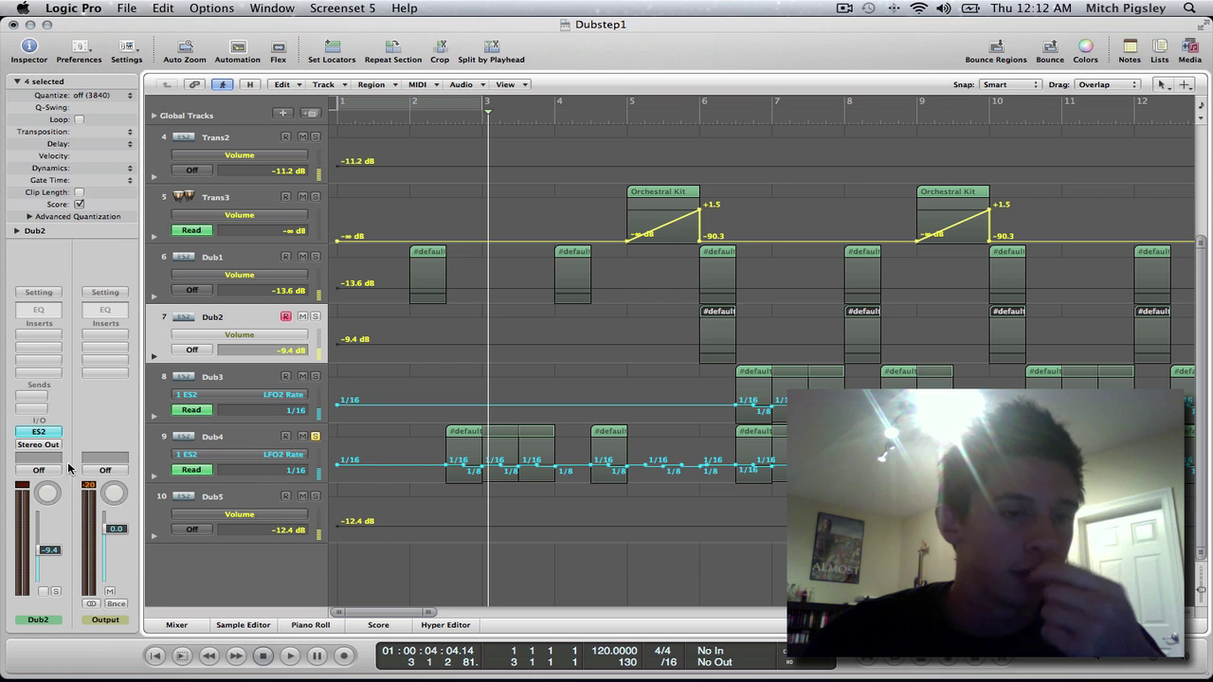
pyautogui.click(38, 431)
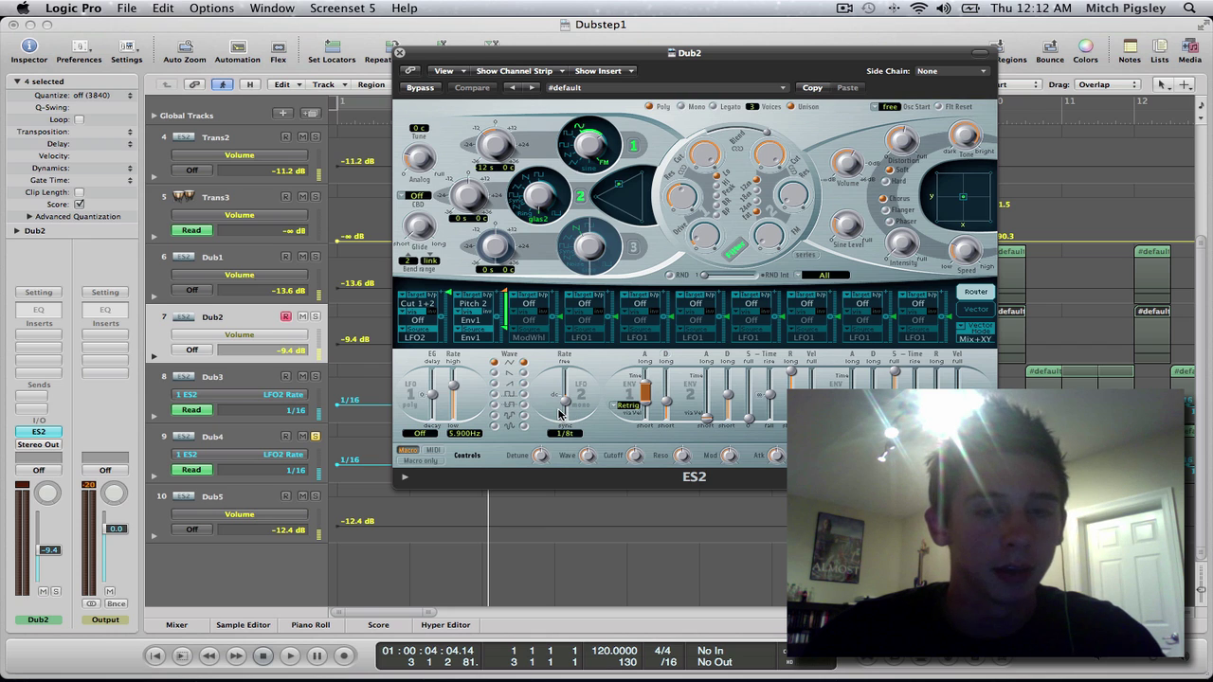
pyautogui.click(399, 54)
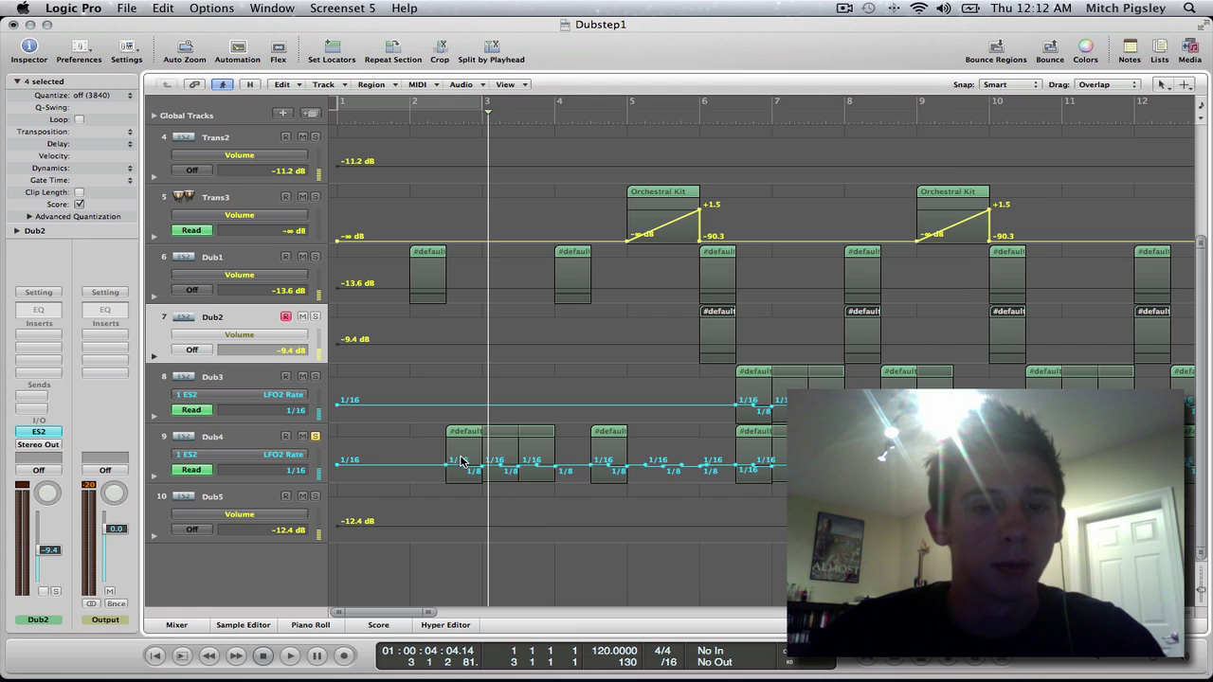
pyautogui.click(286, 456)
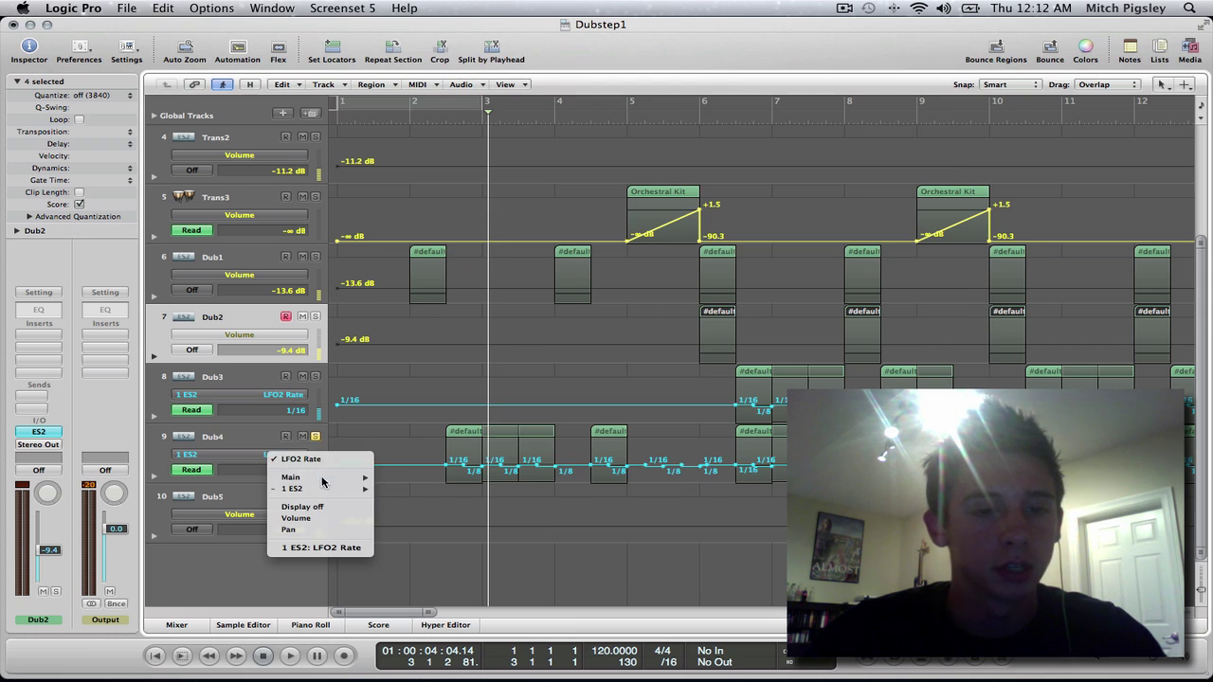
pyautogui.moveTo(320, 494)
pyautogui.moveTo(407, 535)
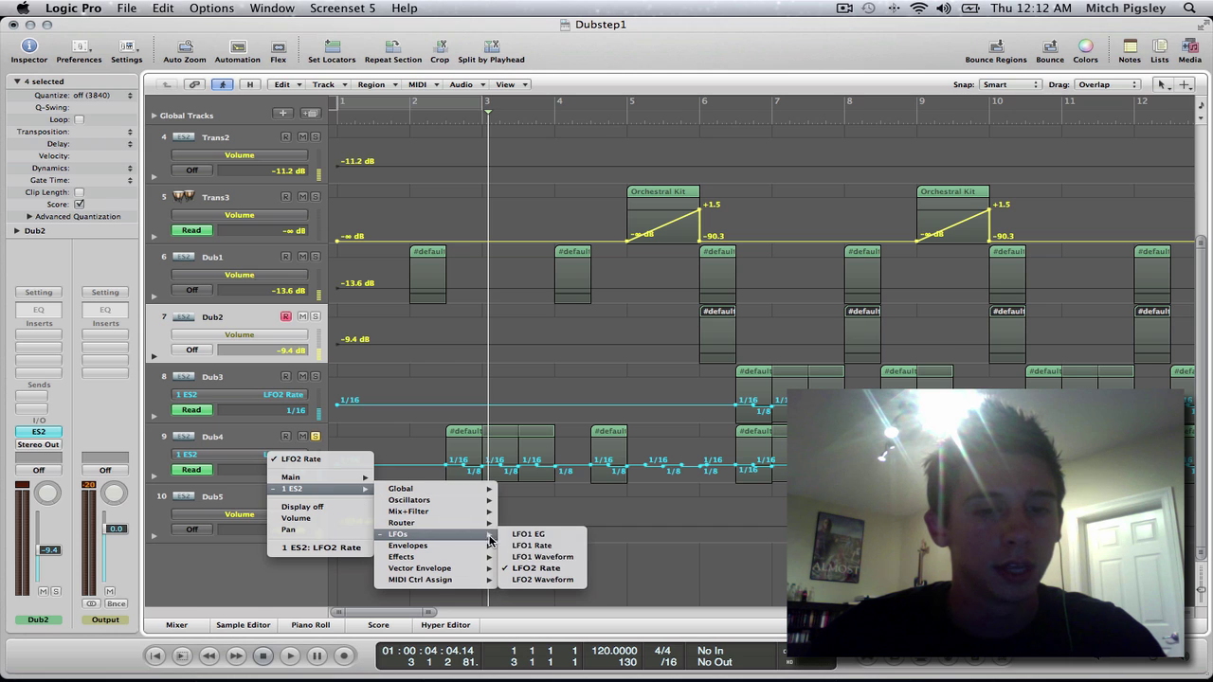
pyautogui.click(541, 571)
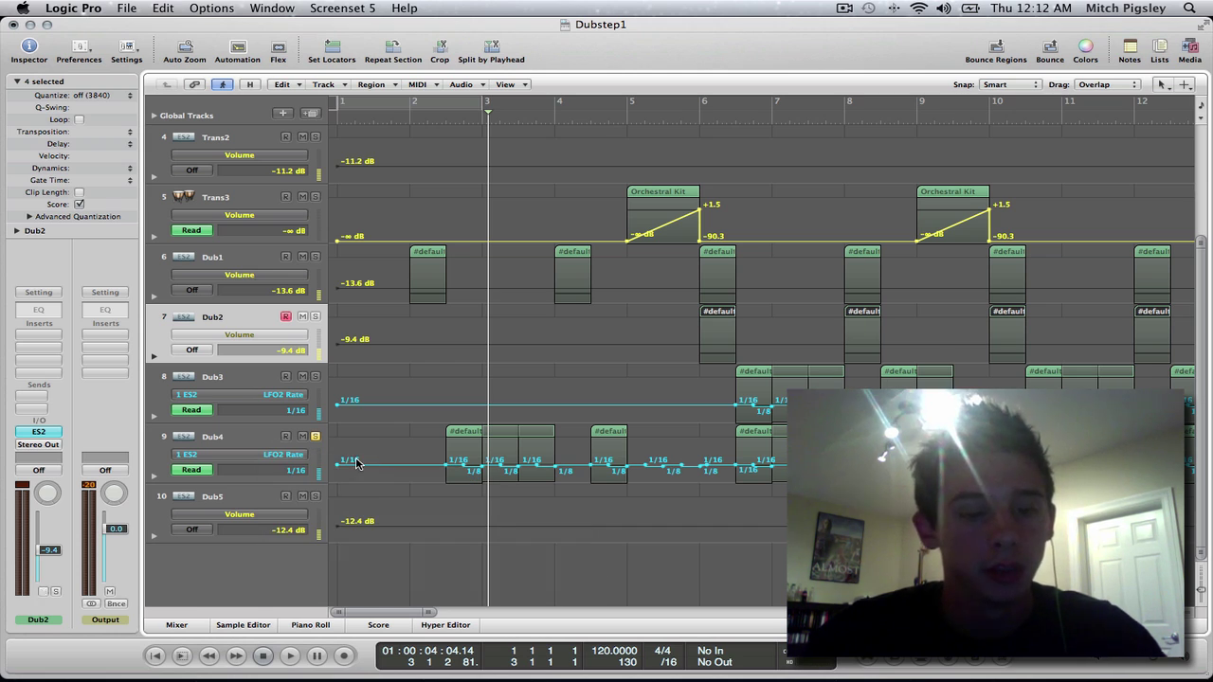
# Step: Zoom in around bar 7 and dismiss the tool list, keeping the Pointer Tool
pyautogui.press('z')
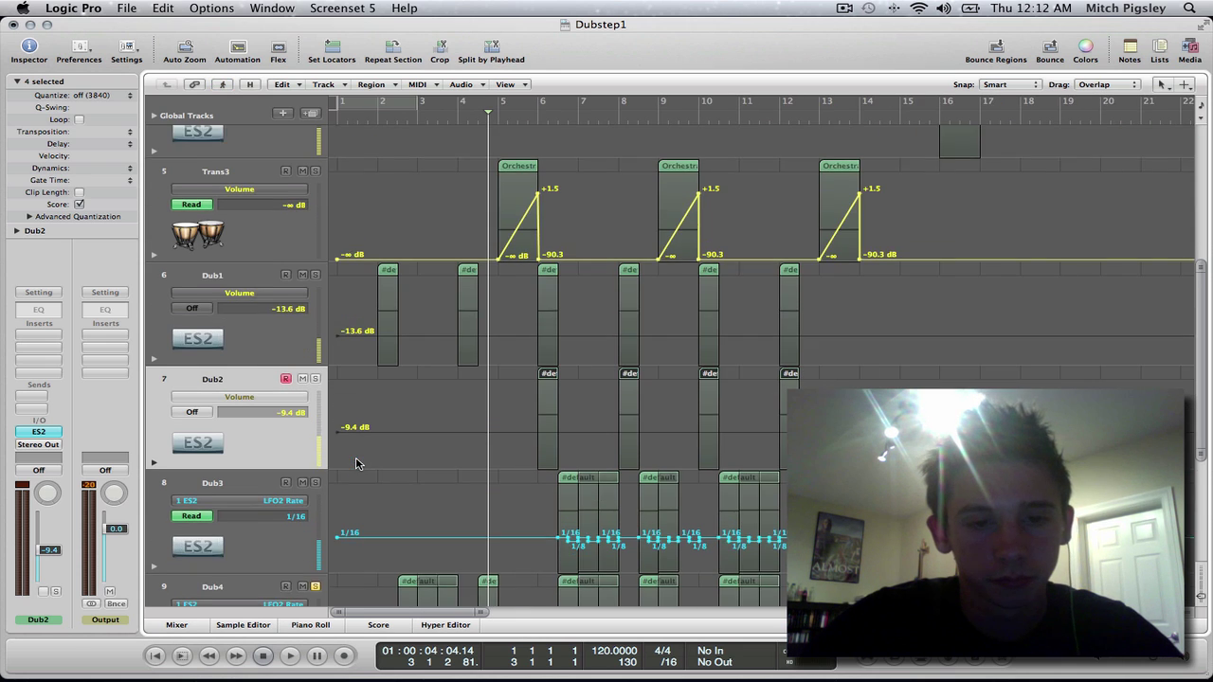
pyautogui.press('super+Right')
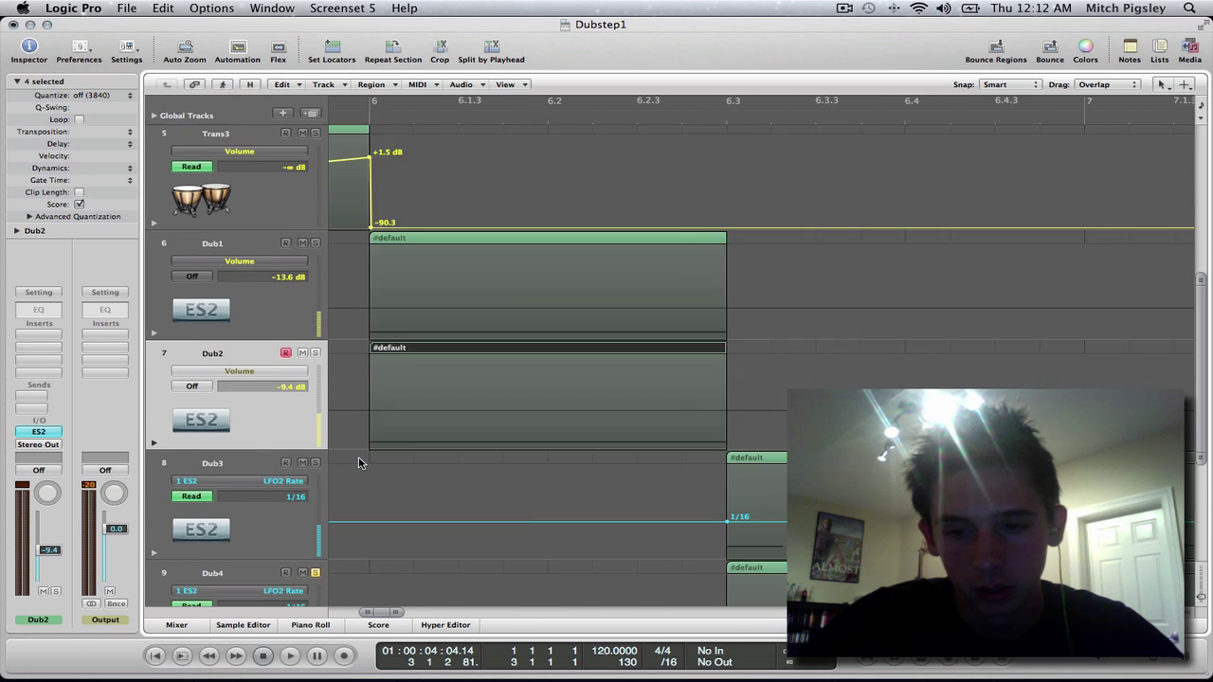
pyautogui.hscroll(-3, 358, 463)
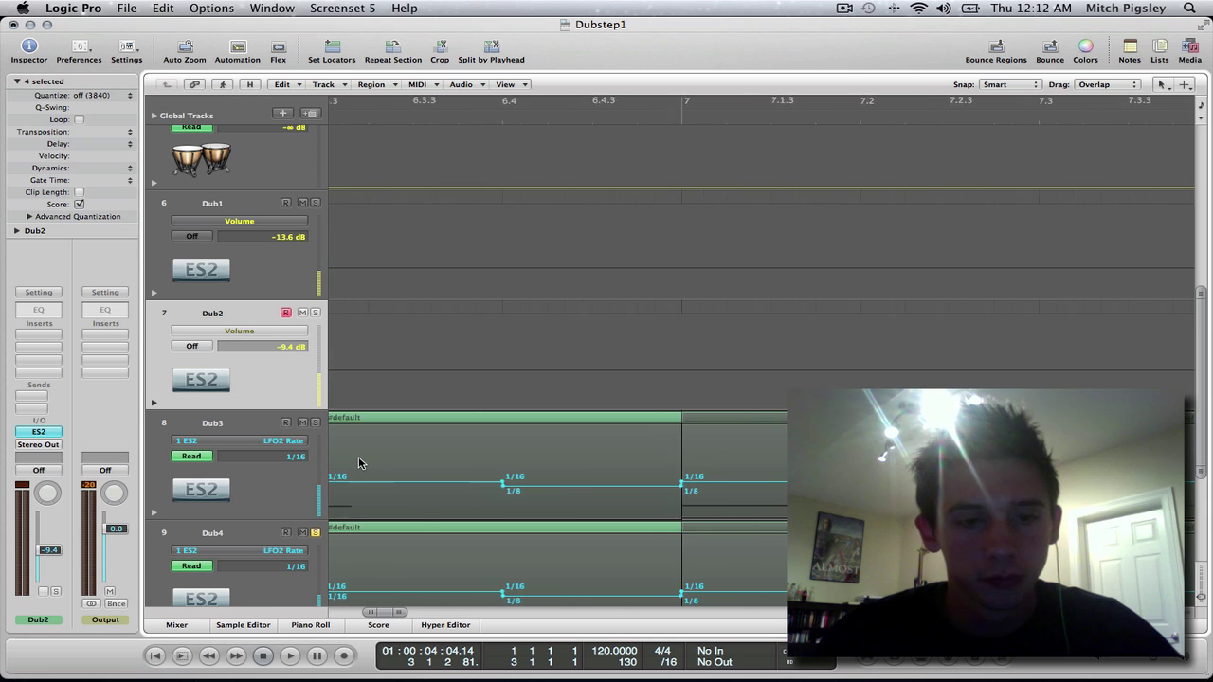
pyautogui.press('Escape')
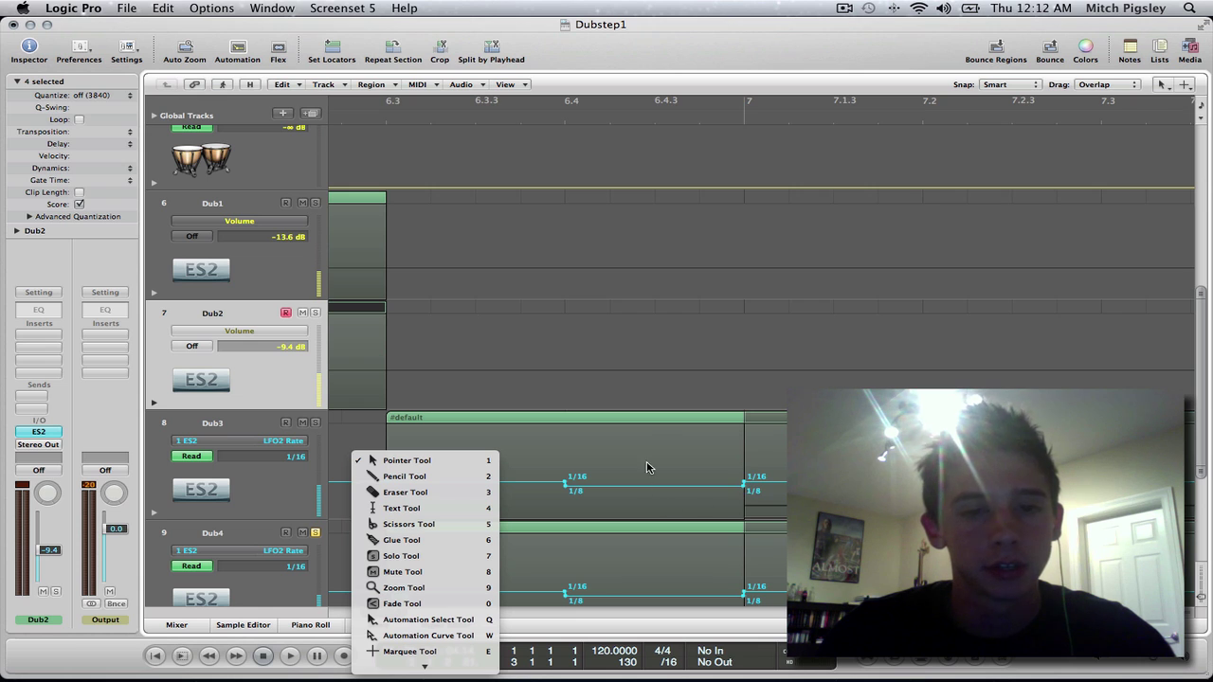
pyautogui.click(446, 464)
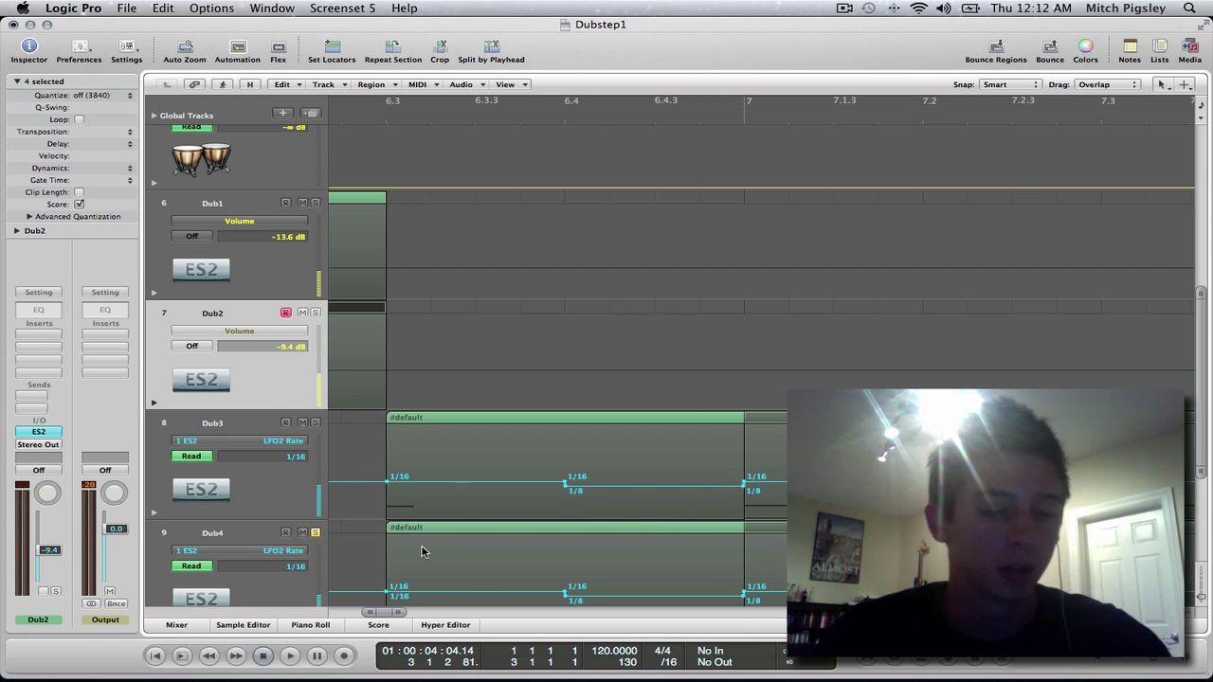
# Step: Hide the automation lanes, zoom to bars 6–7, and select the Dub3 track
pyautogui.press('z')
pyautogui.press('super+Right')
pyautogui.hscroll(-2, 450, 410)
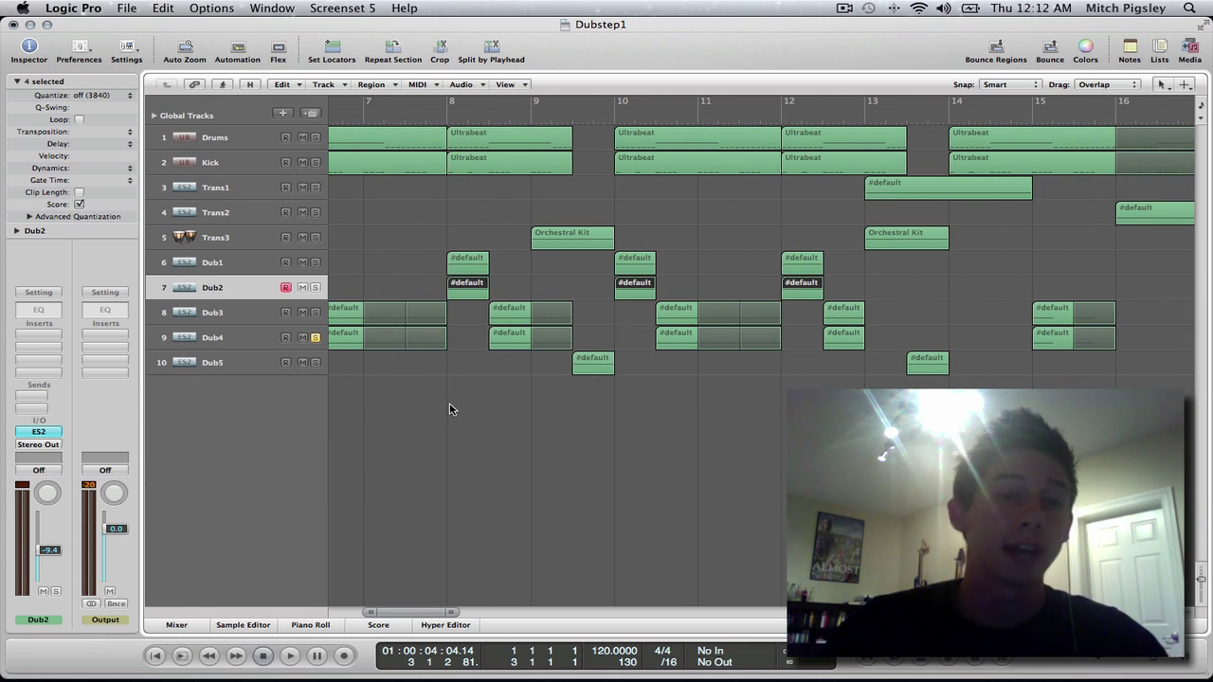
pyautogui.hscroll(-8, 450, 409)
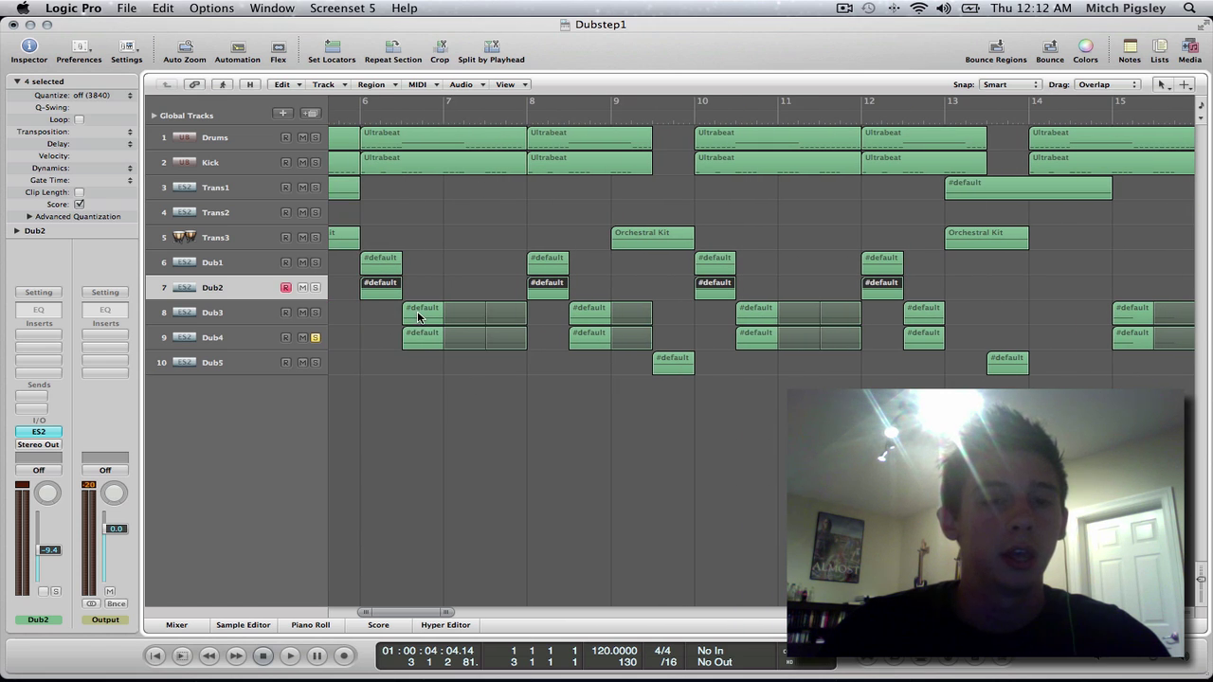
pyautogui.press('super+Right')
pyautogui.press('super+Right')
pyautogui.press('super+Right')
pyautogui.press('super+Right')
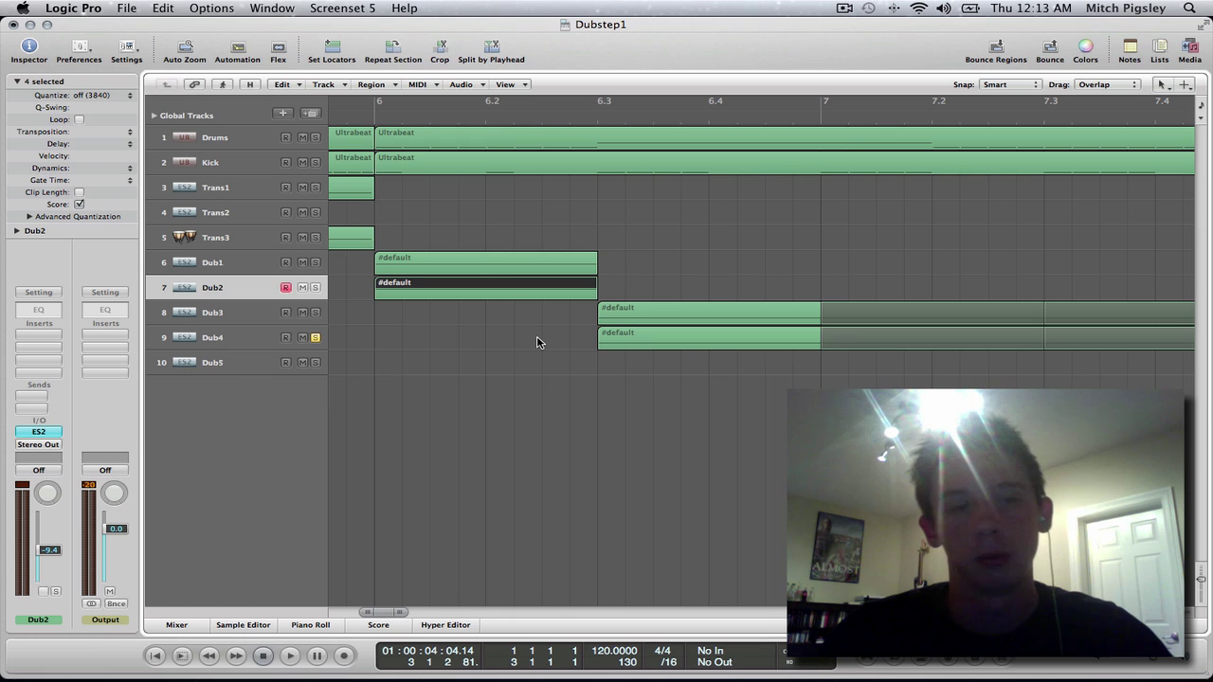
pyautogui.click(210, 316)
# Step: Open Dub3's ES2 synth to review its patch, then close it
pyautogui.click(39, 432)
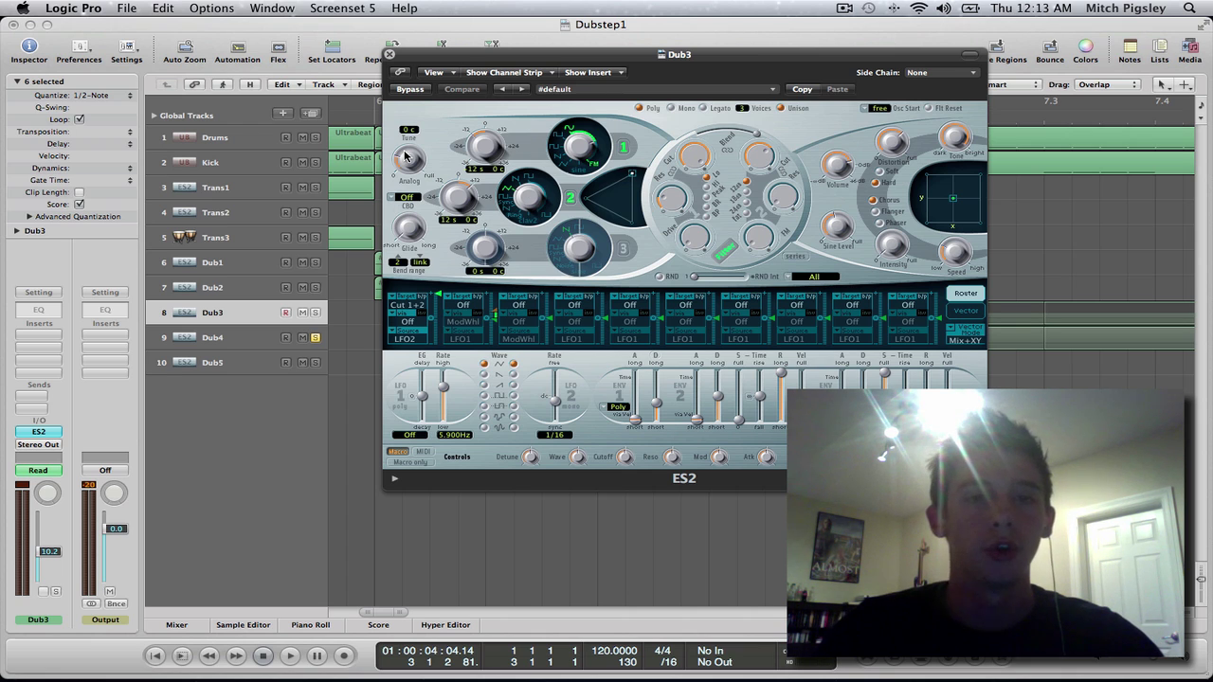
pyautogui.click(390, 56)
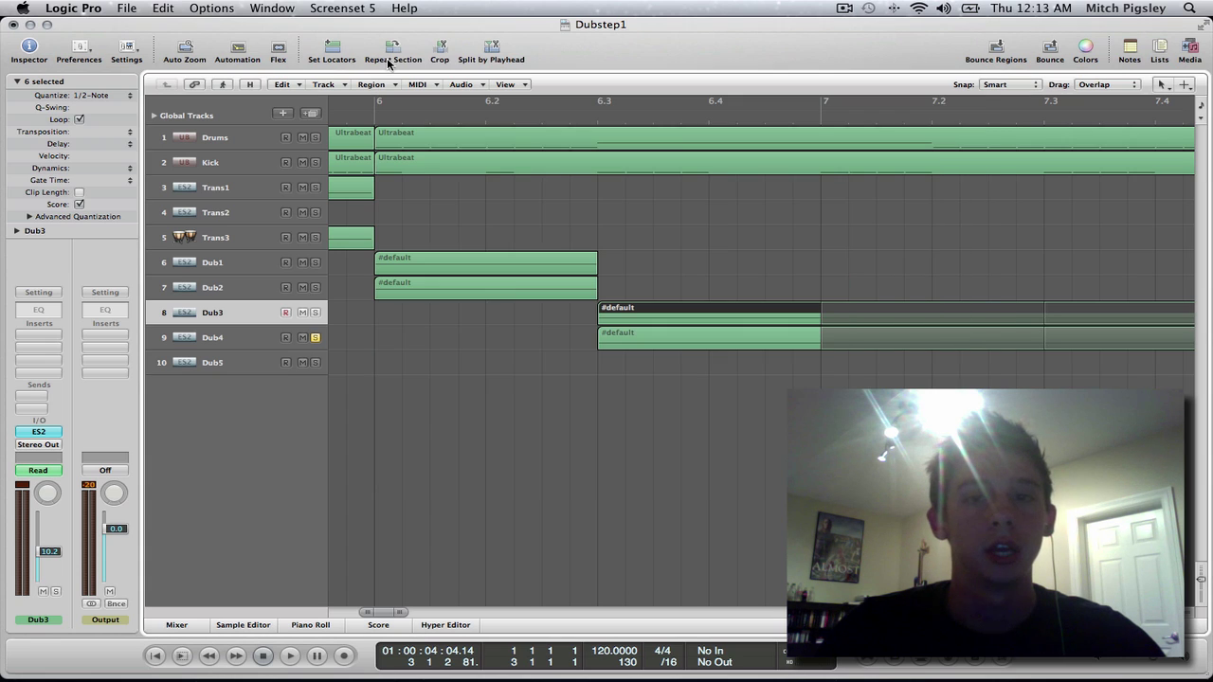
# Step: Solo Dub3 and play from just before beat 6.3
pyautogui.click(576, 120)
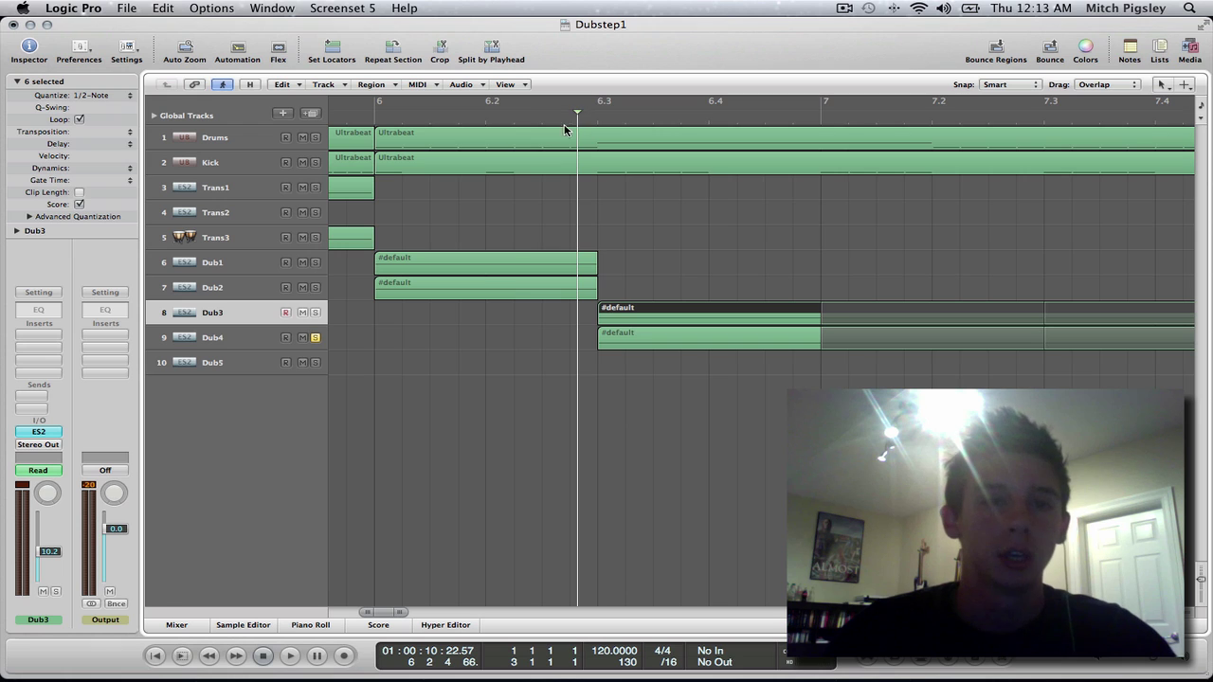
pyautogui.click(316, 312)
pyautogui.press('space')
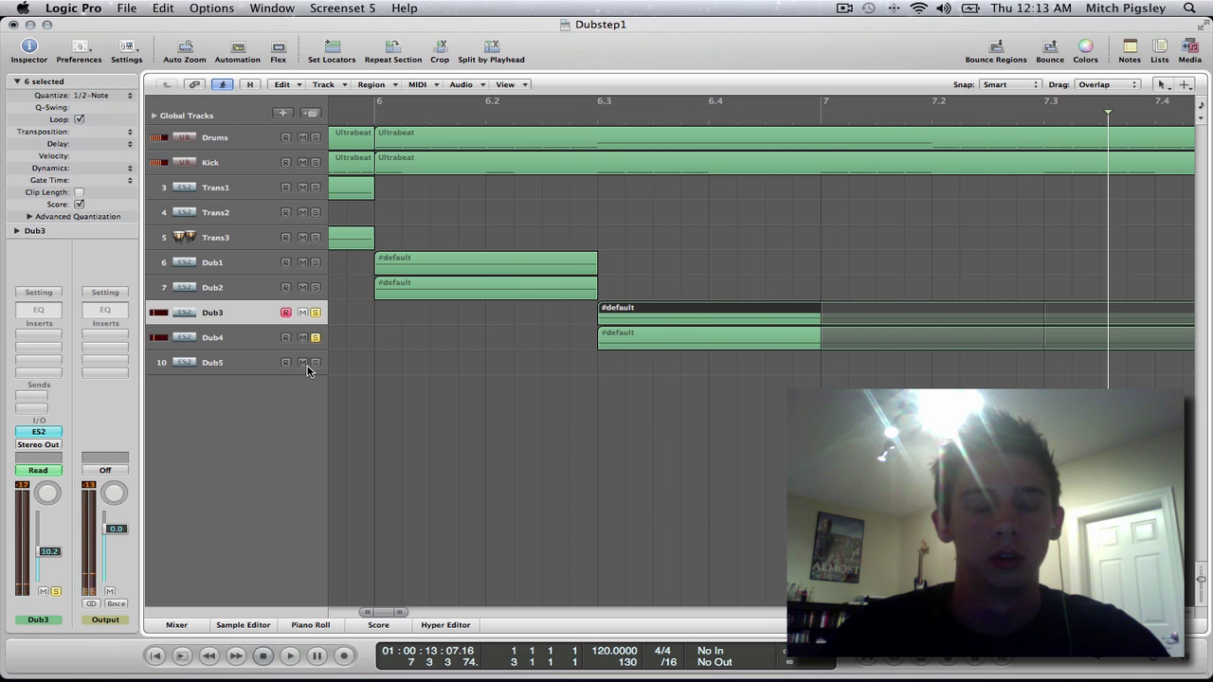
# Step: Zoom out, unsolo Dub3 and Dub4, play briefly from bar 9, then select Dub5
pyautogui.press('super+Left')
pyautogui.press('super+Left')
pyautogui.press('super+Left')
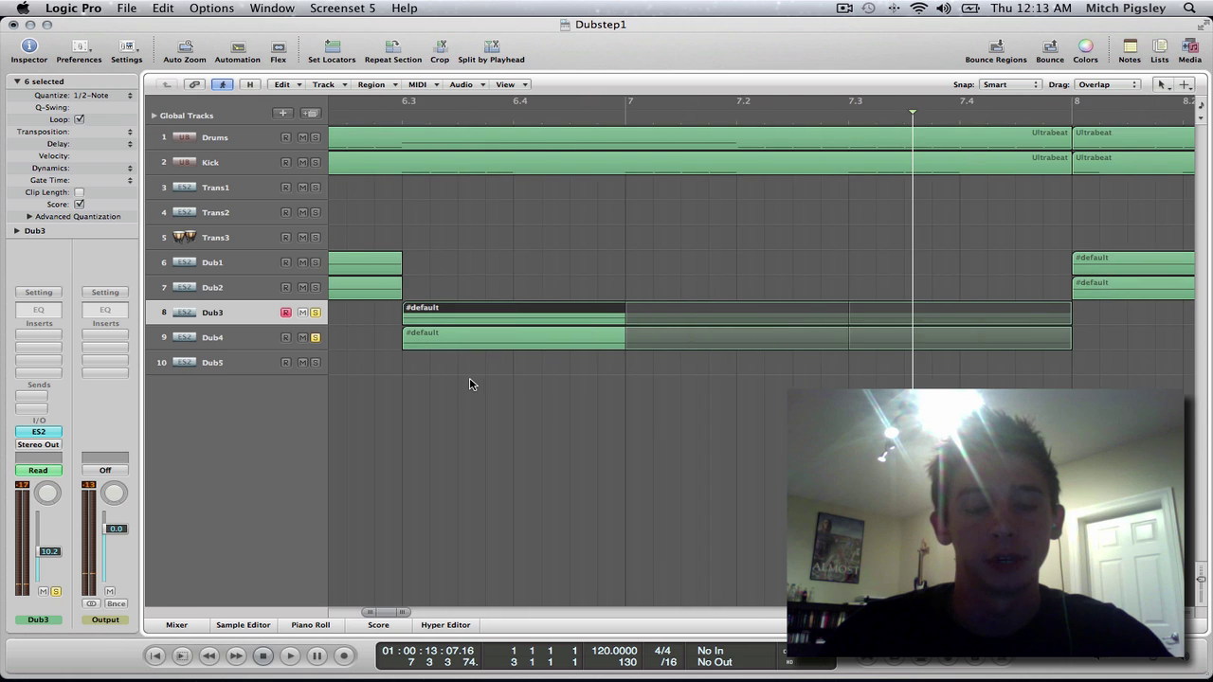
pyautogui.hscroll(5, 471, 379)
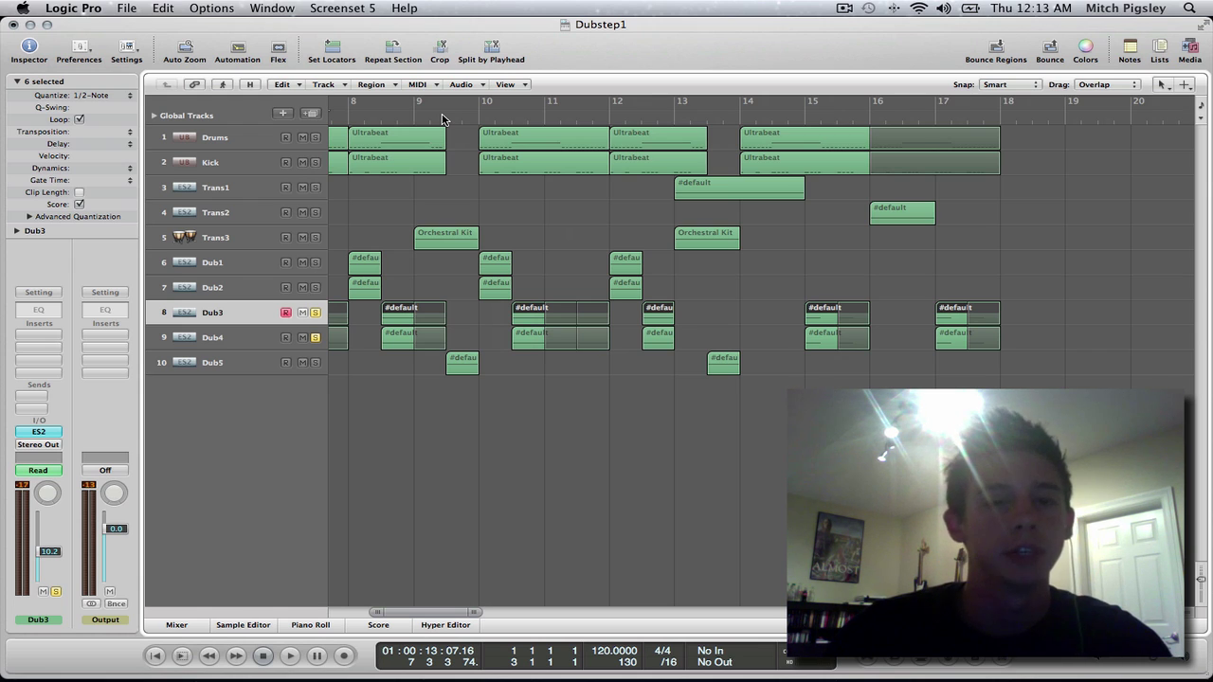
pyautogui.click(441, 118)
pyautogui.click(315, 312)
pyautogui.click(315, 337)
pyautogui.press('space')
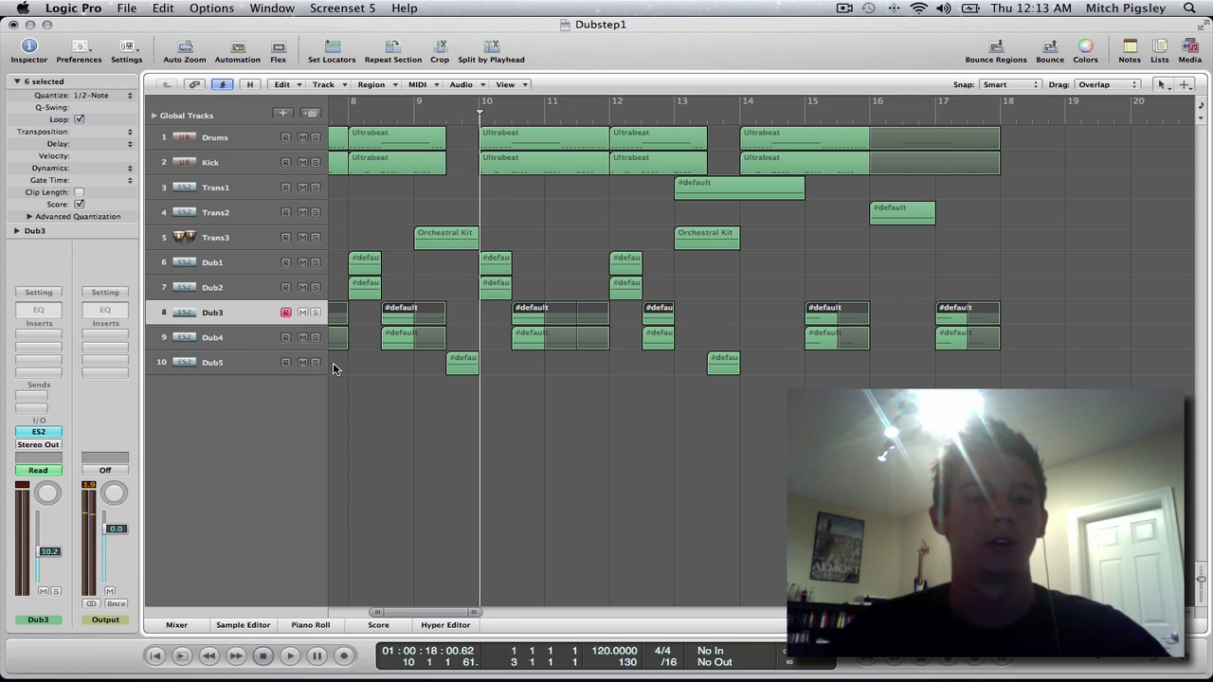
pyautogui.click(226, 362)
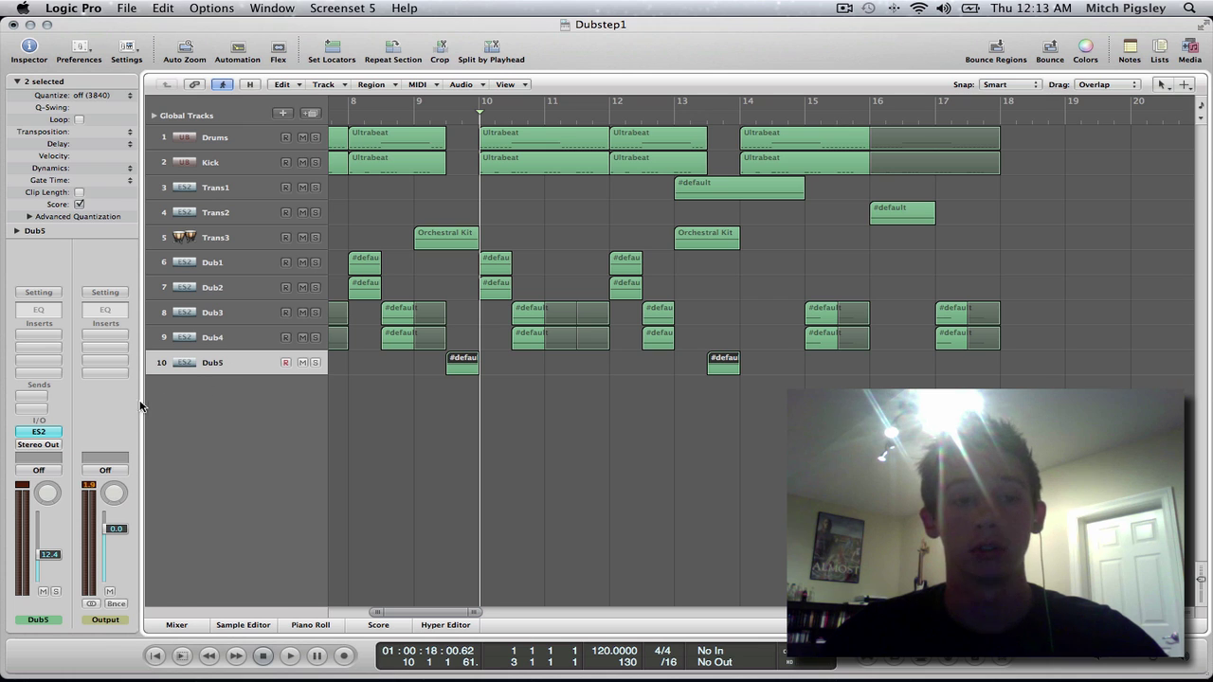
# Step: Open Dub5's ES2, switch it to Mono, and raise ENV 1 attack to about 9100ms
pyautogui.click(57, 432)
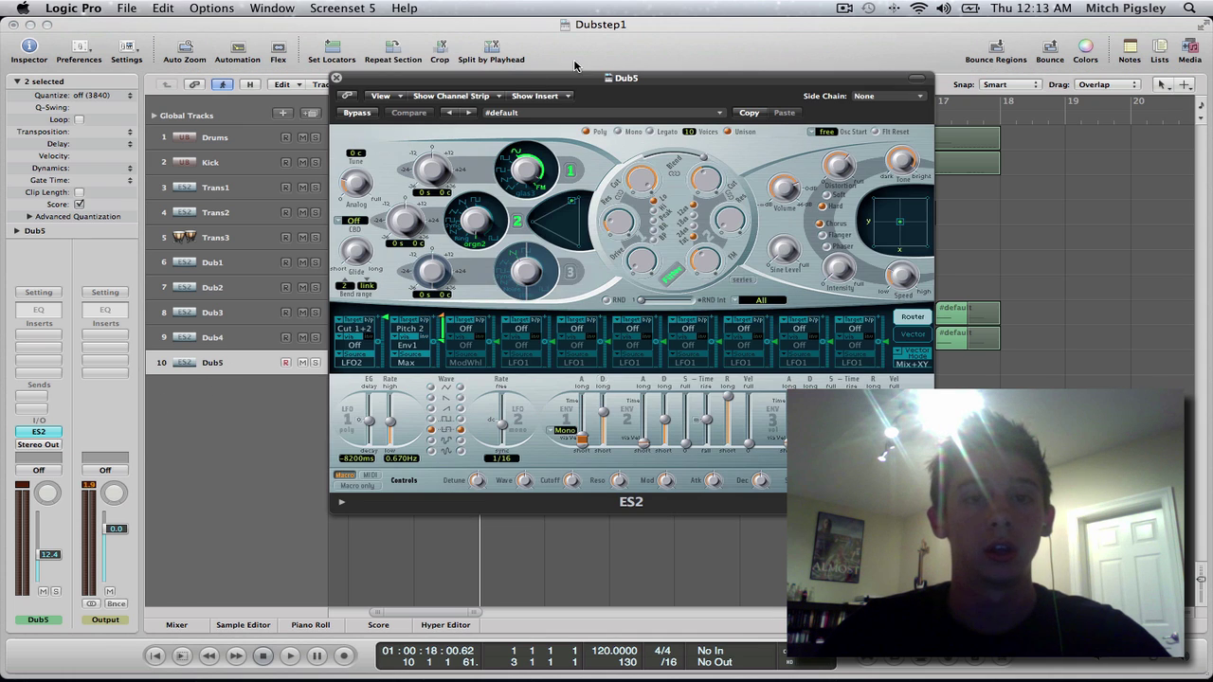
pyautogui.moveTo(580, 79); pyautogui.dragTo(489, 85)
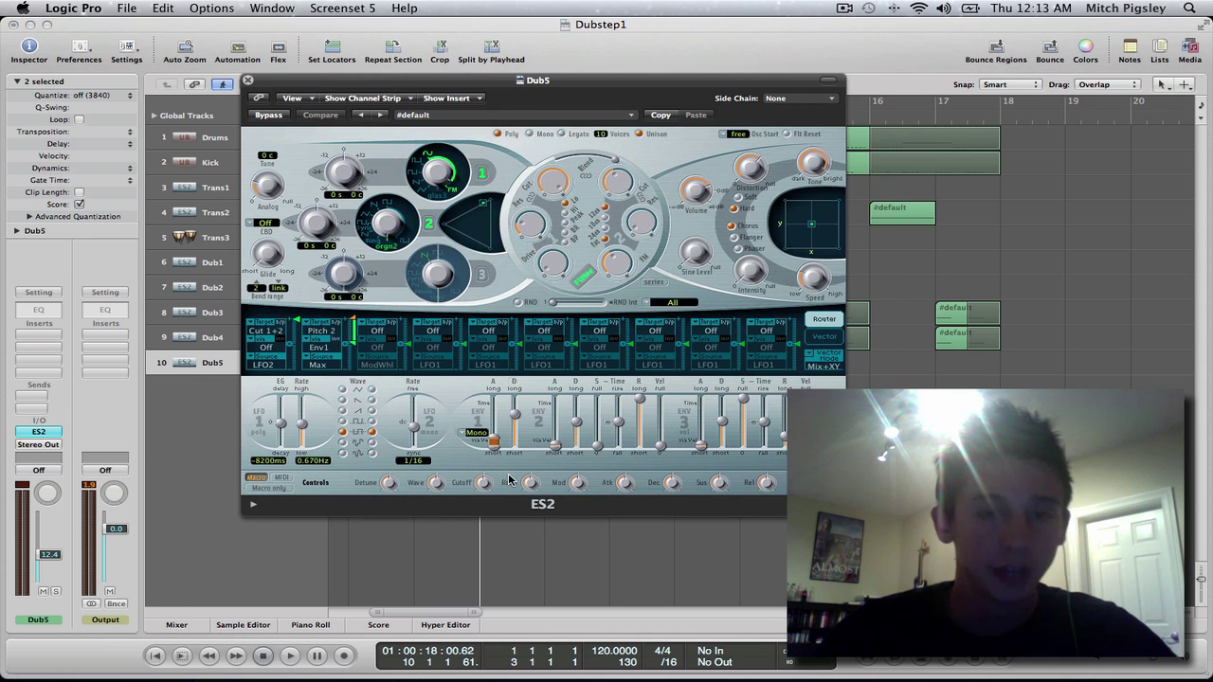
pyautogui.click(479, 434)
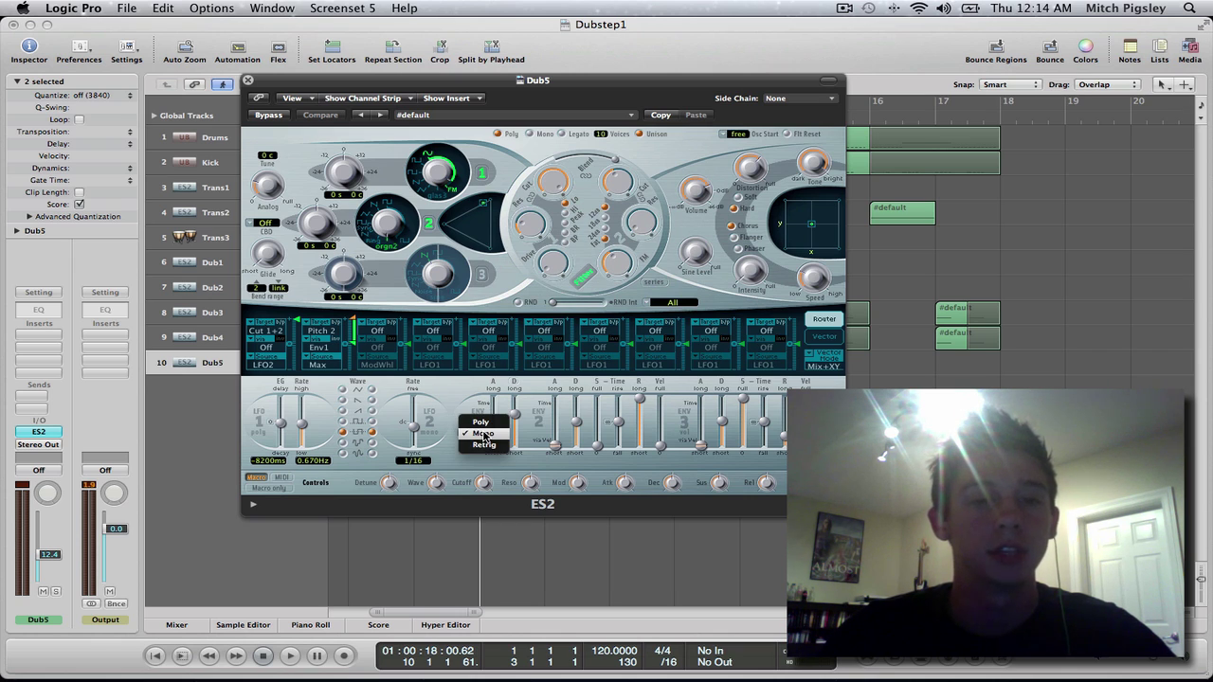
pyautogui.click(483, 435)
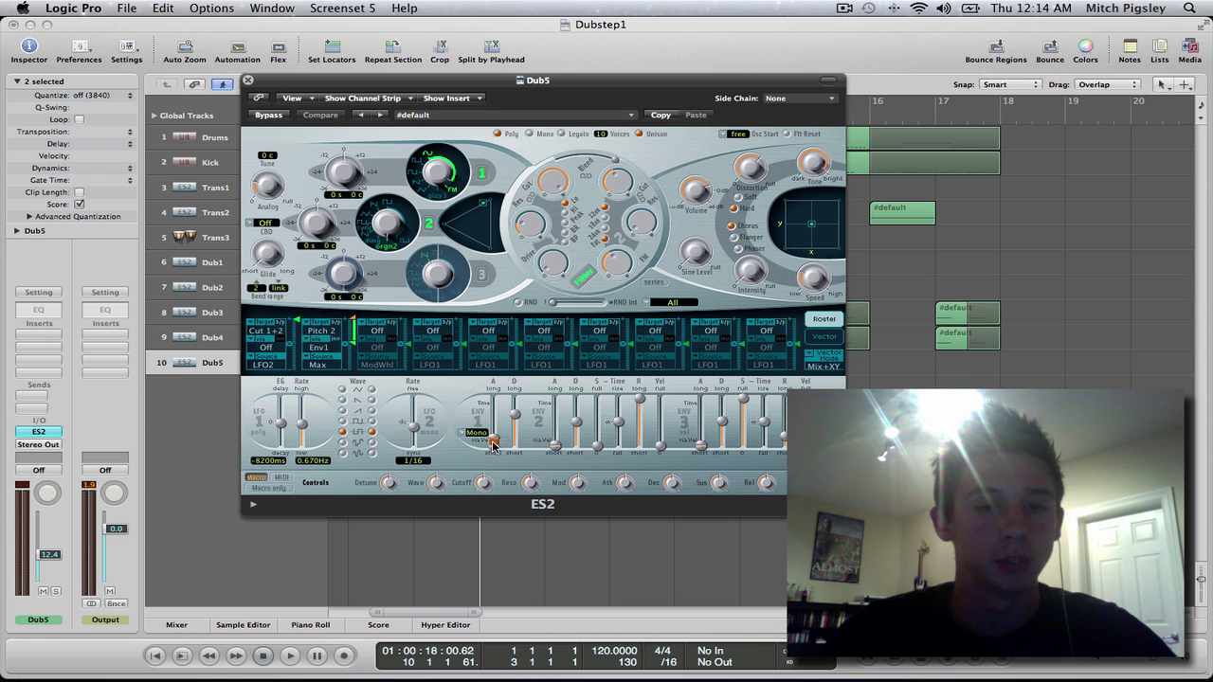
pyautogui.moveTo(492, 445); pyautogui.dragTo(494, 424)
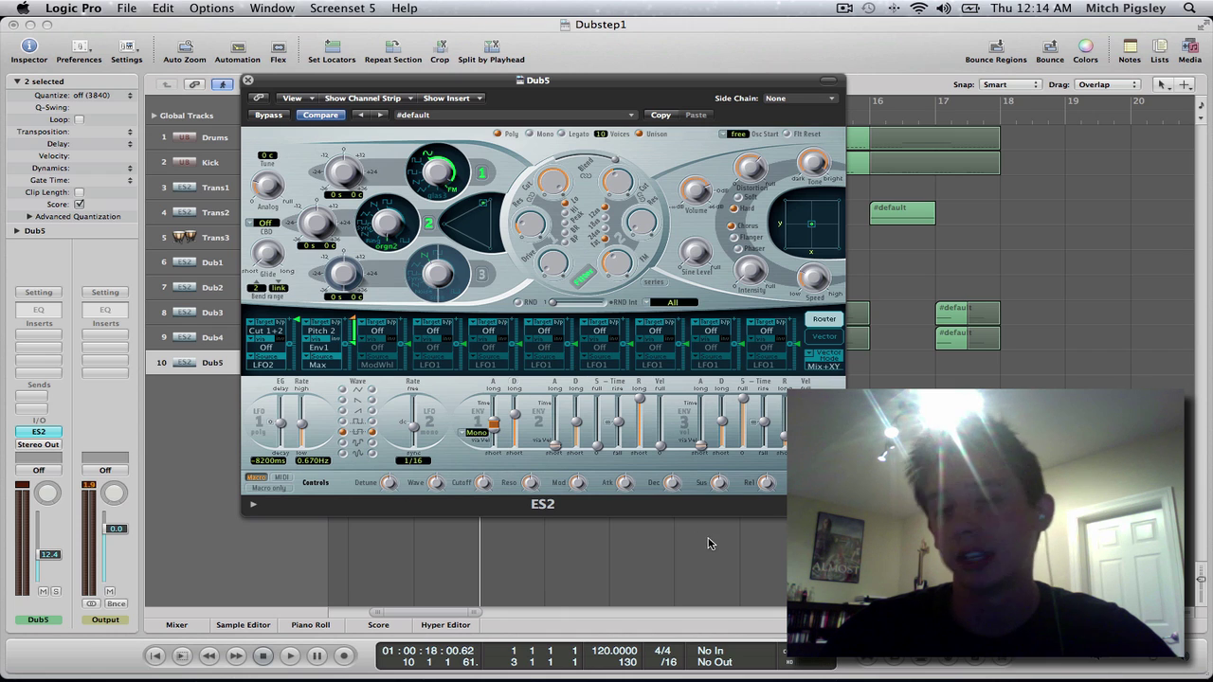
pyautogui.moveTo(492, 431); pyautogui.dragTo(493, 401)
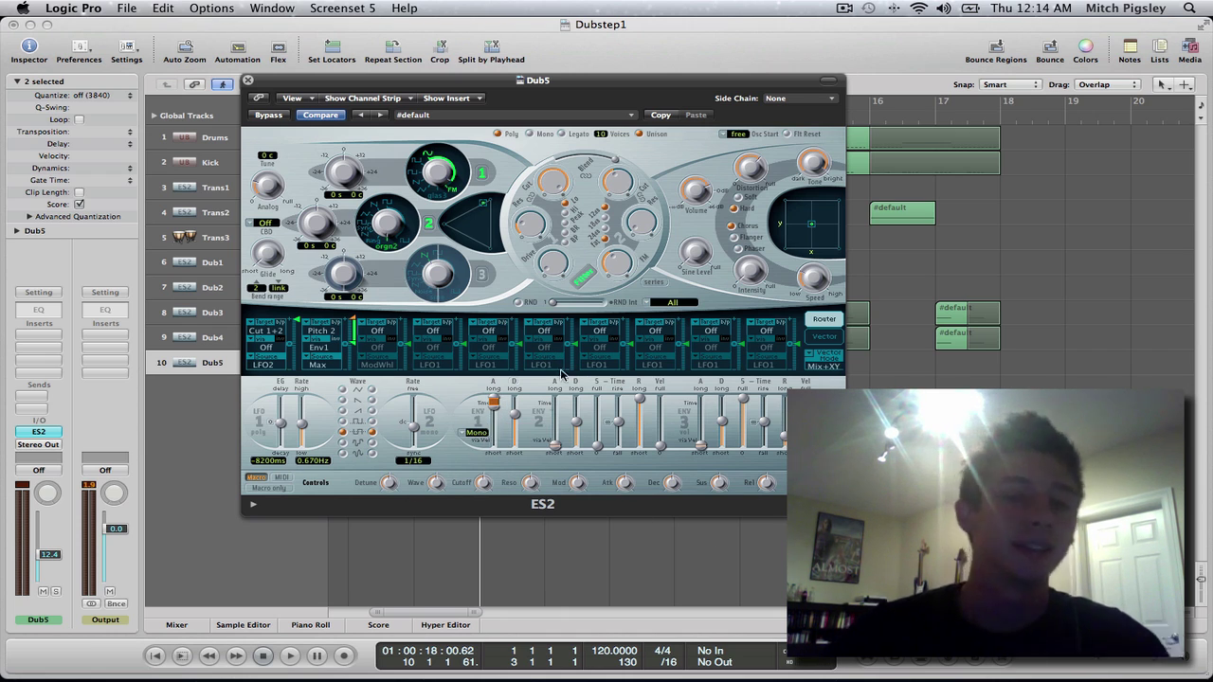
# Step: Lower Dub5's ENV 1 attack in stages, auditioning C2 with Musical Typing after each change
pyautogui.press('super+k')
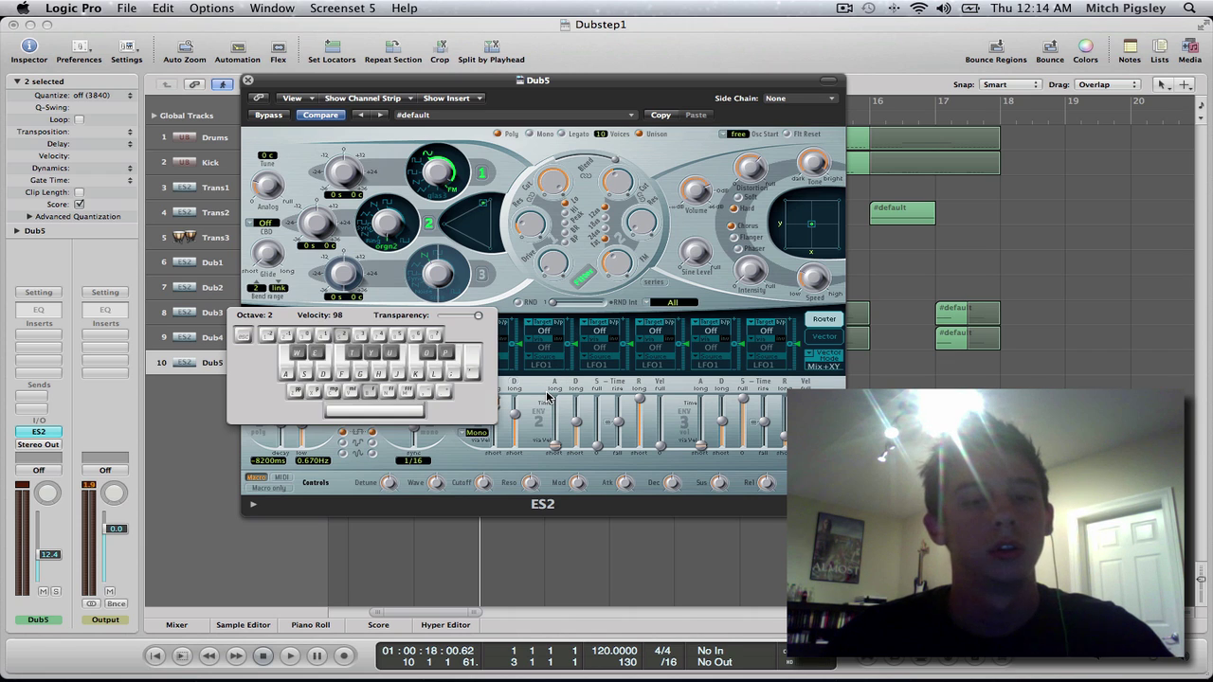
pyautogui.press('a')
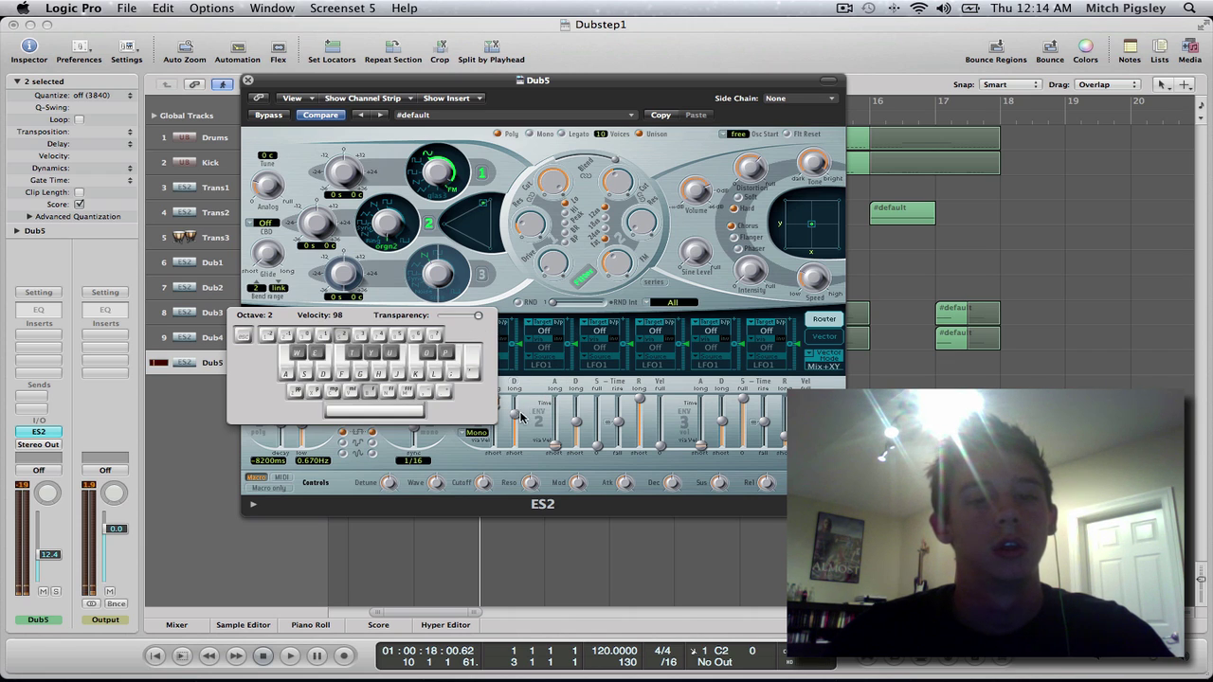
pyautogui.moveTo(427, 322); pyautogui.dragTo(307, 315)
pyautogui.moveTo(493, 405); pyautogui.dragTo(492, 424)
pyautogui.press('a')
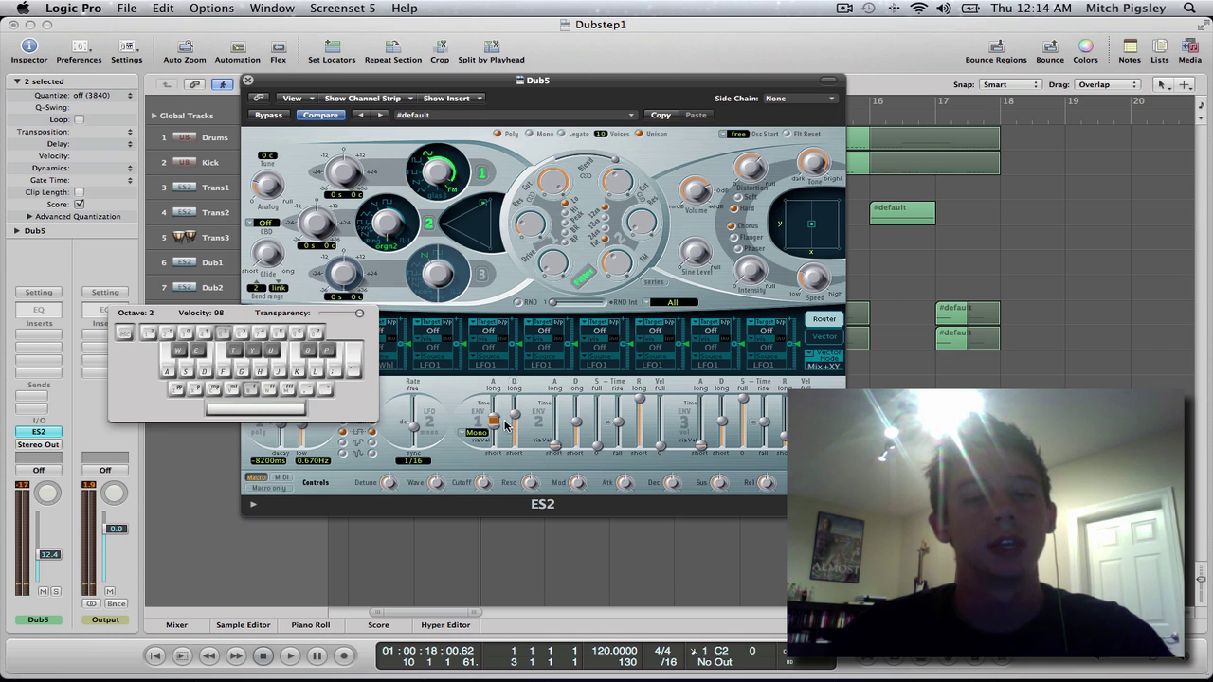
pyautogui.click(497, 423)
pyautogui.moveTo(498, 423); pyautogui.dragTo(493, 444)
pyautogui.press('a')
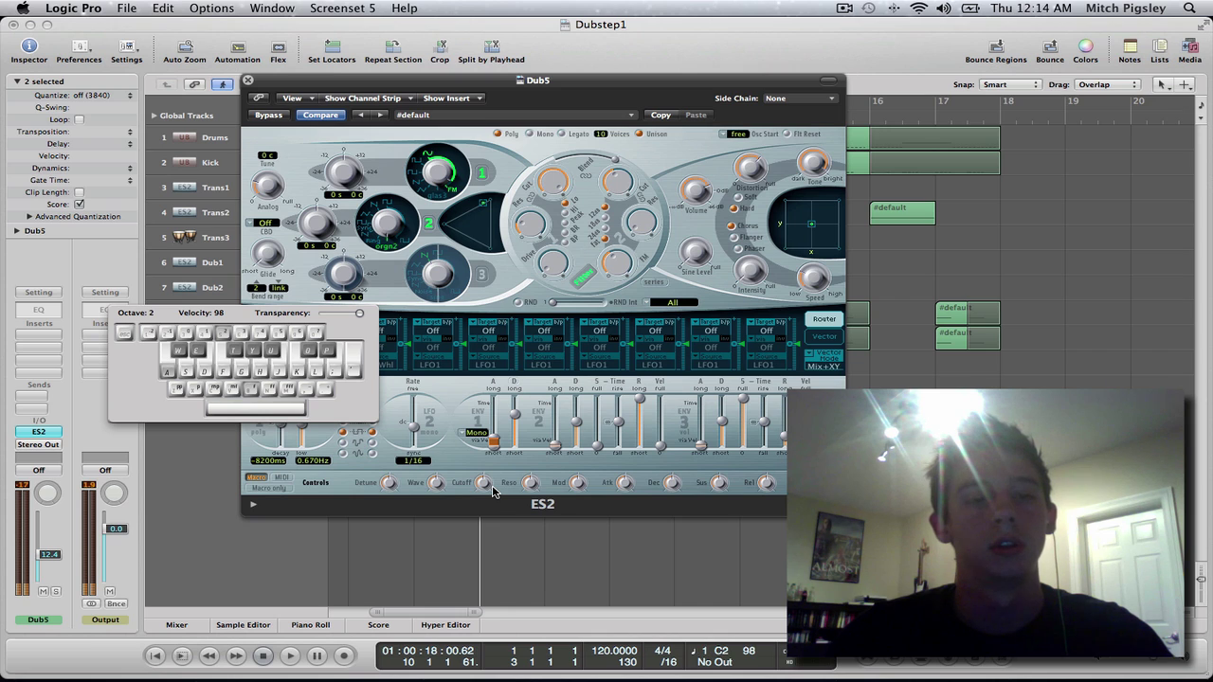
pyautogui.press('capslock')
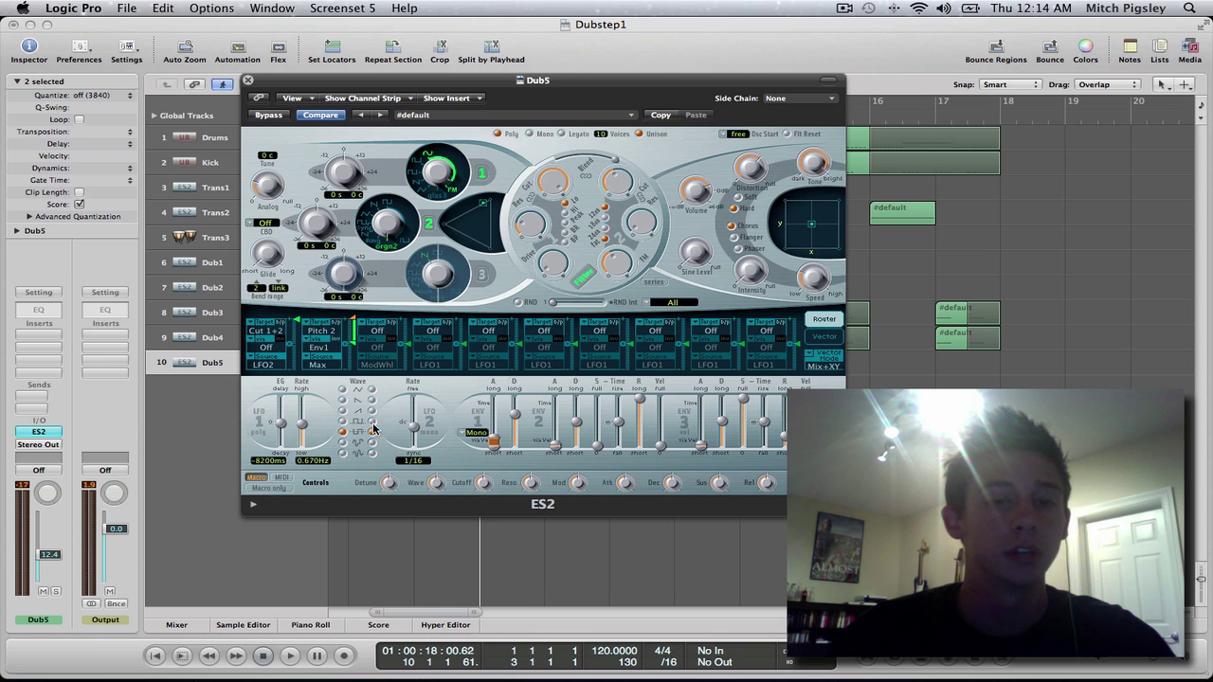
# Step: Pick a new LFO 2 waveform on Dub5's ES2 and audition it on E2
pyautogui.click(371, 390)
pyautogui.press('capslock')
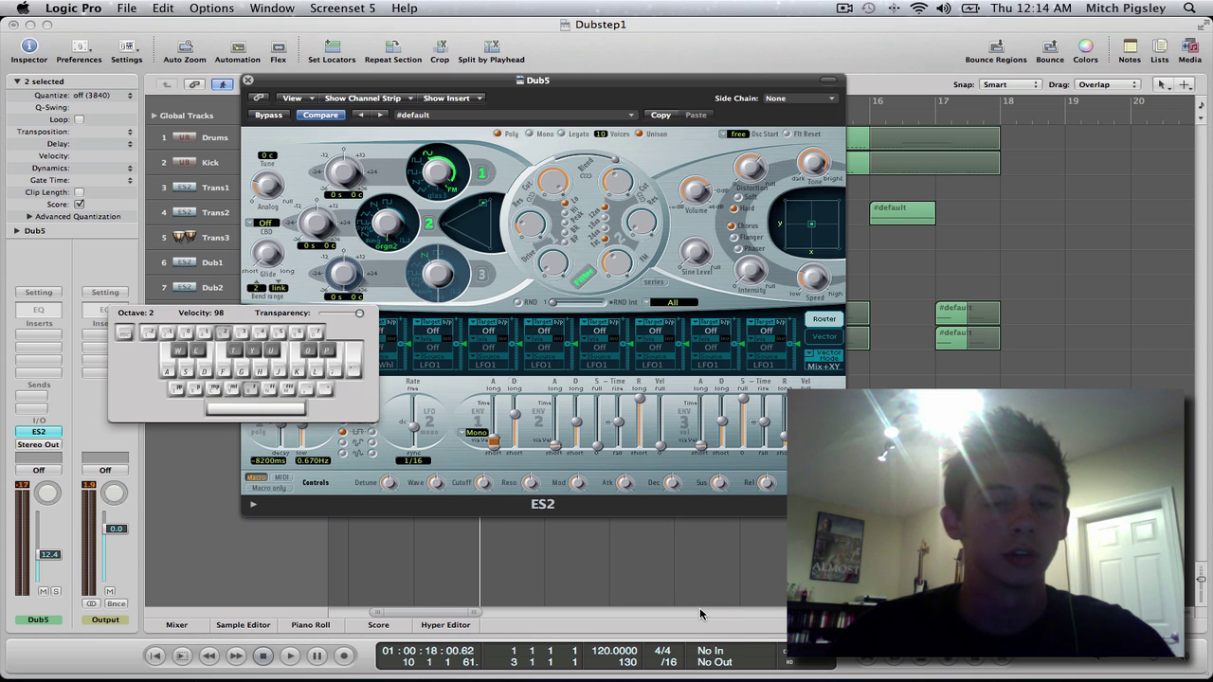
pyautogui.press('d')
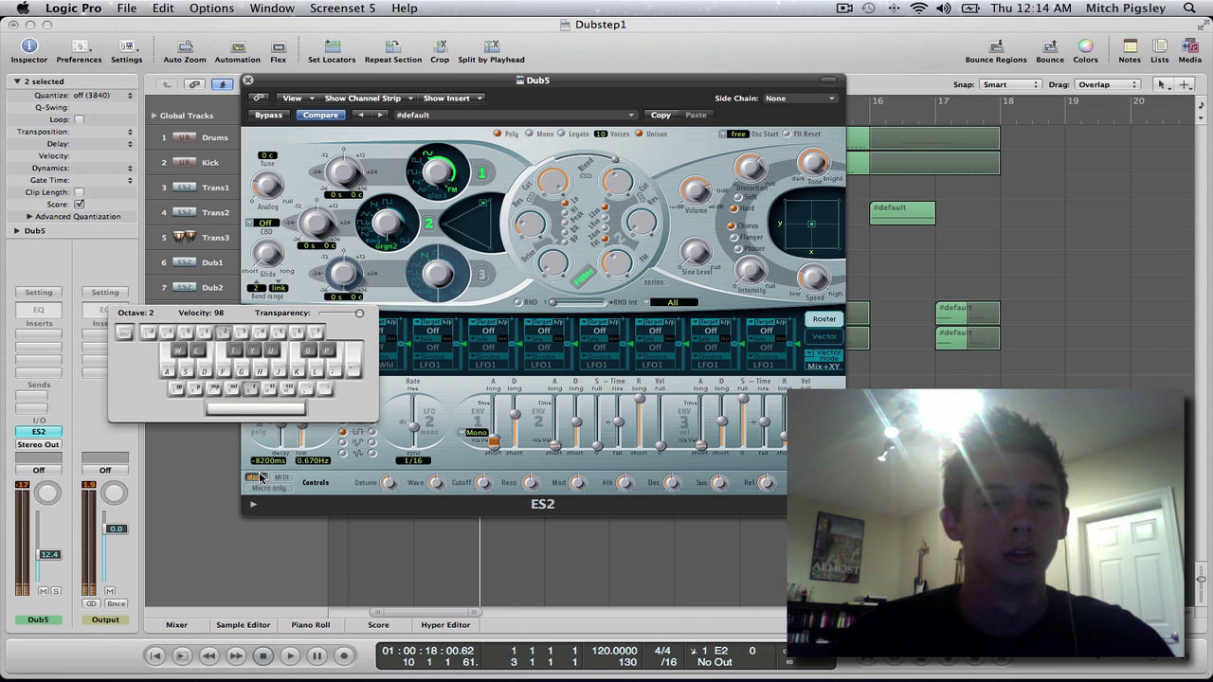
pyautogui.press('capslock')
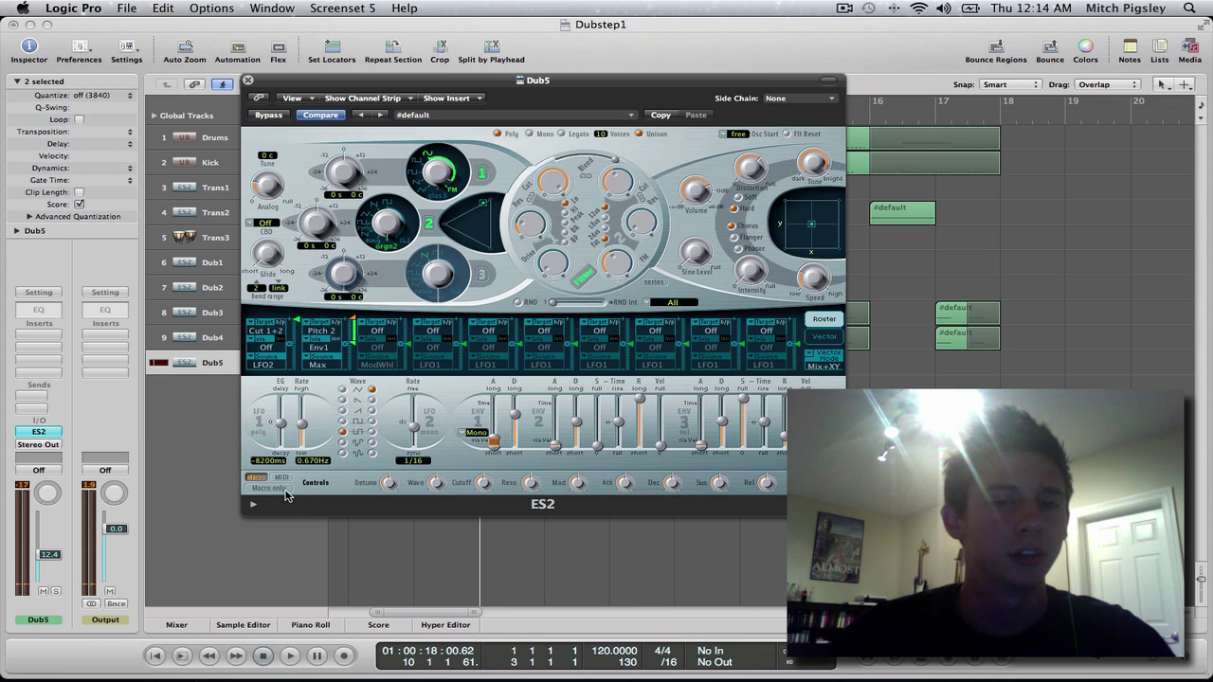
# Step: Switch LFO 2 to another waveform and play E2 again to compare
pyautogui.click(372, 433)
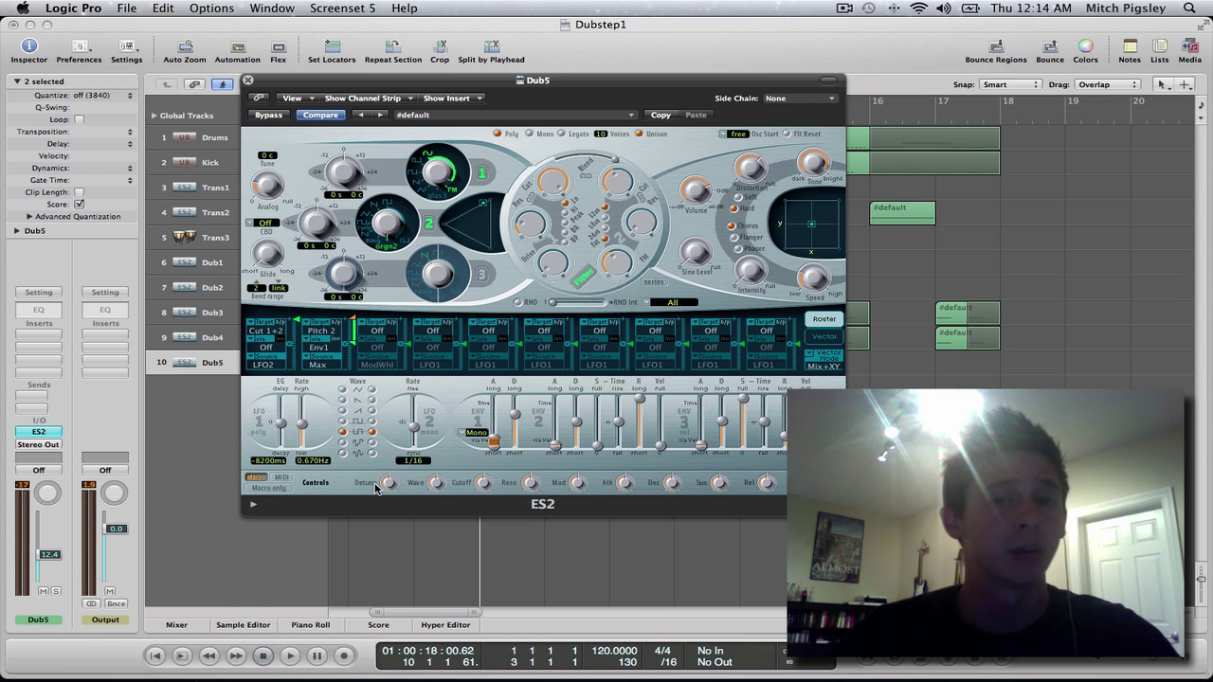
pyautogui.press('super+k')
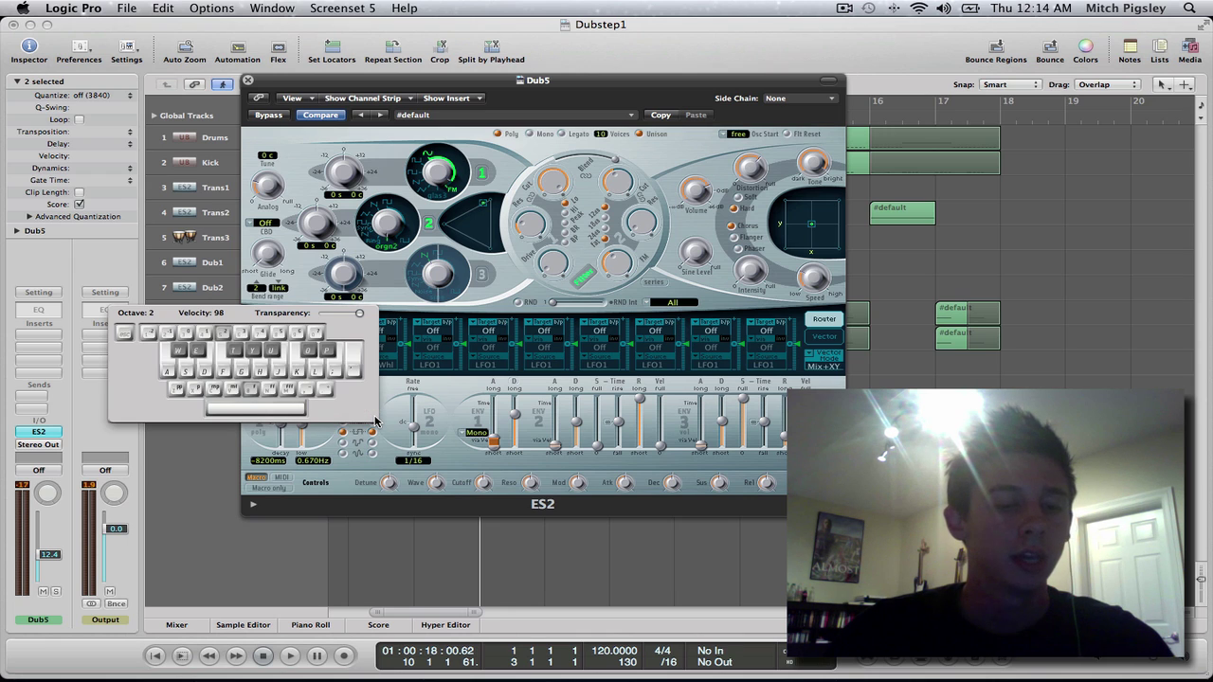
pyautogui.press('d')
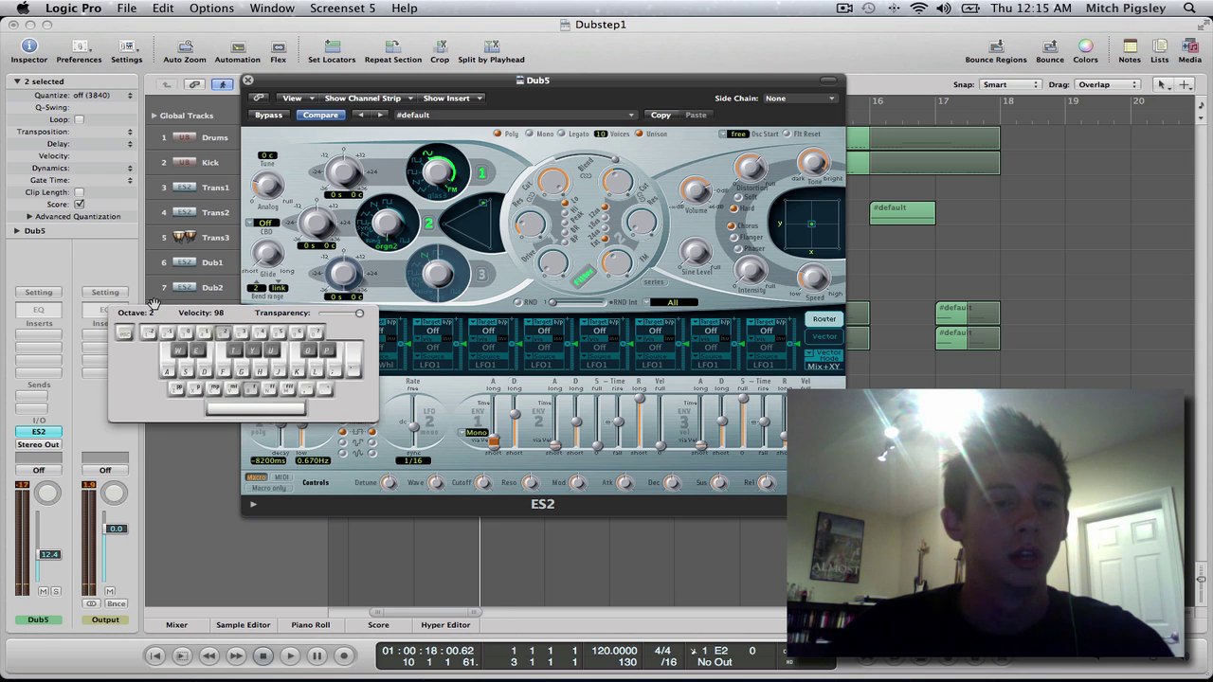
pyautogui.press('super+k')
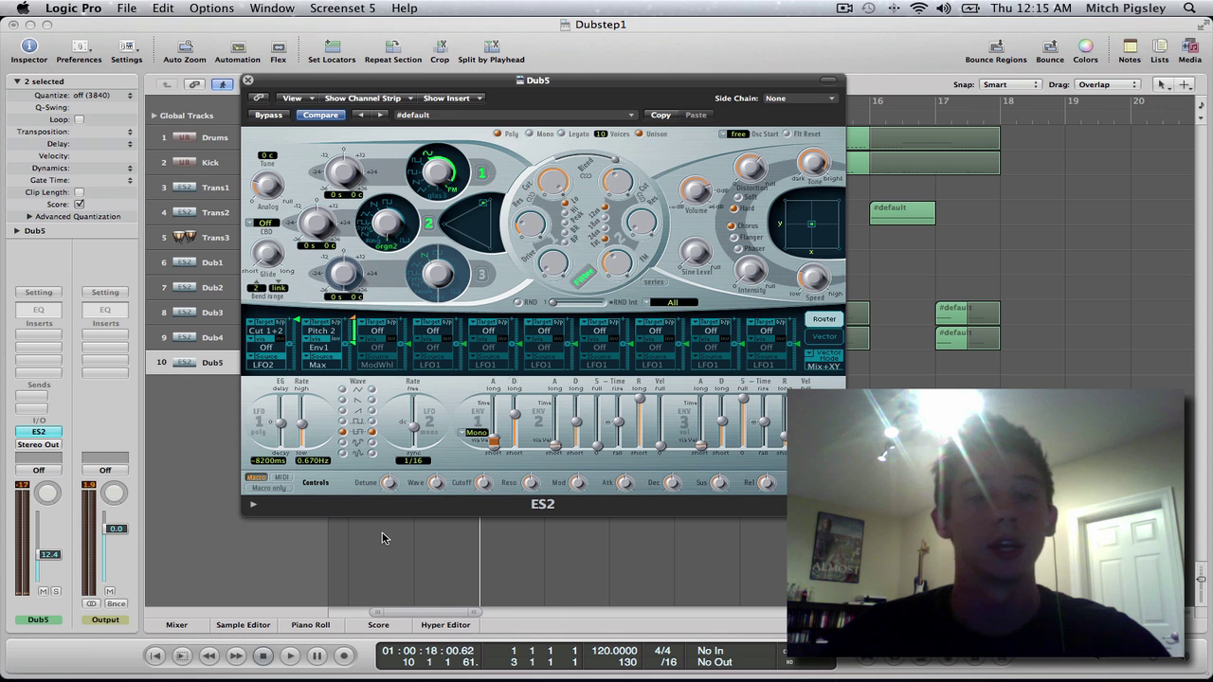
# Step: Close Dub5's ES2 window and scroll the Dubstep1 arrangement back to bar 1
pyautogui.click(247, 80)
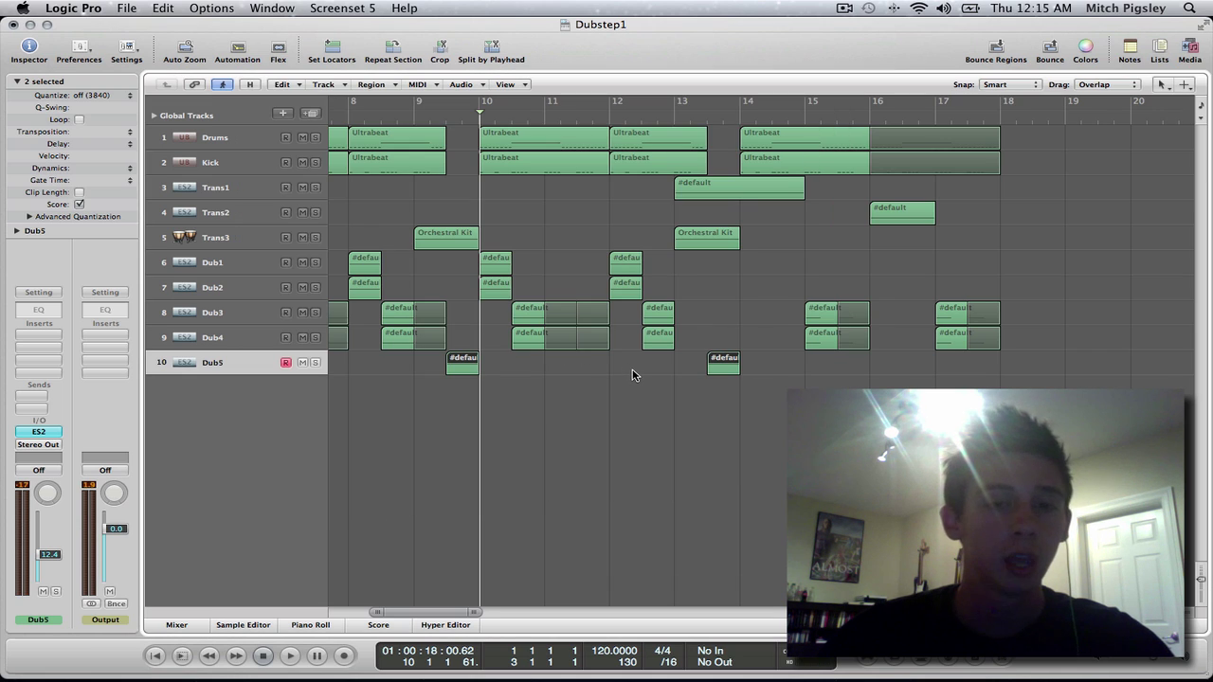
pyautogui.hscroll(-10, 633, 375)
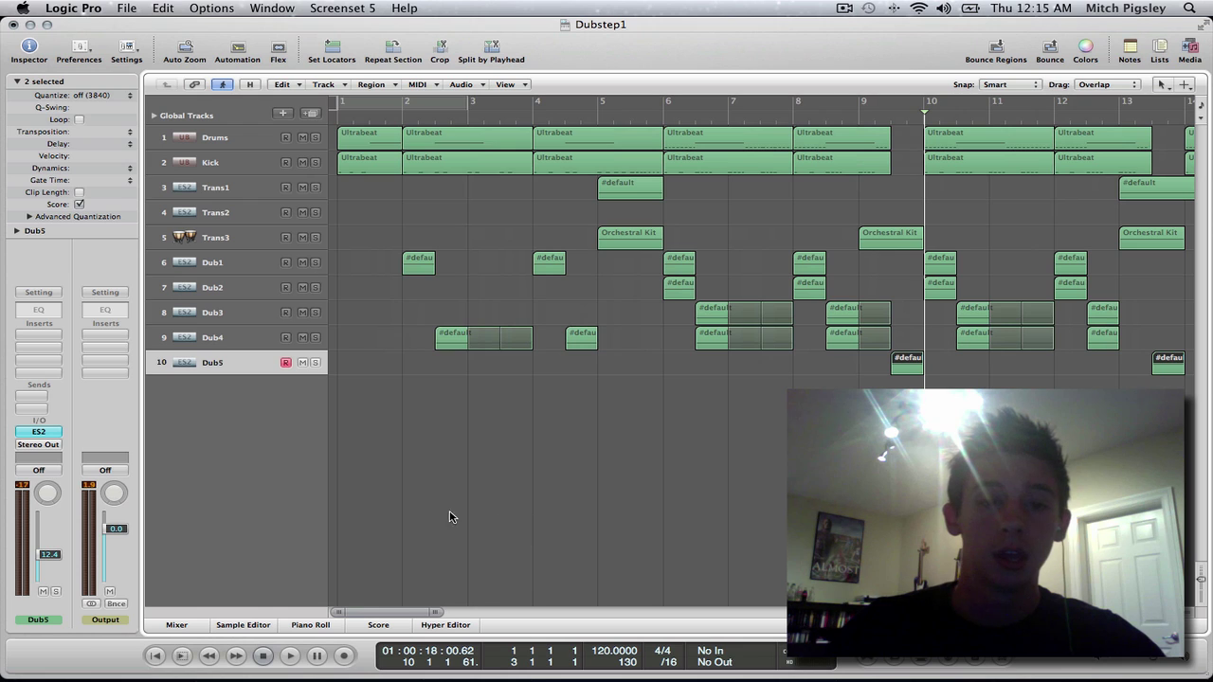
# Step: Return the playhead to bar 1 using the transport's Go to Beginning button
pyautogui.click(155, 656)
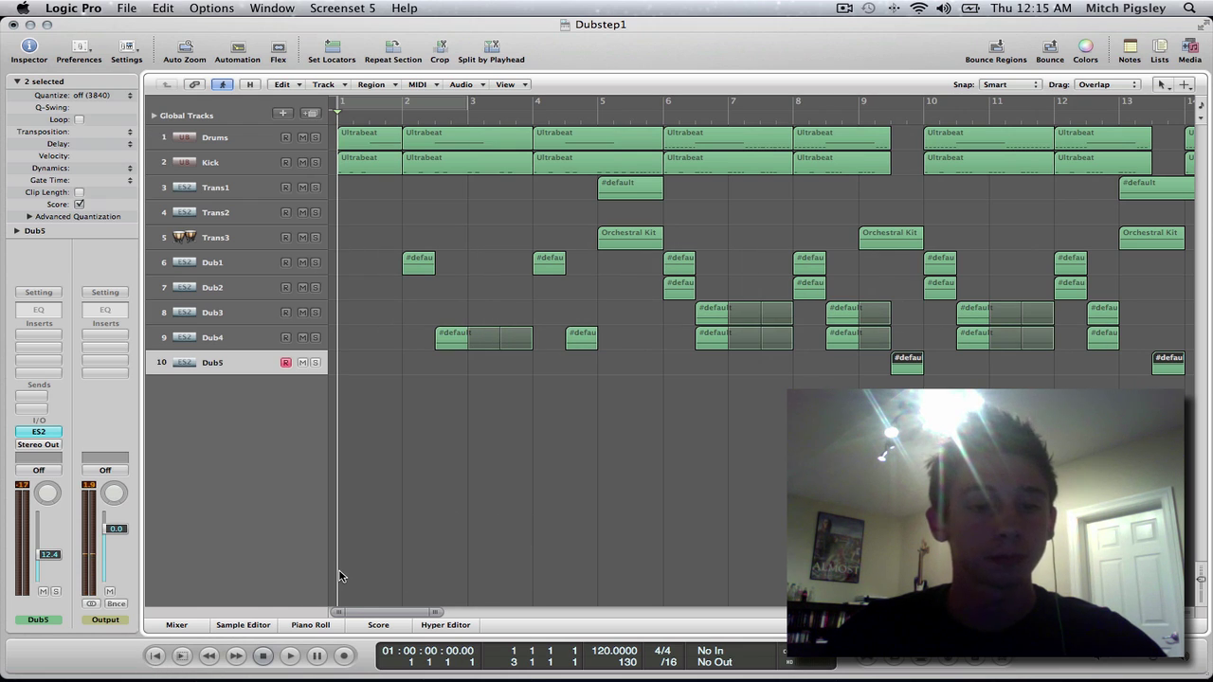